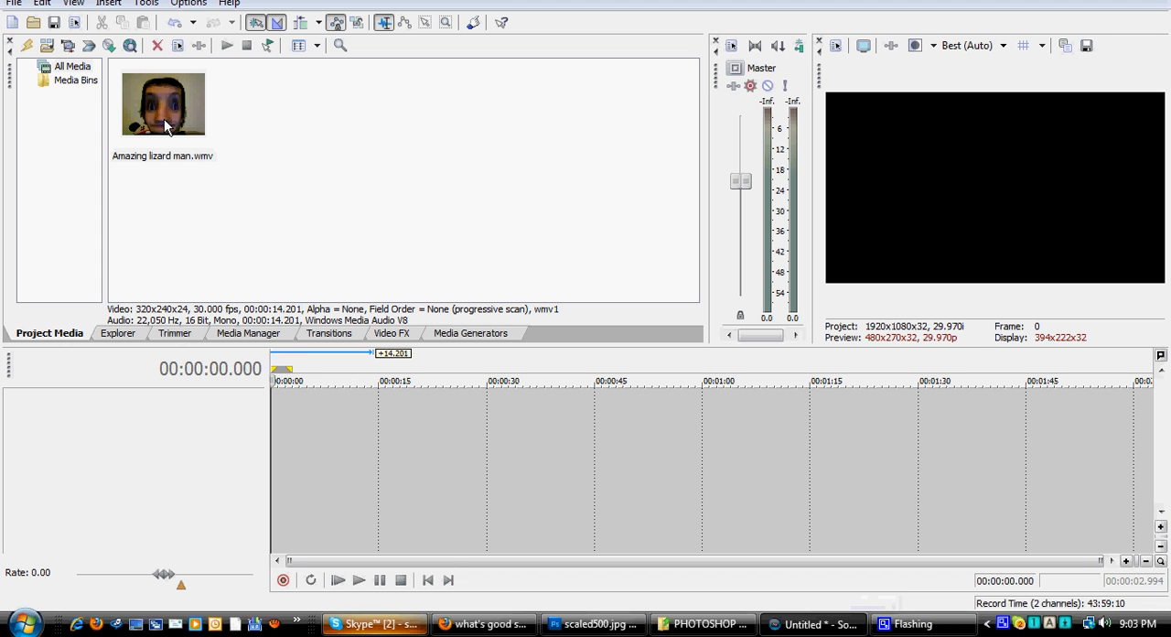
Step: Add Amazing lizard man.wmv to the start of the timeline and delete its audio track
drag(163, 109, 267, 402)
click(50, 460)
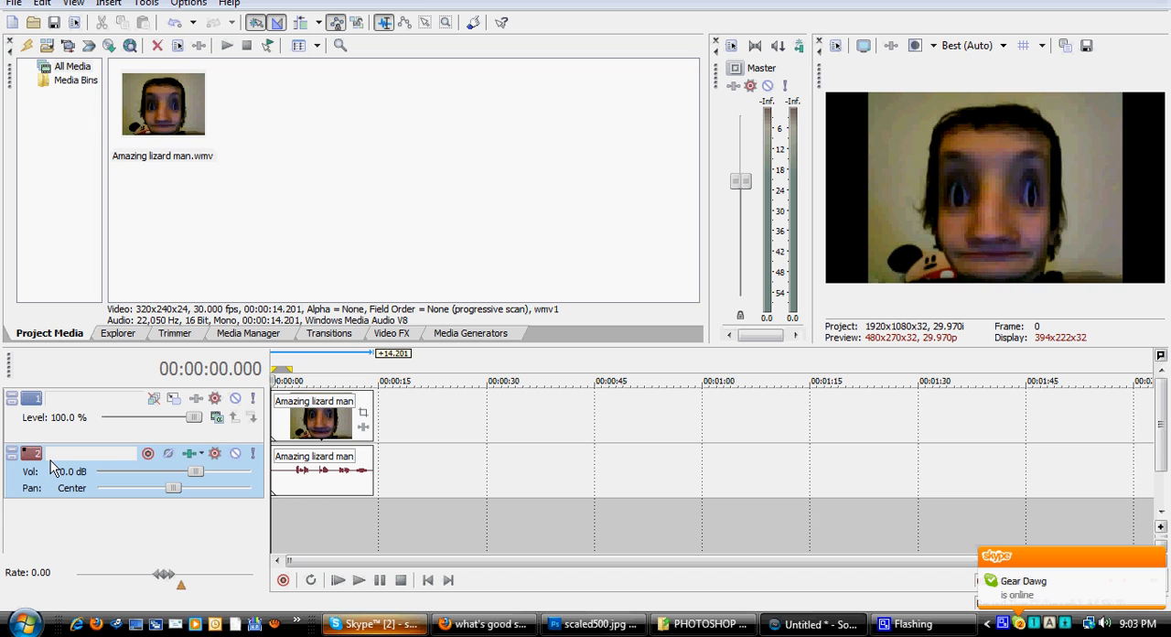
key(Delete)
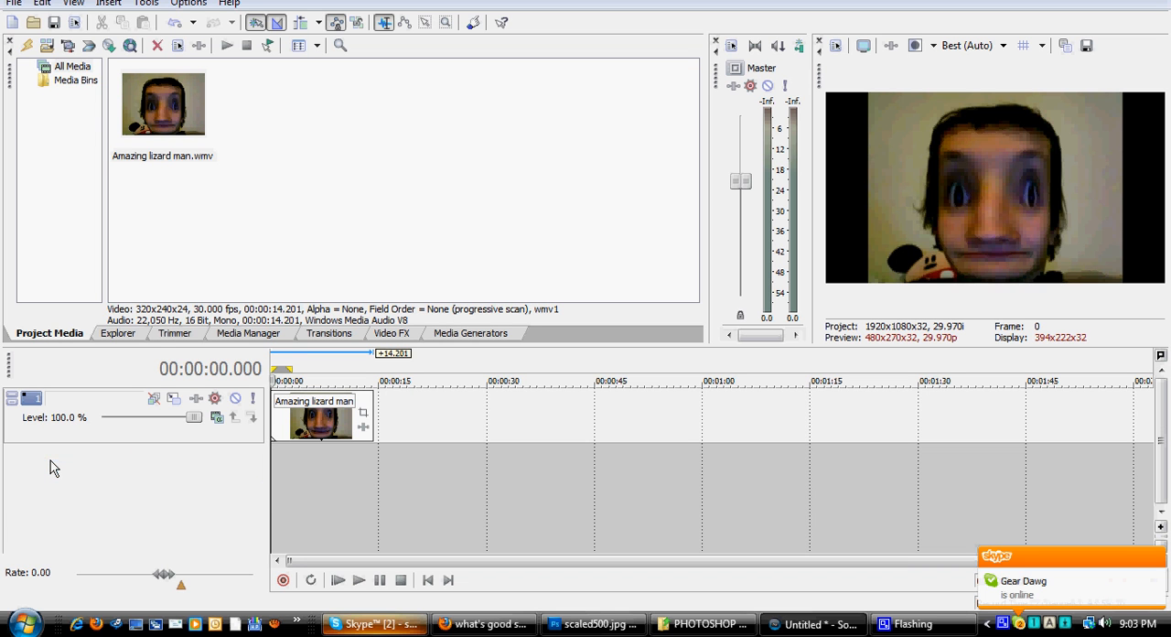
Step: Set the compositing mode of the video track to 3D Source Alpha
click(295, 429)
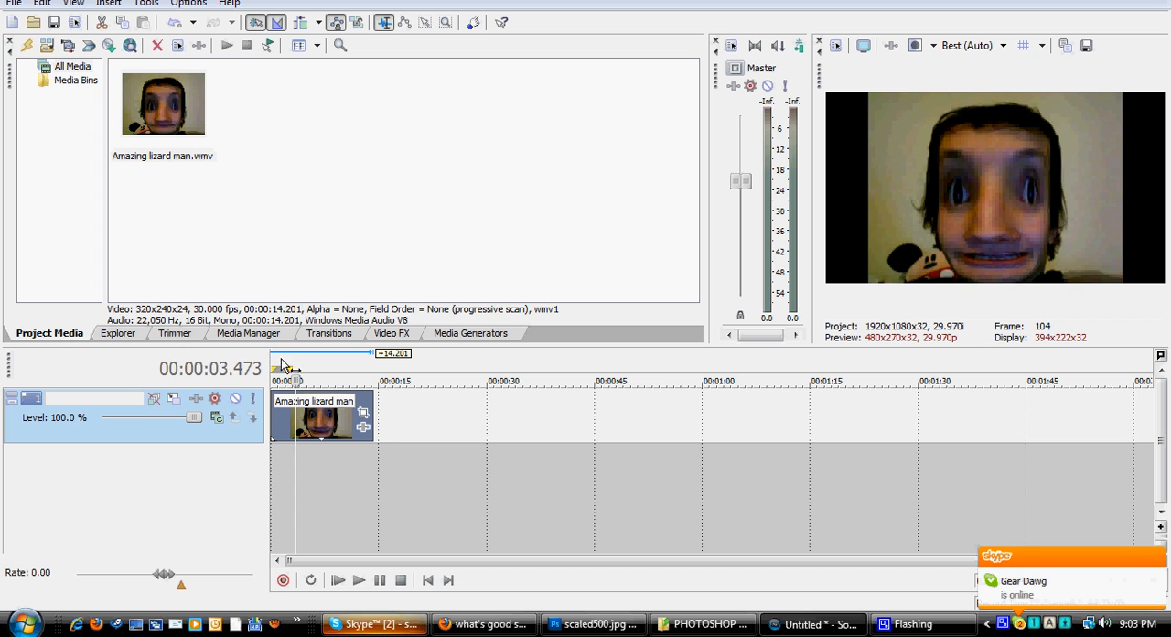
click(329, 421)
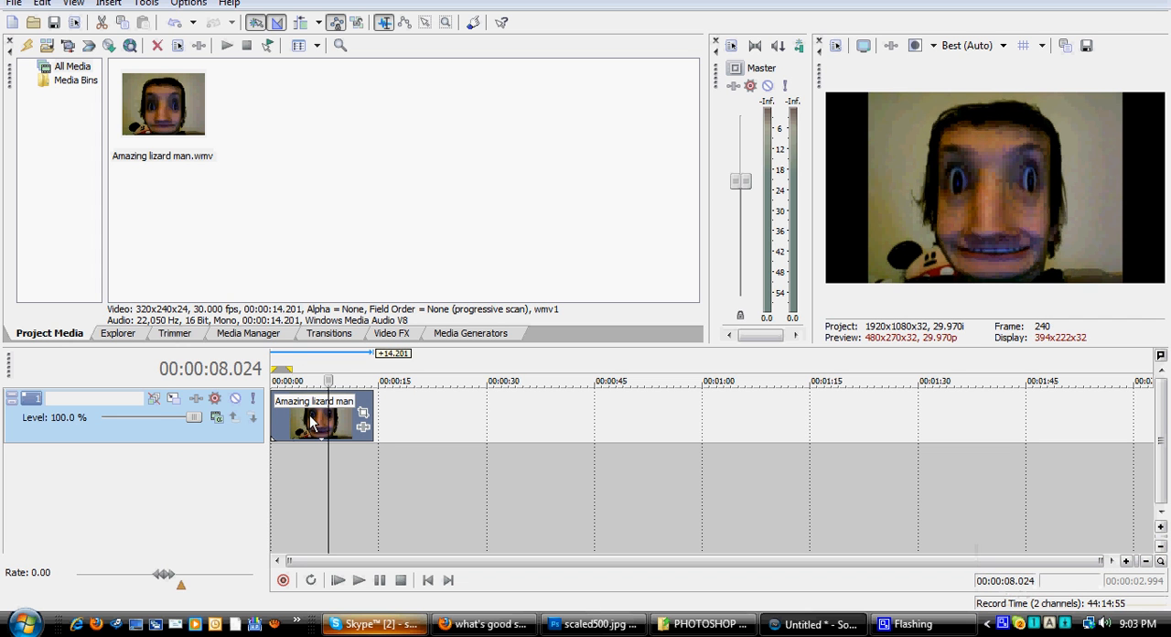
click(218, 423)
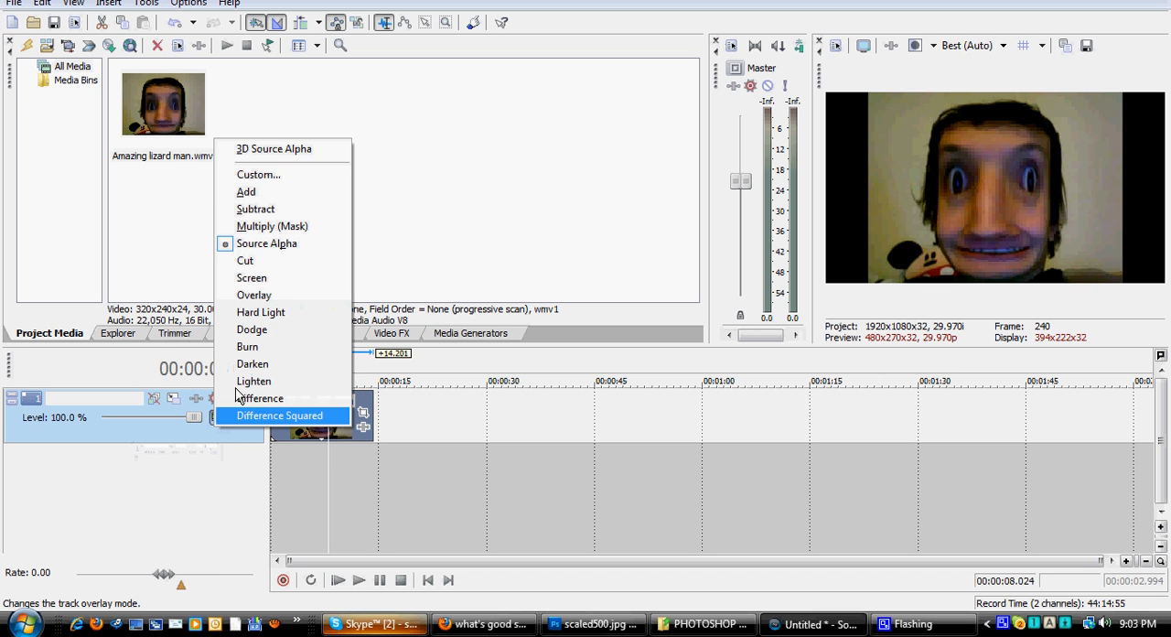
click(269, 150)
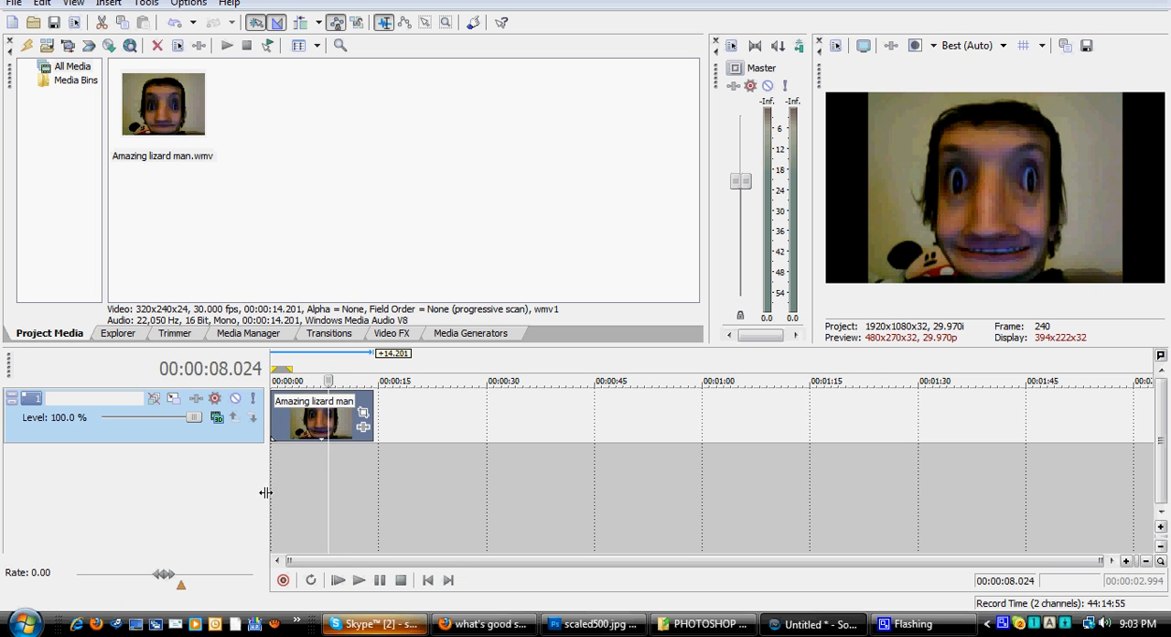
Step: Crop the Amazing lizard man event with the 1:1 Square aspect ratio preset in Event Pan/Crop
click(362, 417)
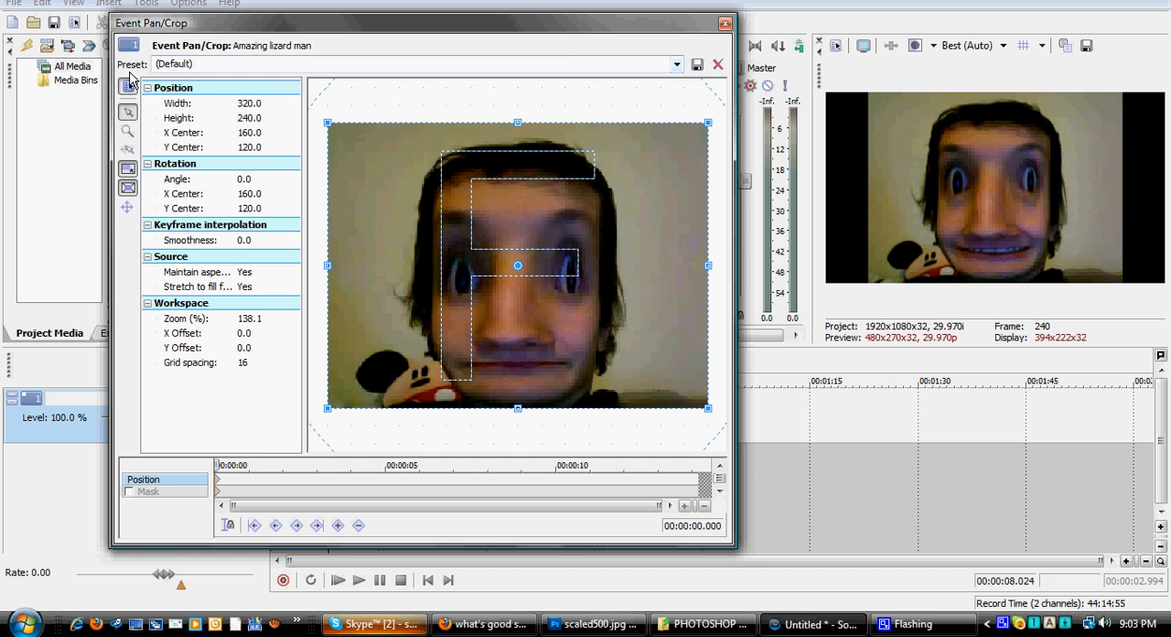
click(677, 66)
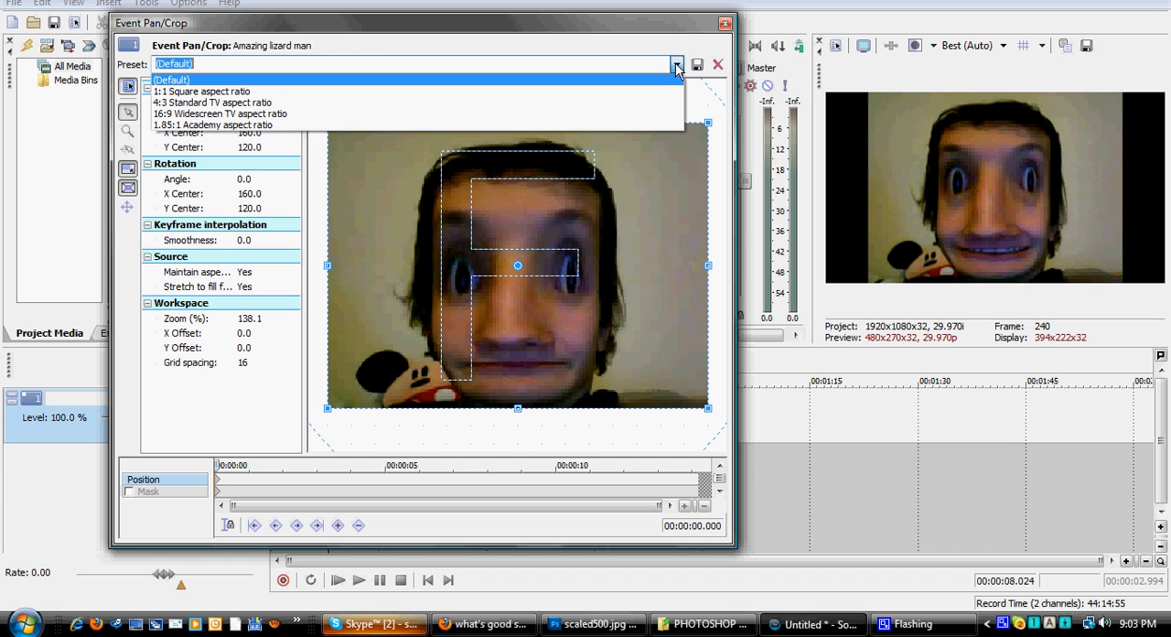
click(307, 93)
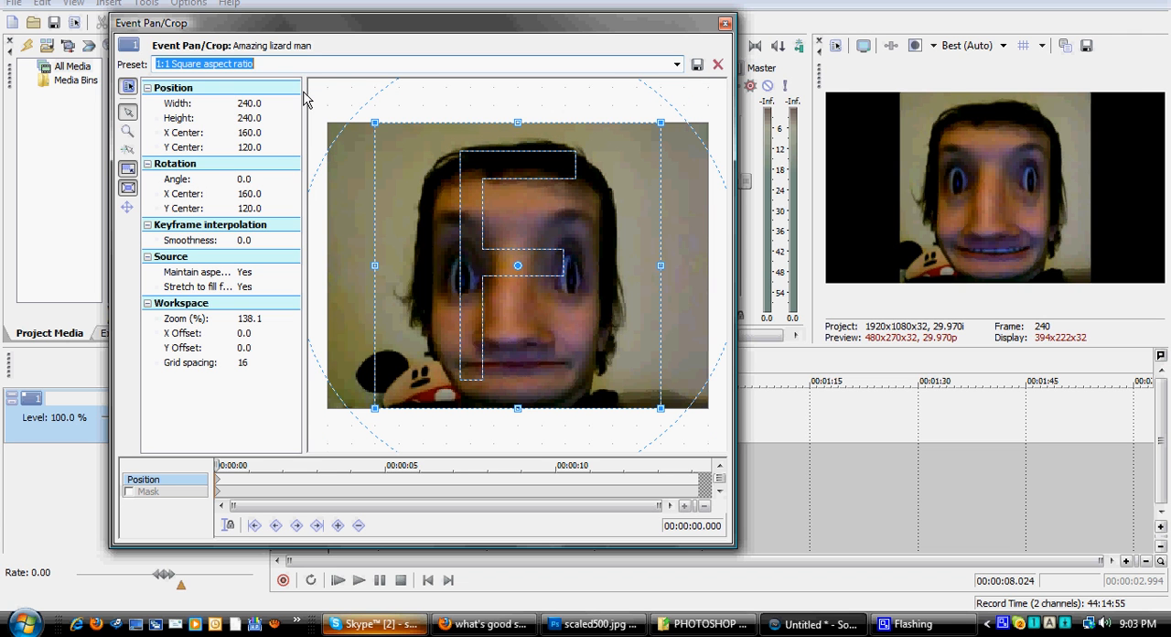
click(724, 23)
Step: Play a short part of the clip and set the video preview quality to Draft (Auto)
click(324, 381)
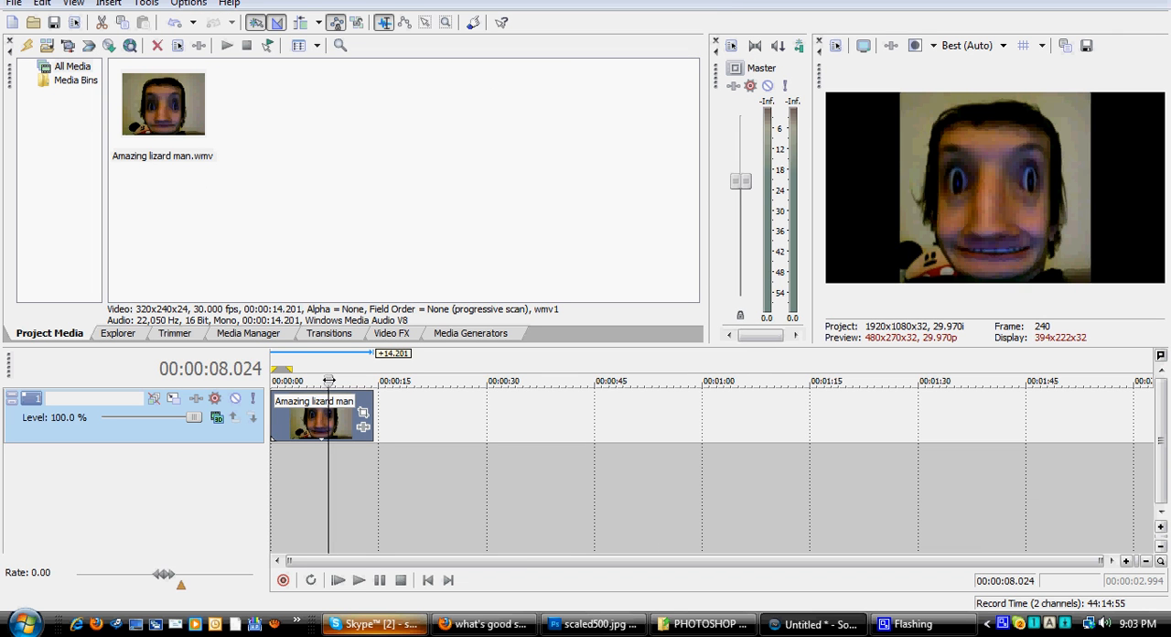
key(space)
click(307, 381)
key(space)
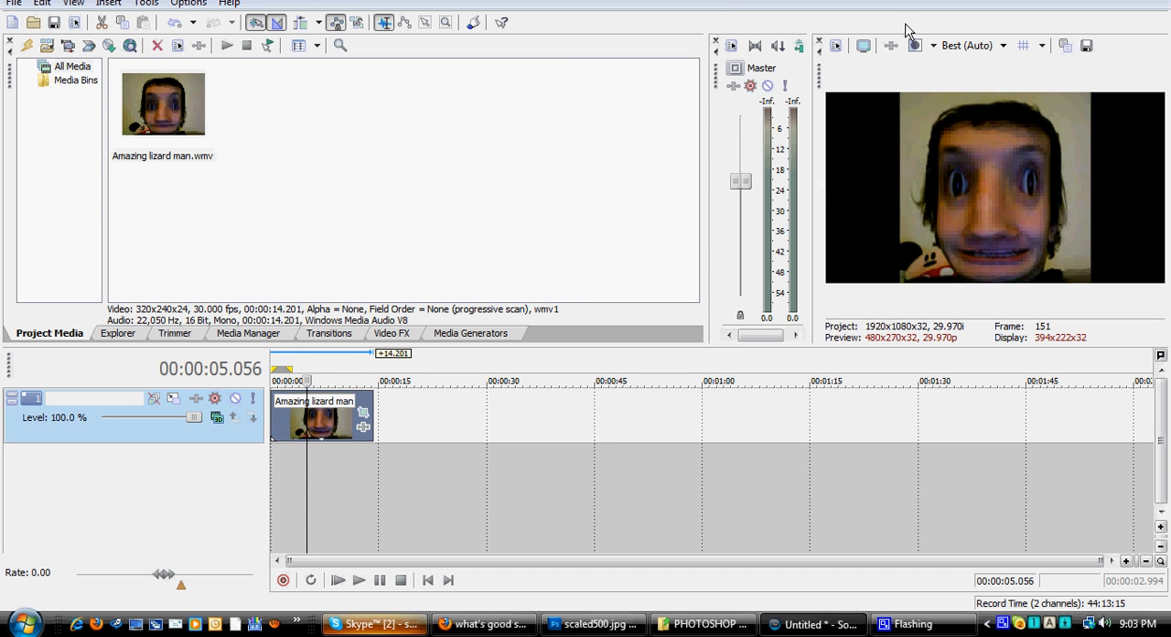
click(956, 46)
mouse_move(974, 65)
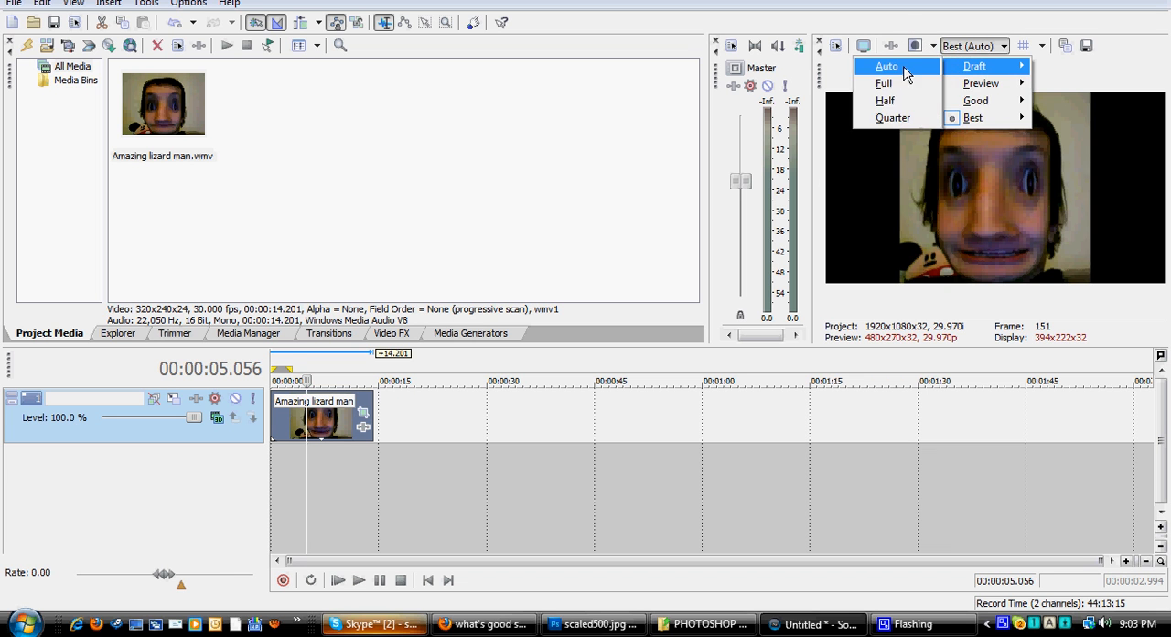
click(878, 65)
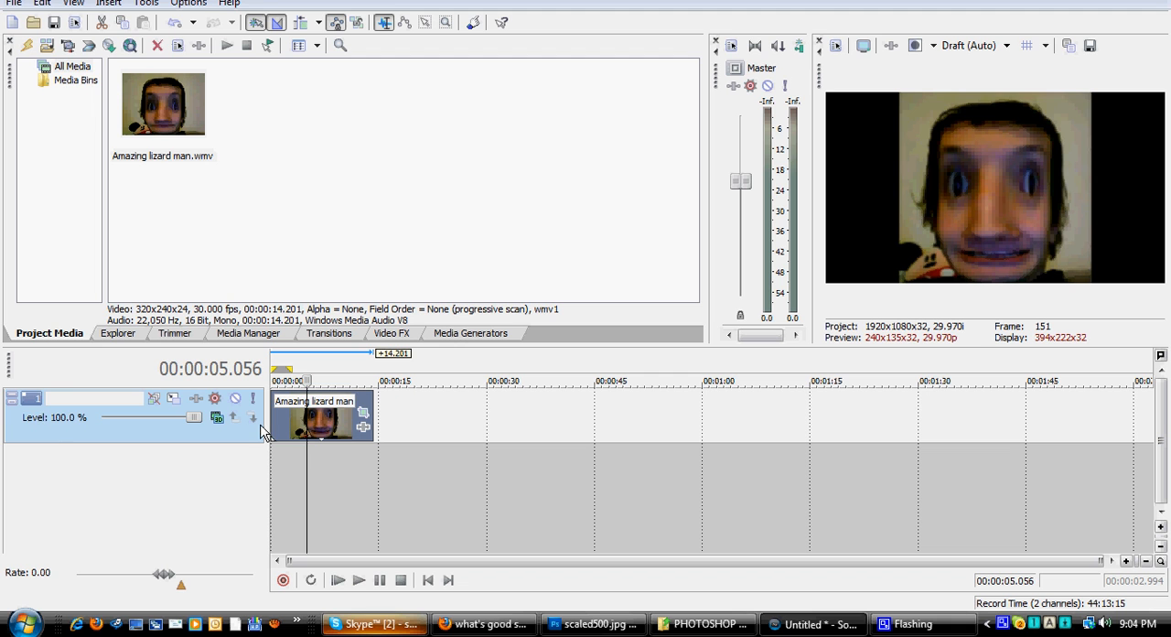
Step: Name the video track Back Layer
double_click(75, 402)
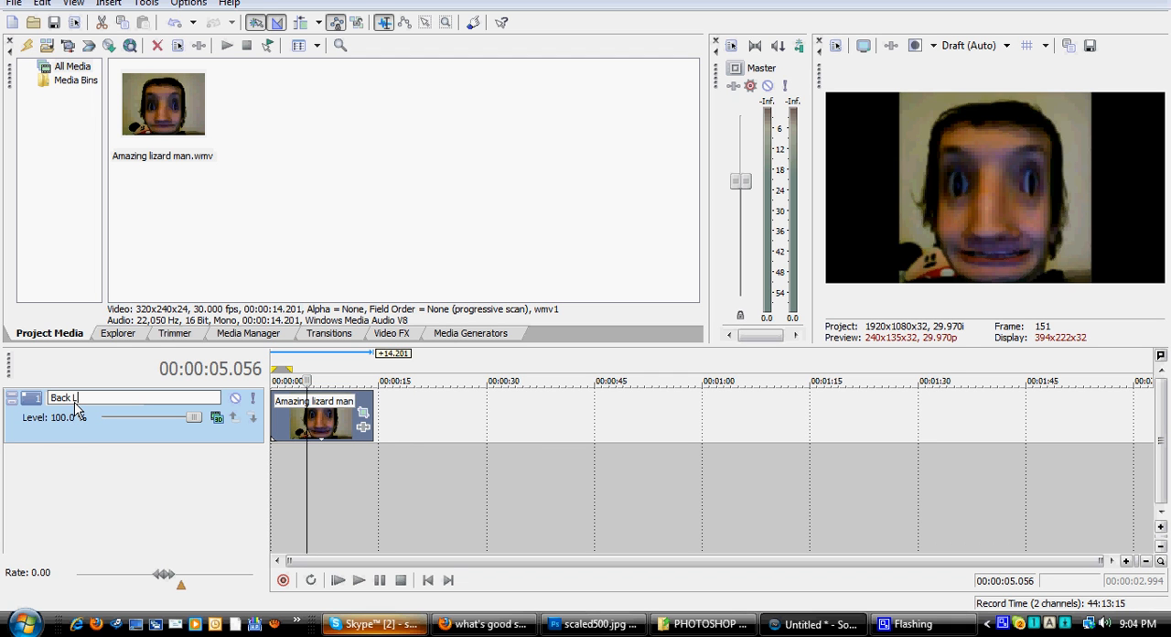
text(Back Layer)
click(481, 424)
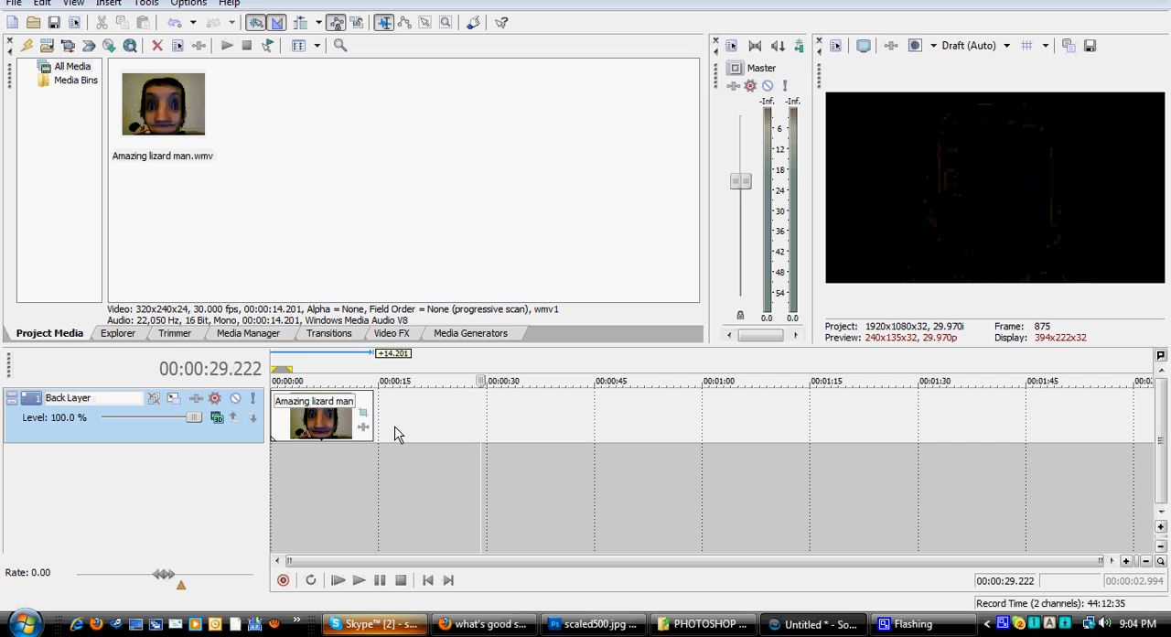
Step: Duplicate the Back Layer track and rename the copy Front Layer
click(313, 416)
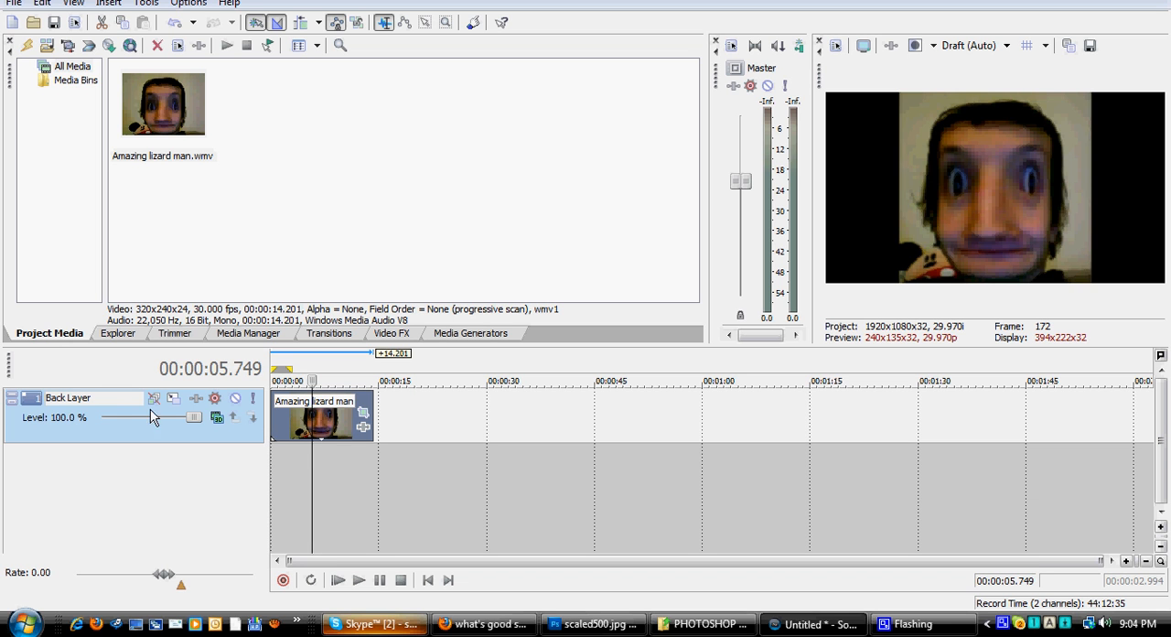
right_click(408, 430)
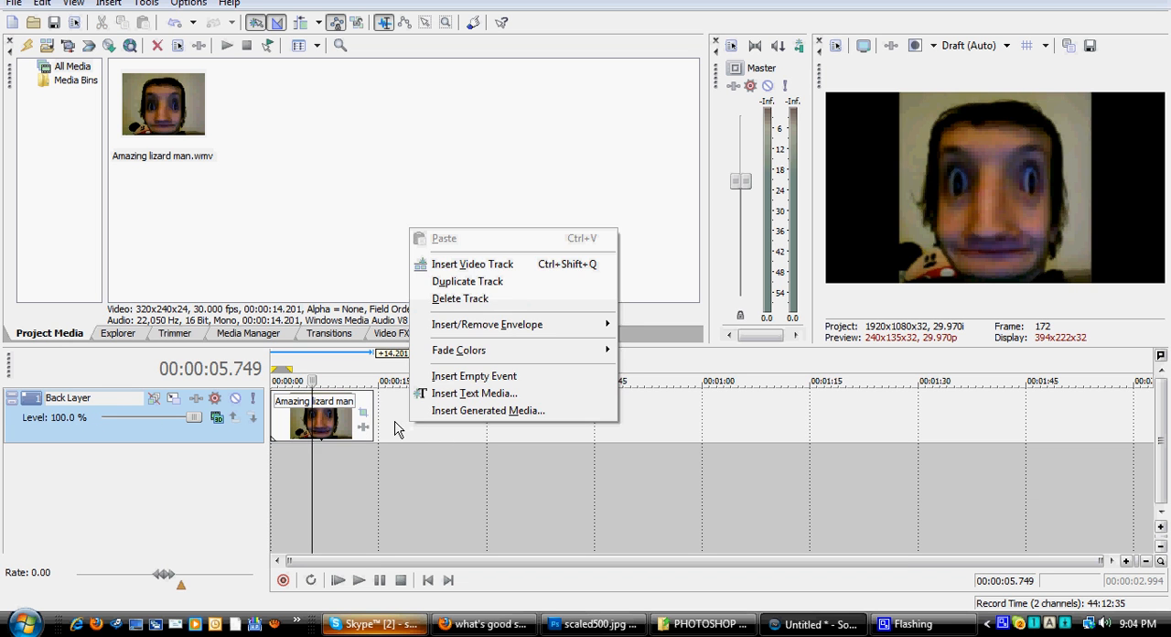
click(320, 432)
right_click(397, 424)
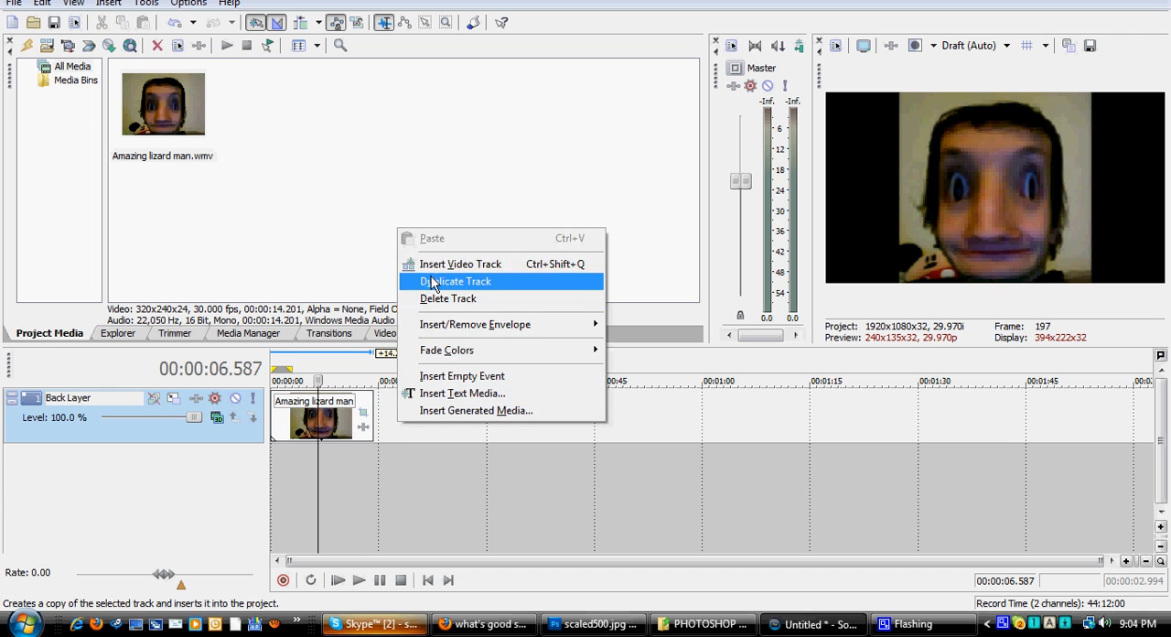
click(443, 287)
double_click(117, 457)
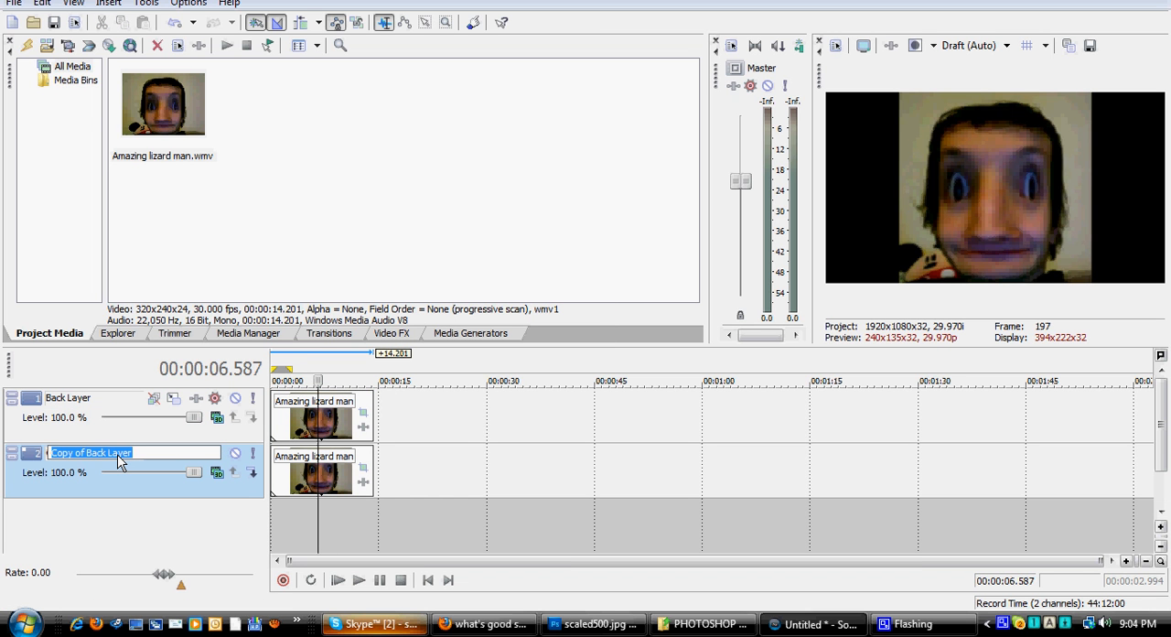
right_click(443, 418)
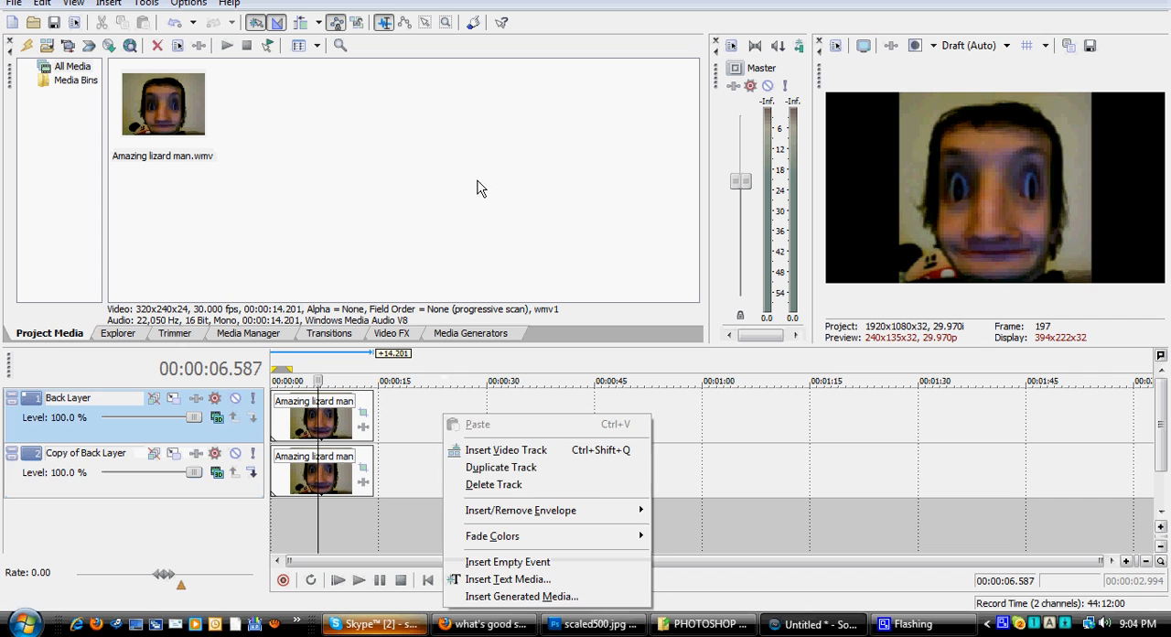
click(333, 476)
double_click(128, 462)
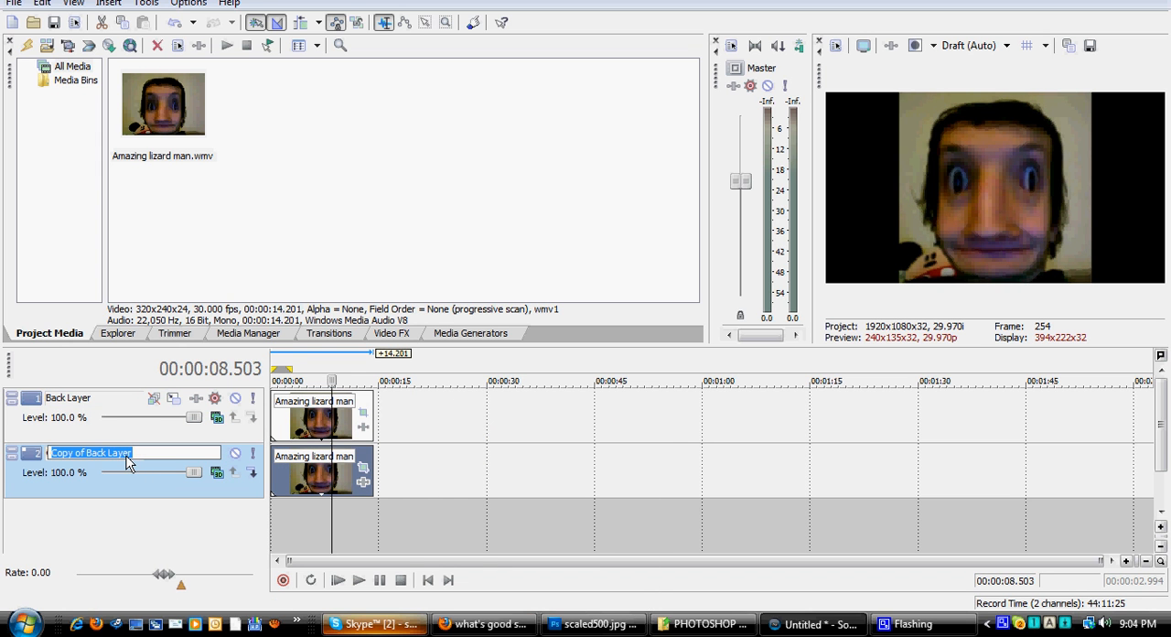
text(Front)
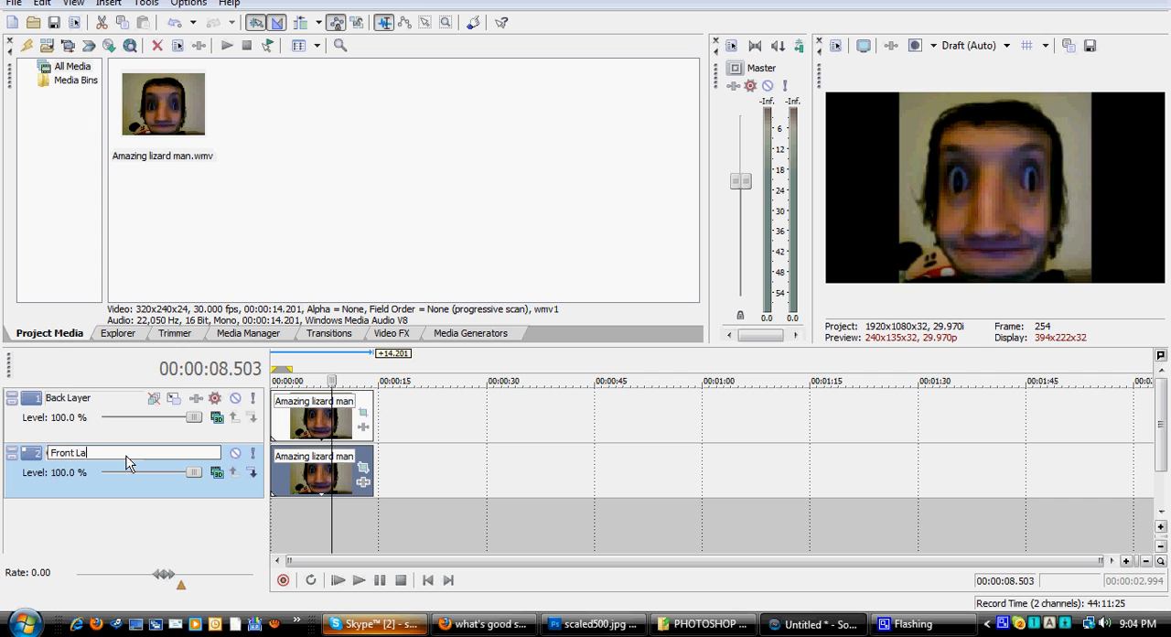
Step: Duplicate the Front Layer track and rename the copy Right Layer
right_click(440, 468)
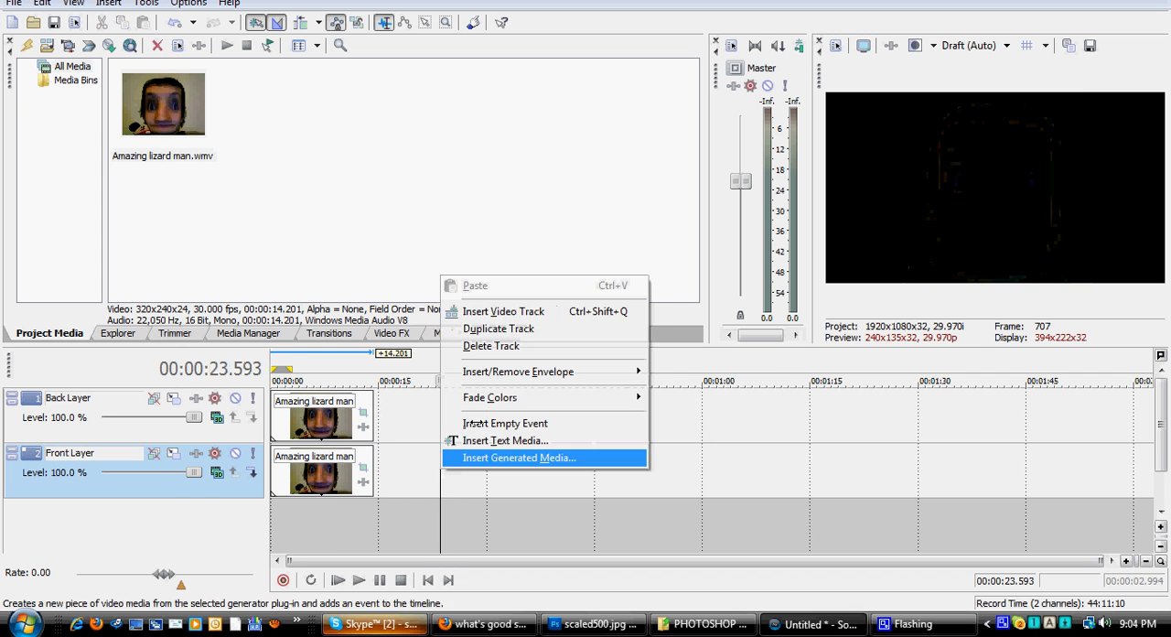
click(478, 329)
double_click(87, 514)
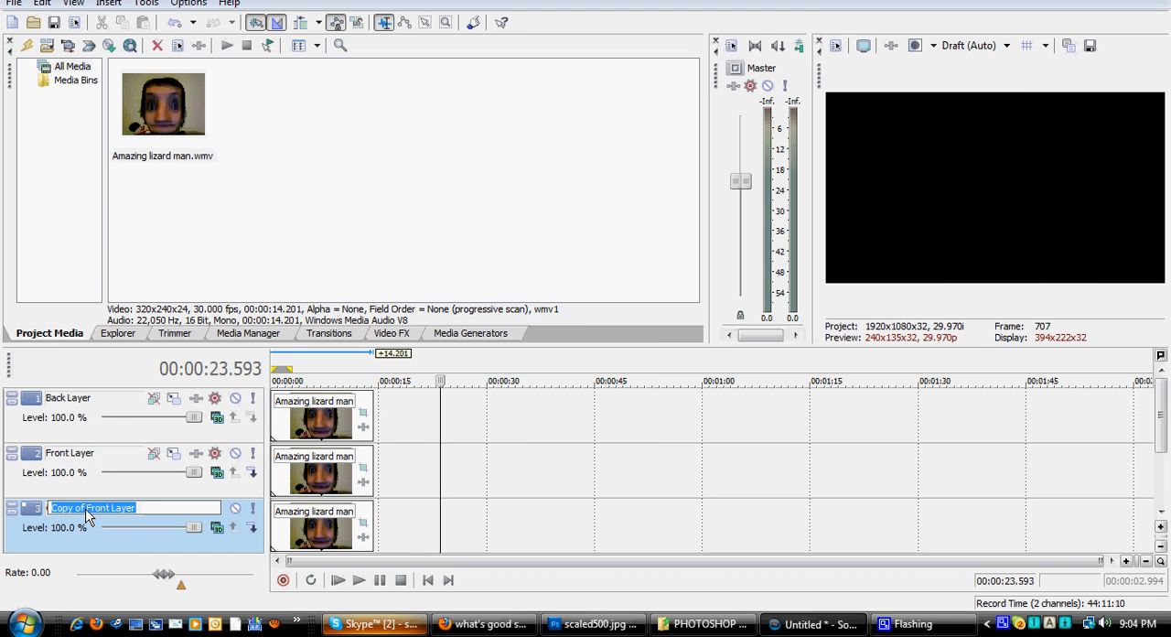
text(Right Layer)
click(425, 520)
right_click(437, 523)
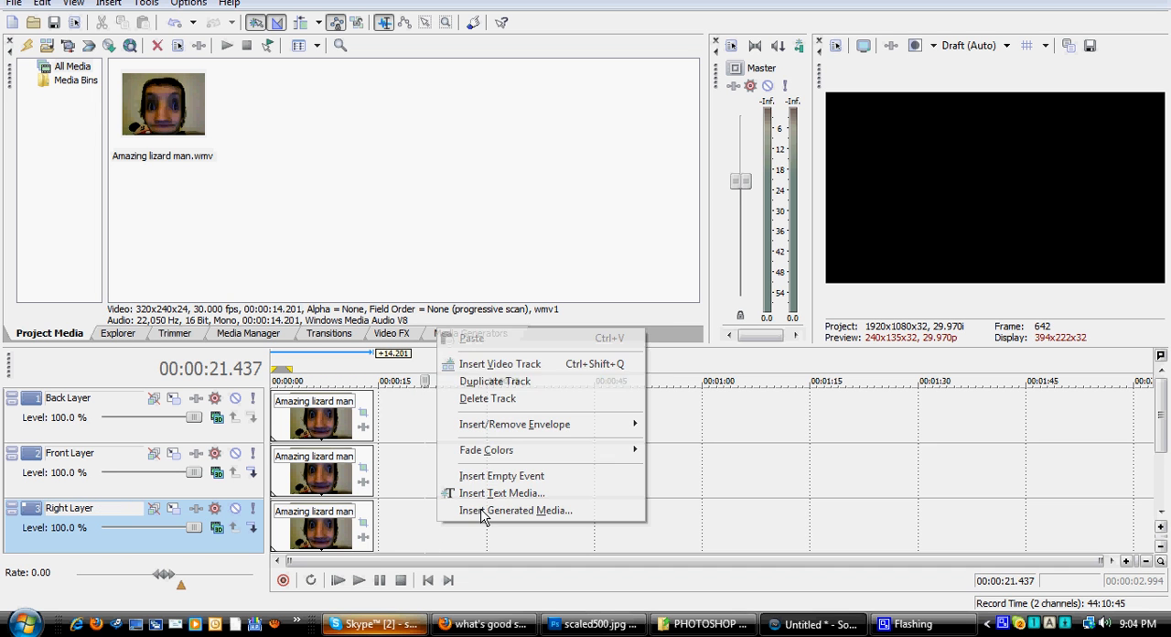
click(528, 364)
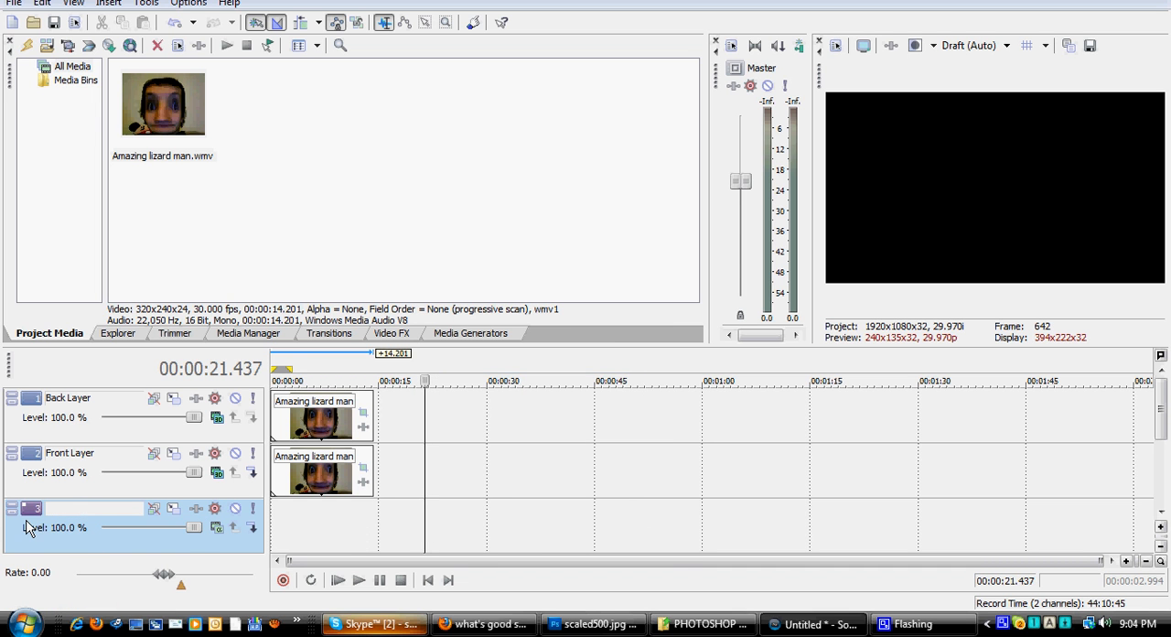
key(ctrl+z)
Step: Duplicate the Right Layer track and rename the copy Left Layer
right_click(411, 526)
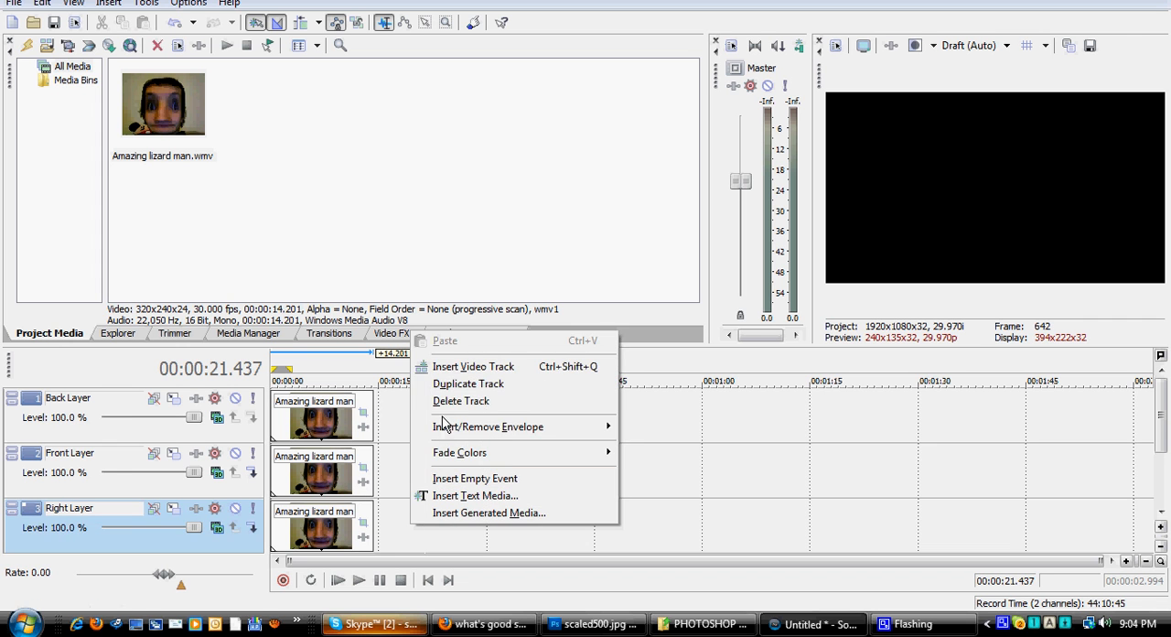
click(461, 385)
drag(1161, 425, 1150, 475)
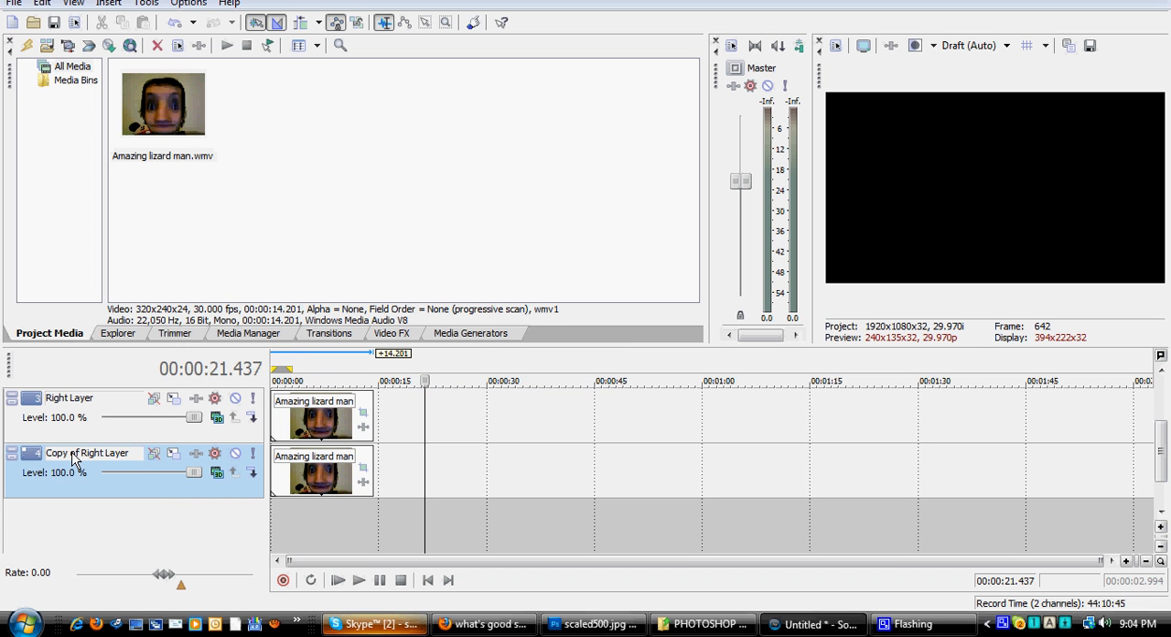
double_click(76, 457)
text(L)
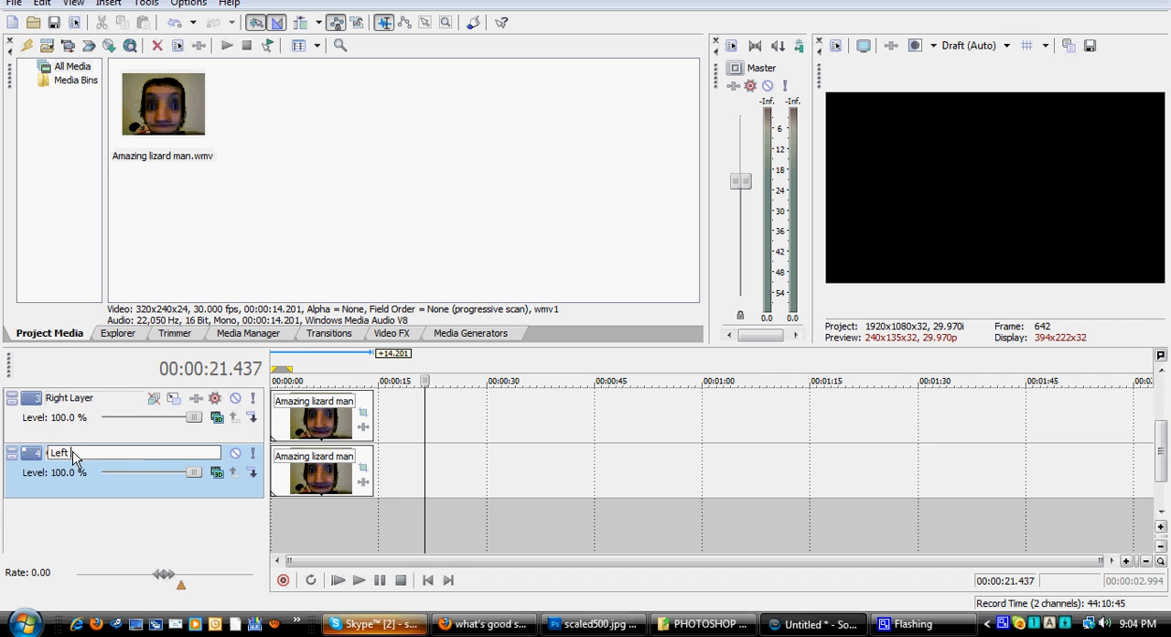
text(eft Layer)
click(392, 476)
Step: Duplicate the Left Layer track and rename the copy Bottom Layer
right_click(460, 484)
click(522, 404)
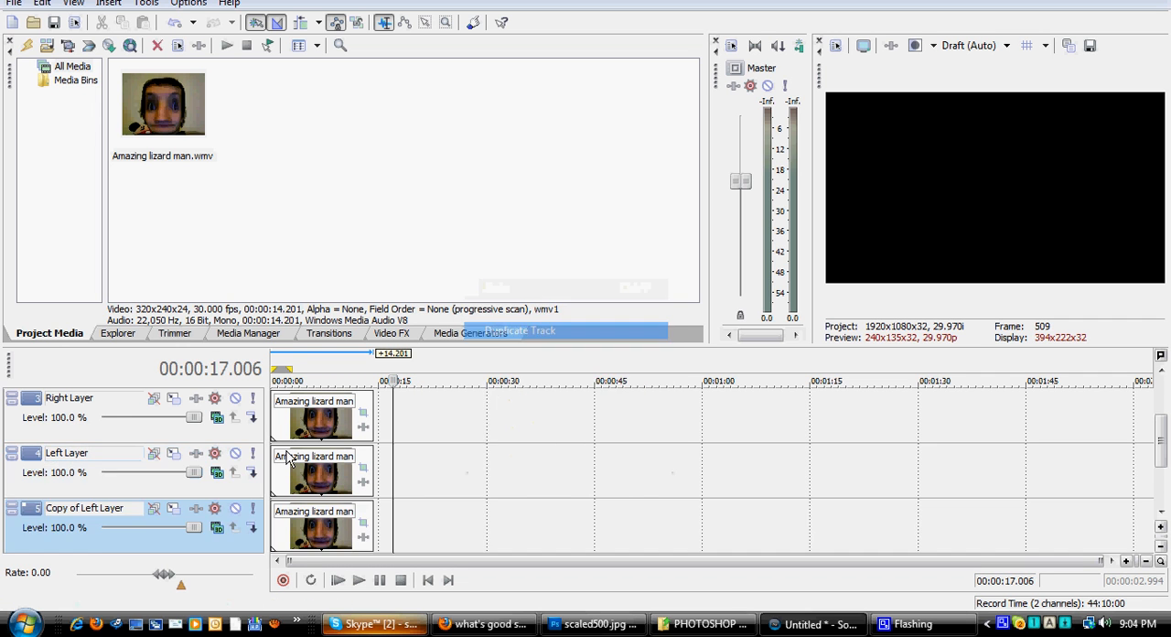
double_click(111, 508)
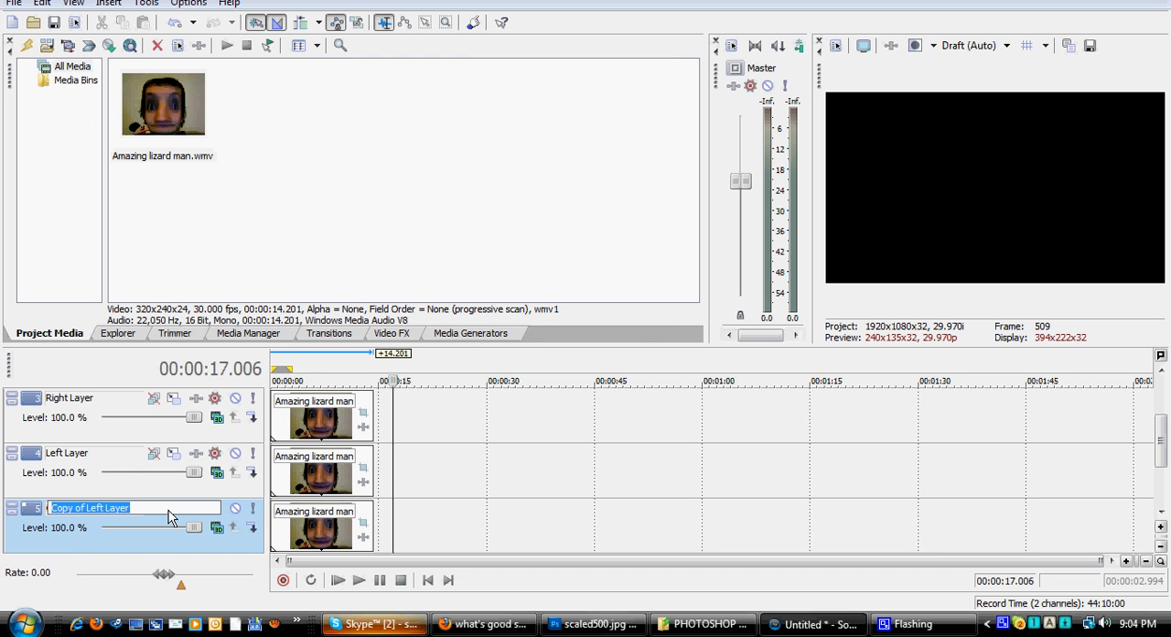
text(Botto)
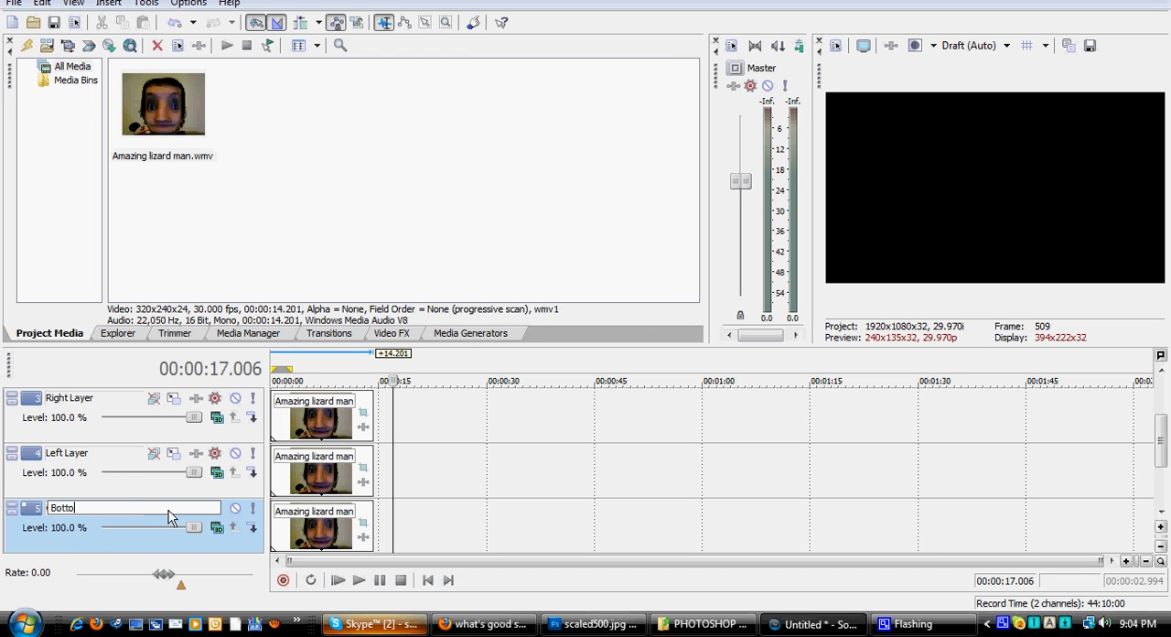
text(m Layer)
click(423, 523)
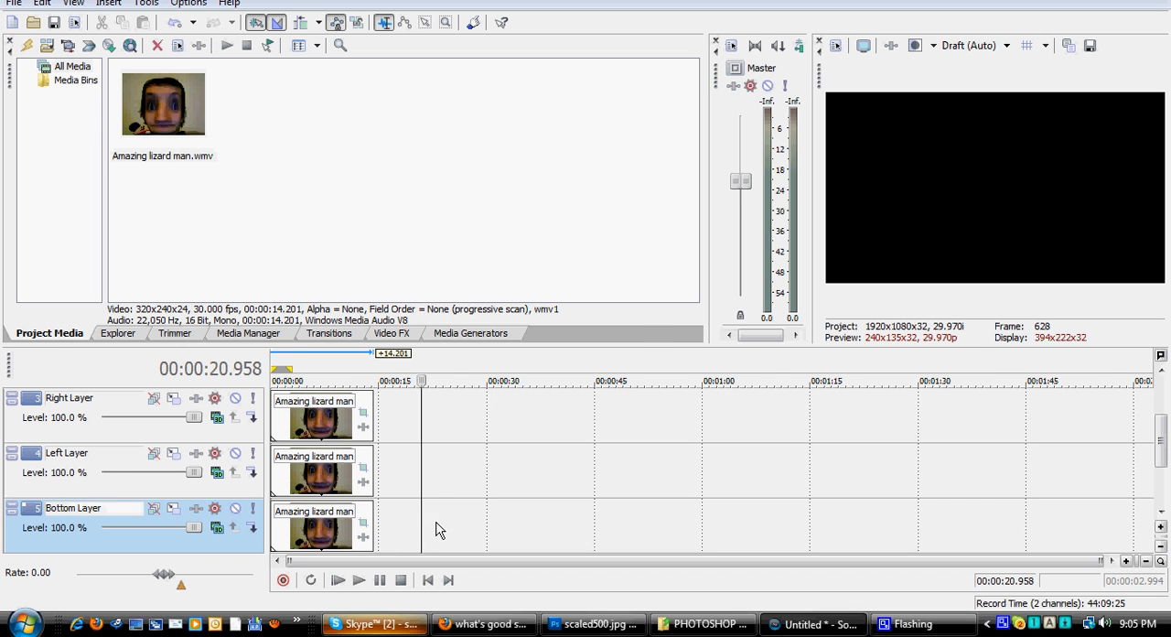
Step: Duplicate the Bottom Layer track and rename the copy Top Layer
right_click(435, 523)
click(494, 382)
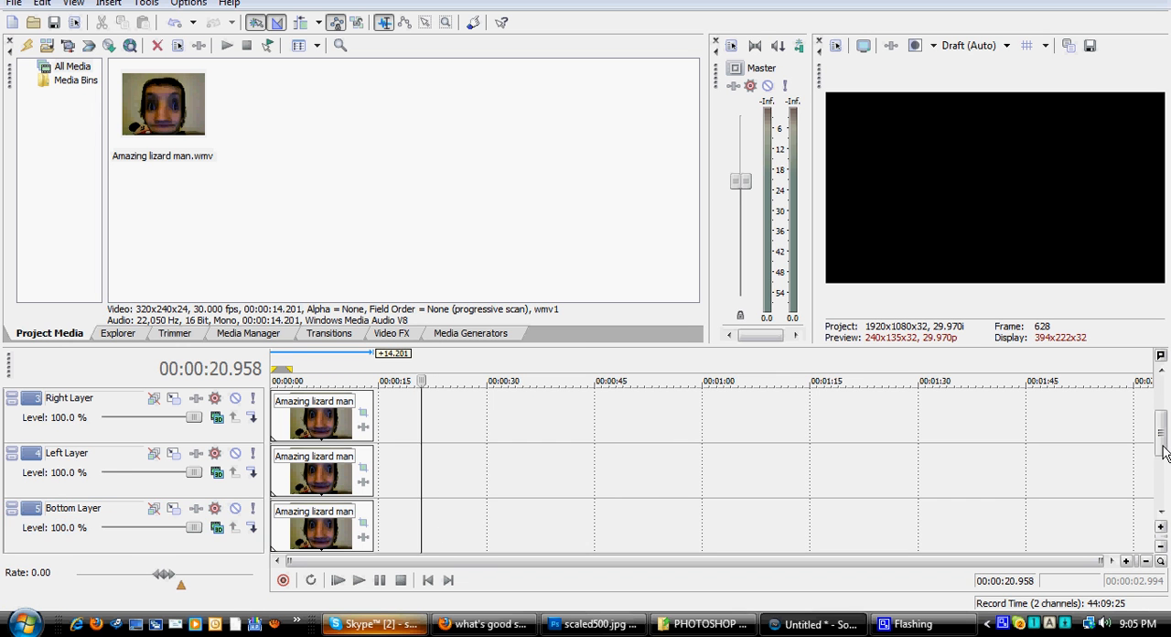
scroll(1030, 510, down, 3)
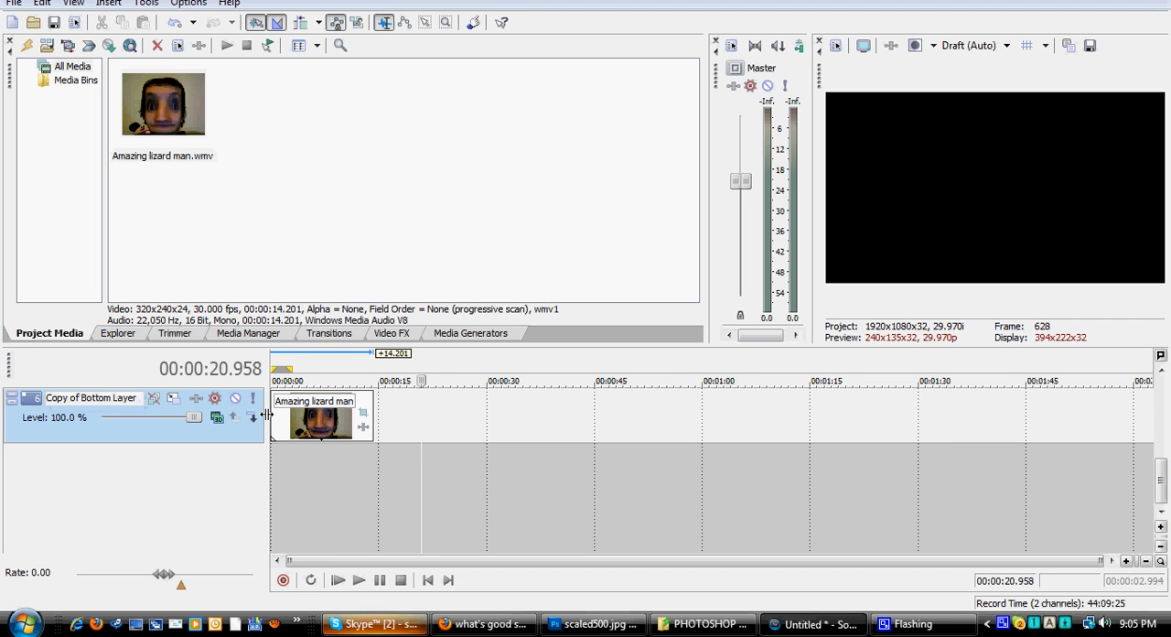
drag(264, 414, 286, 415)
double_click(125, 400)
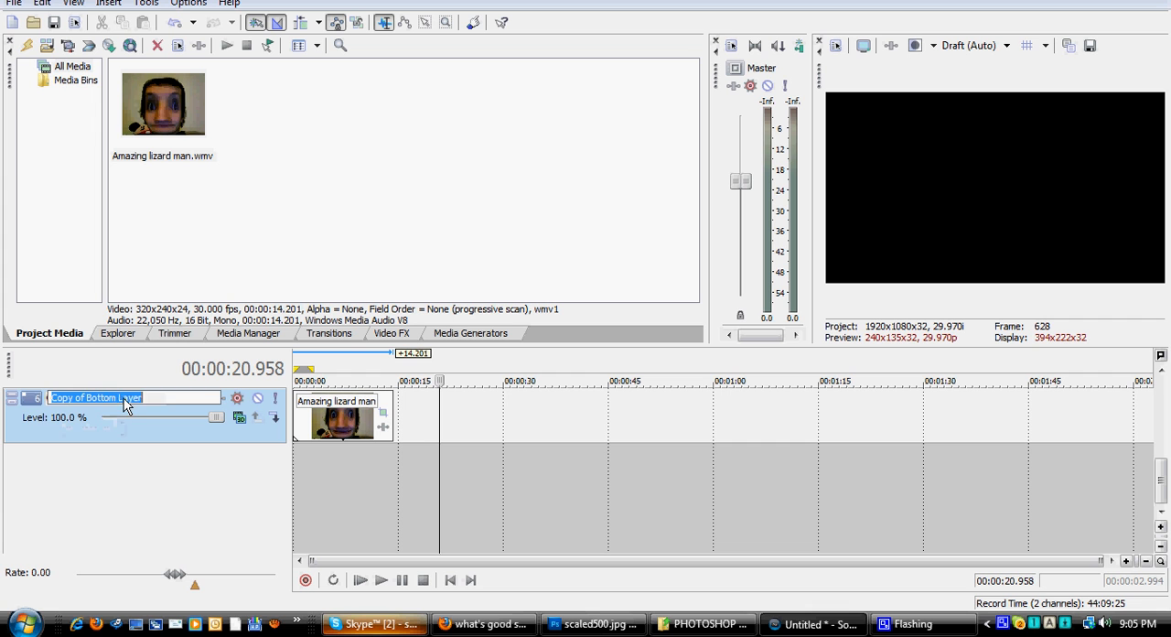
text(Top)
drag(1164, 494, 1164, 423)
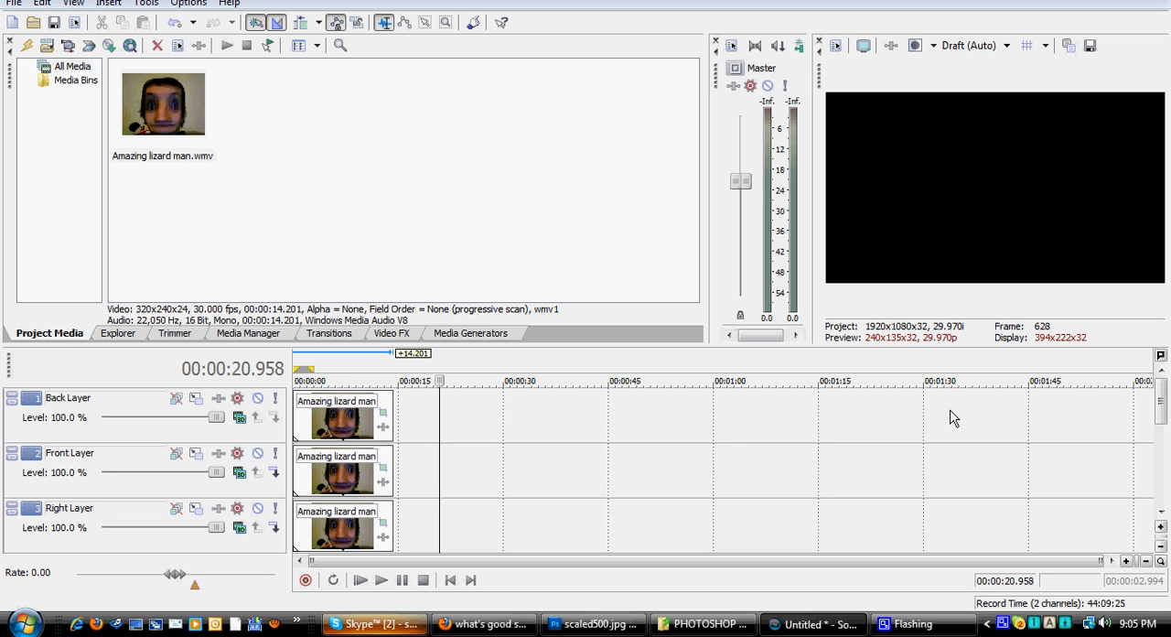
Step: Return to the start of the timeline and briefly preview the stacked clips
click(450, 579)
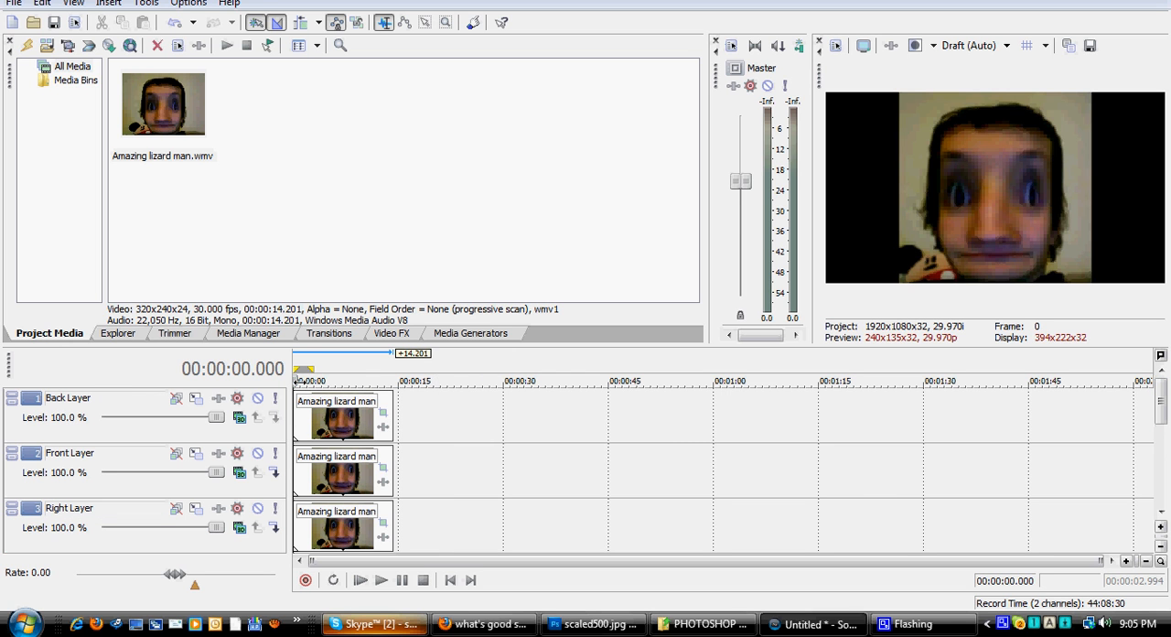
key(space)
drag(322, 379, 302, 381)
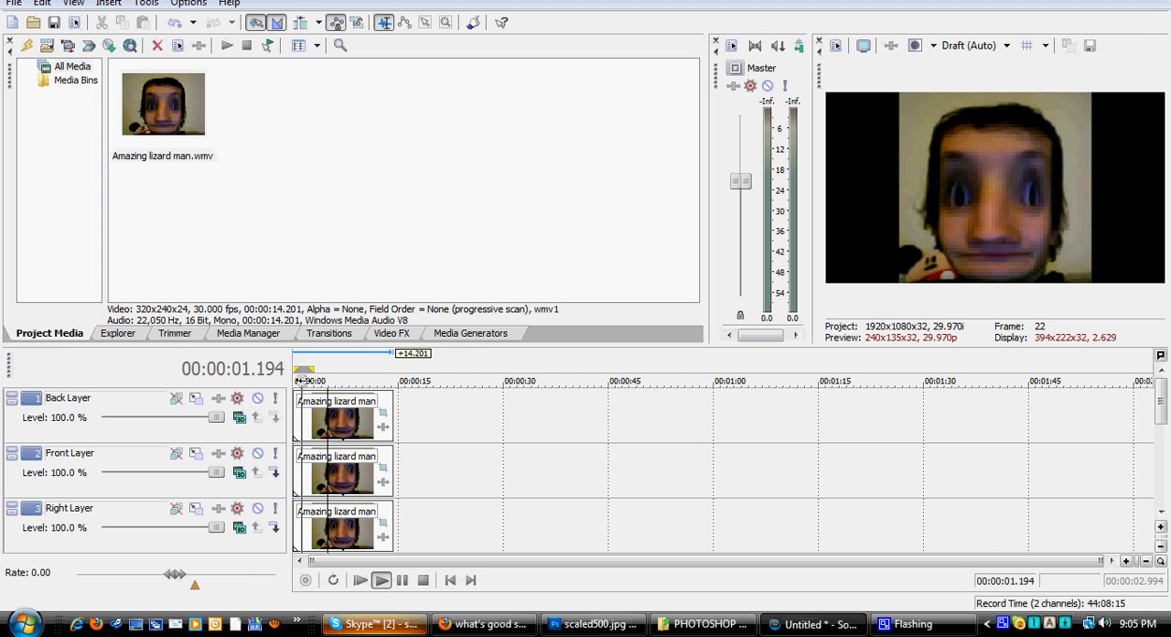
key(space)
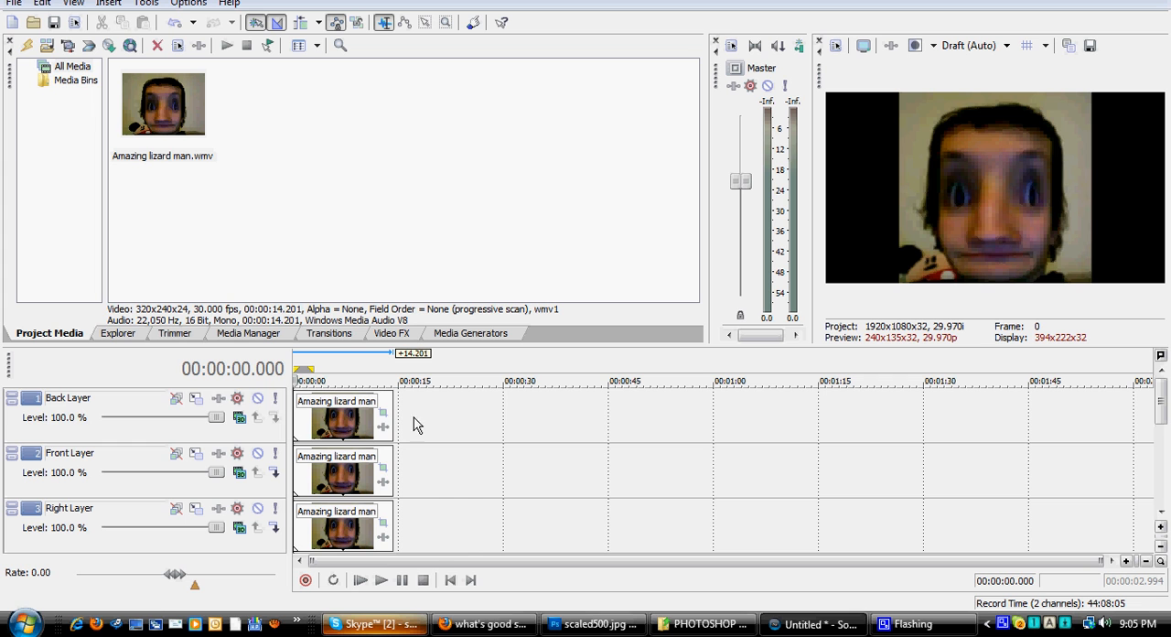
Step: Insert a video track above Back Layer, set its compositing mode to 3D Source Alpha and name it Parent
right_click(413, 422)
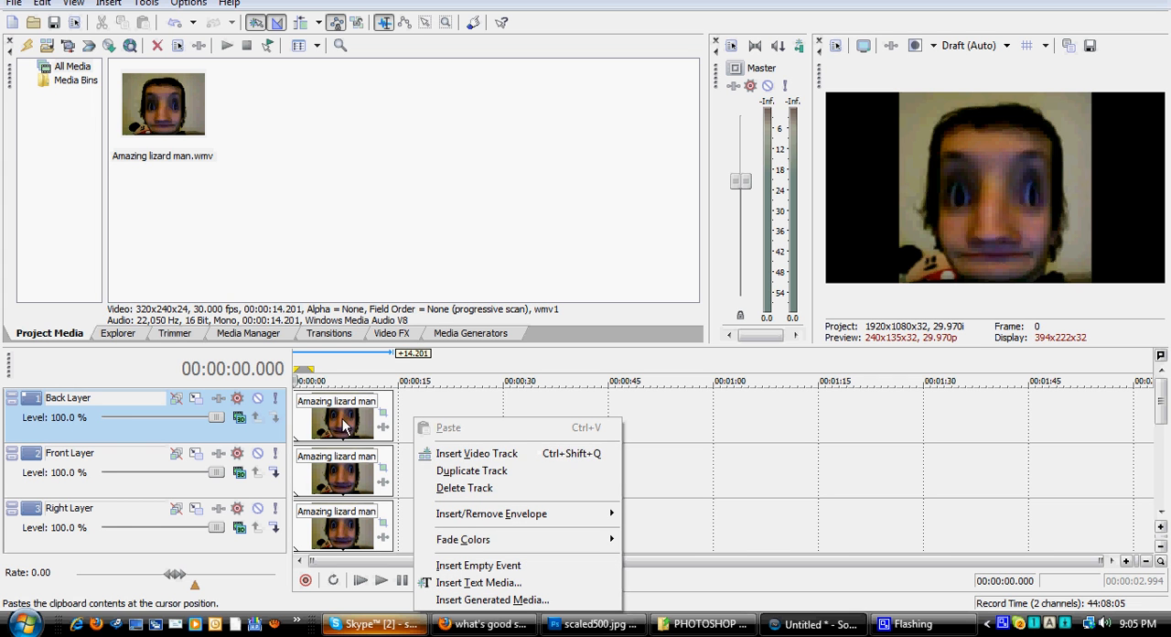
click(490, 455)
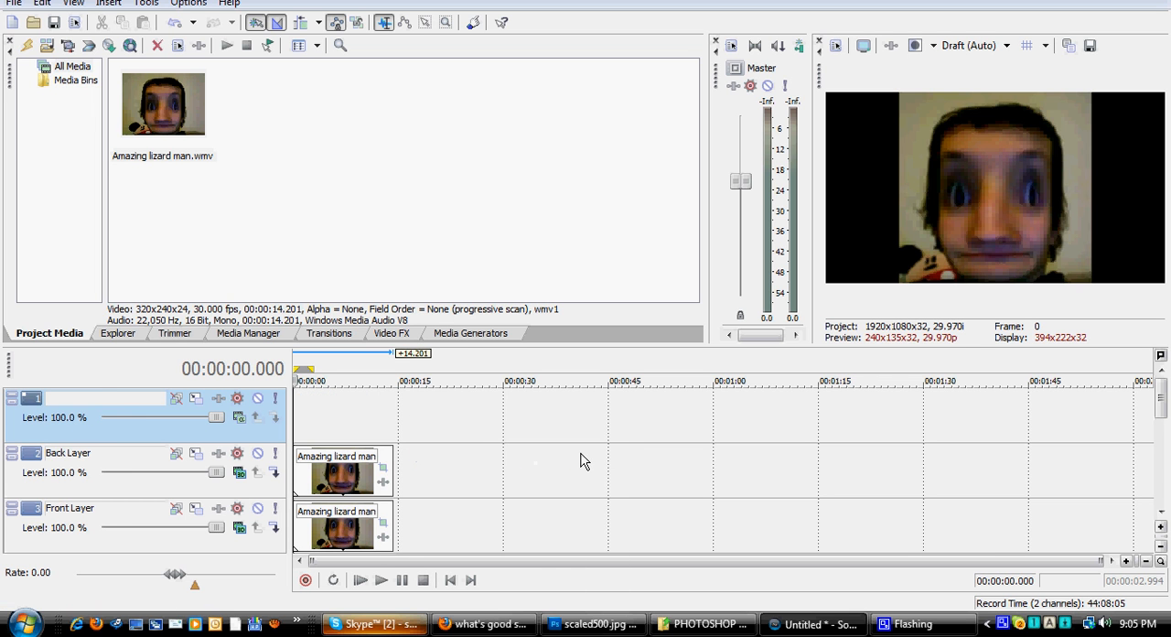
click(238, 417)
click(313, 151)
double_click(68, 400)
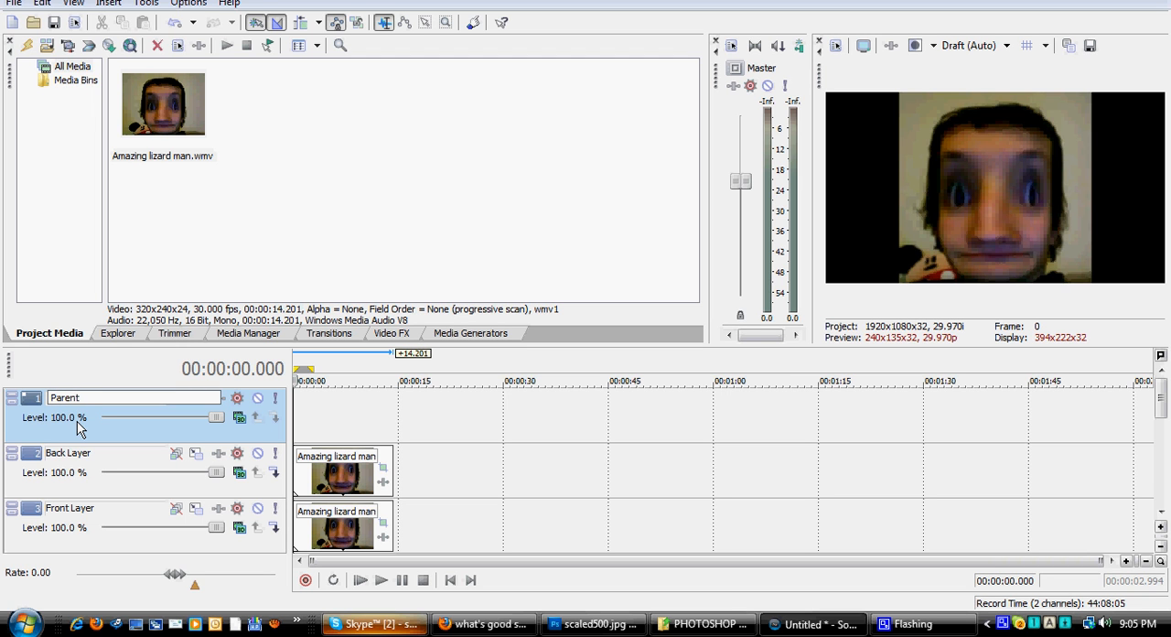
key(Return)
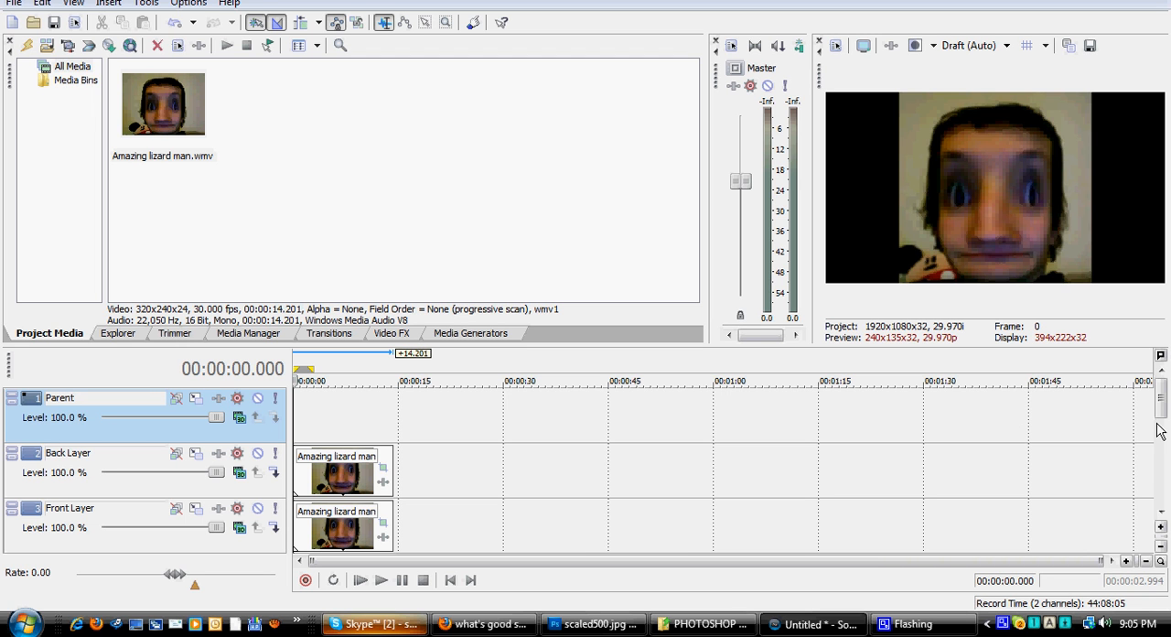
Step: Select all tracks from Parent to Top Layer and make the six side layers compositing children of Parent
drag(1161, 403, 1154, 510)
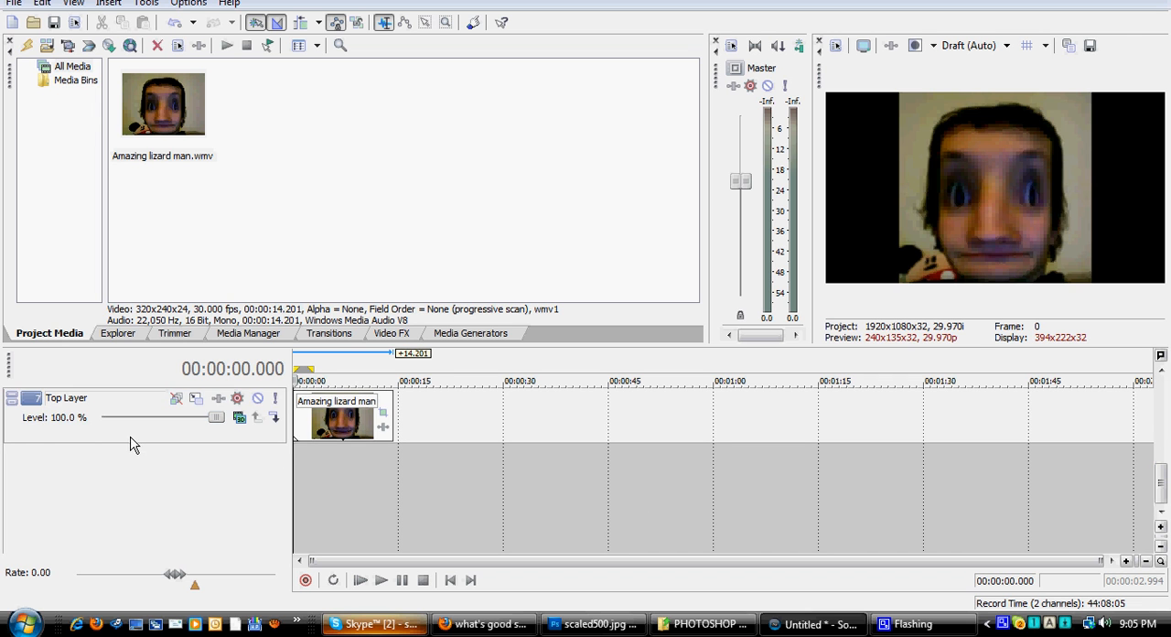
click(96, 436)
drag(1162, 491, 1160, 403)
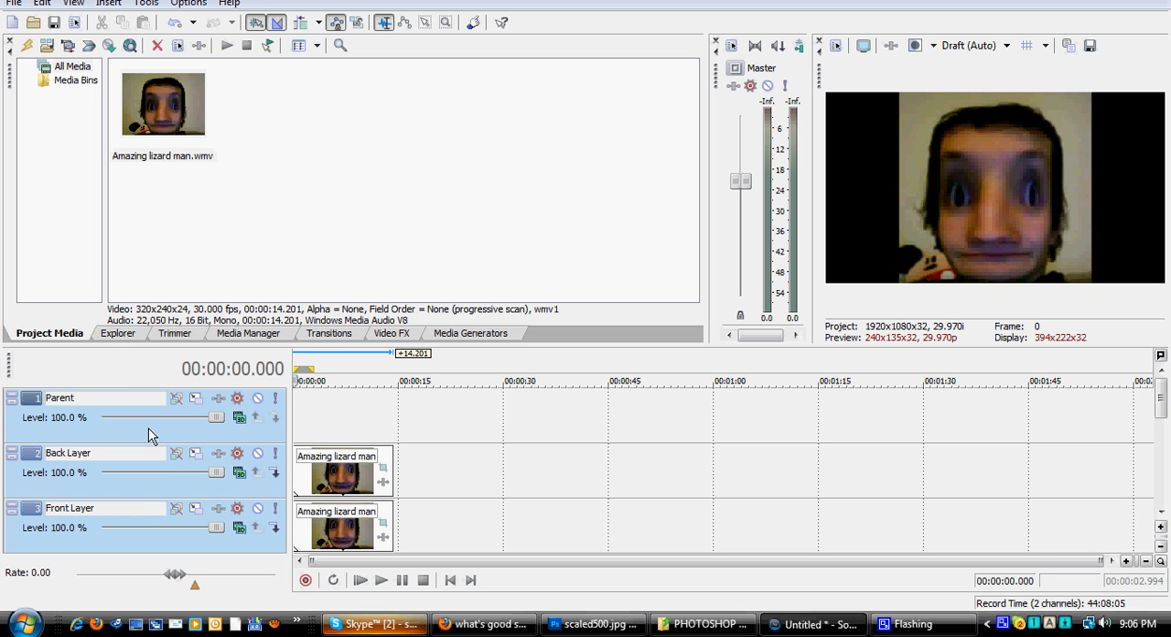
click(273, 460)
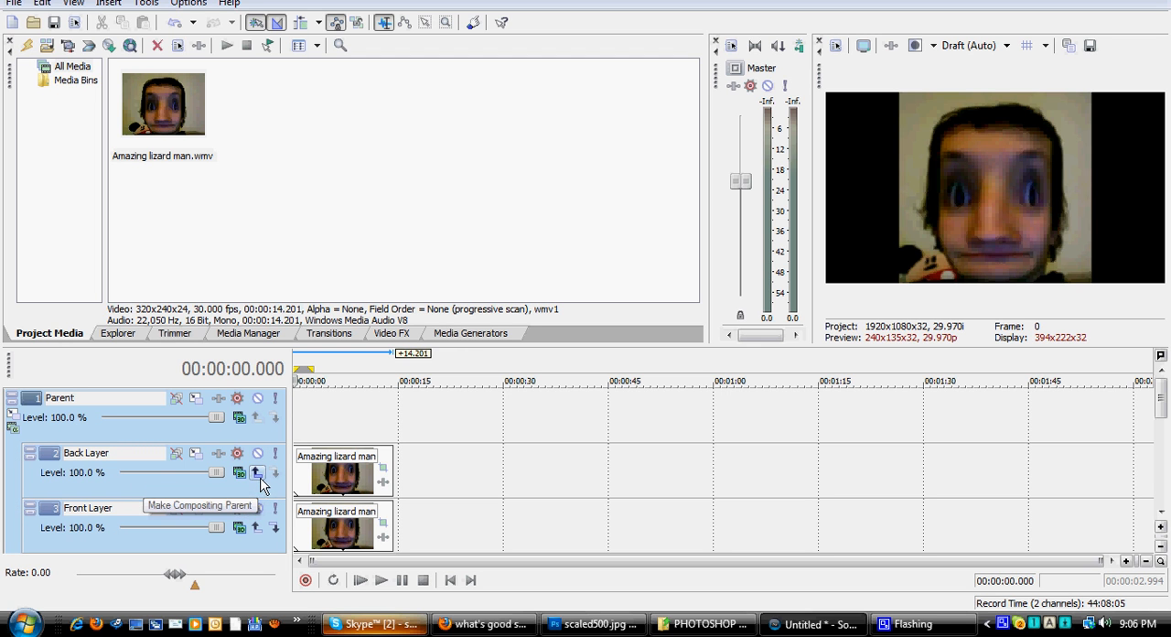
click(140, 486)
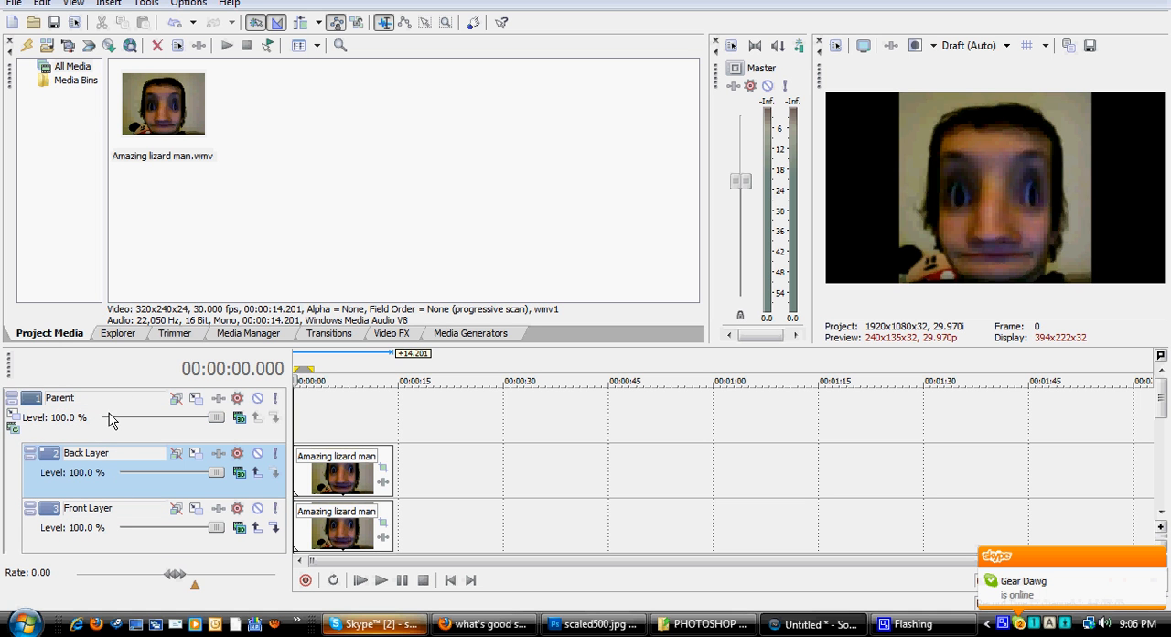
Step: Try moving the Parent track's parent motion frame off centre and restore its box
click(16, 421)
mouse_move(619, 339)
mouse_down()
mouse_move(591, 339)
mouse_move(619, 324)
mouse_move(582, 327)
mouse_move(617, 323)
mouse_up()
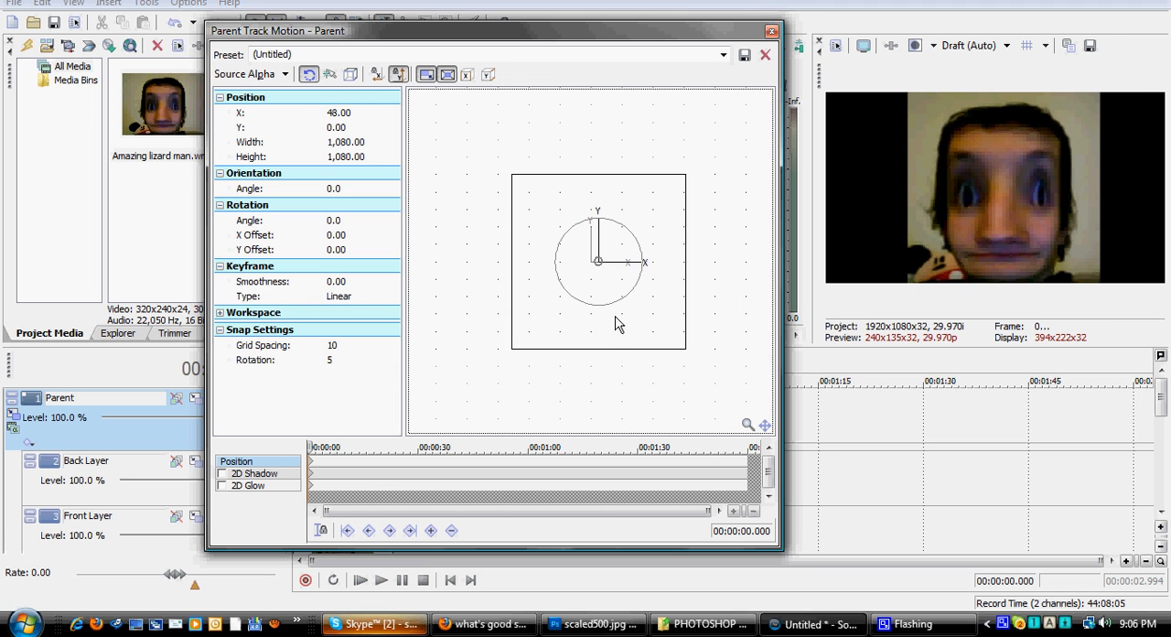
right_click(560, 301)
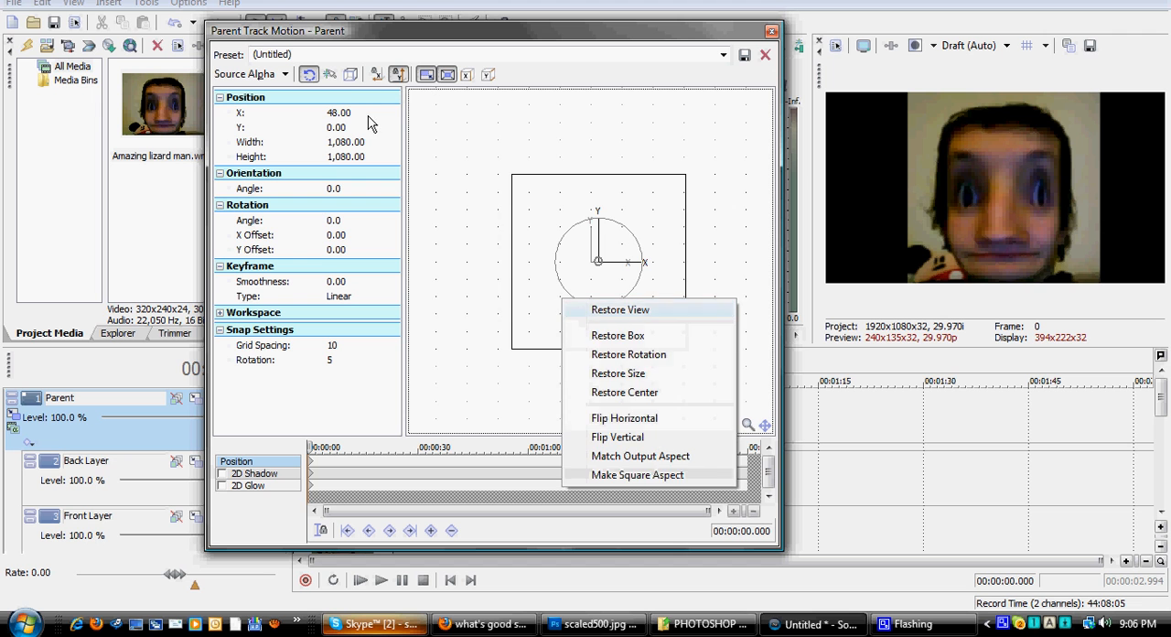
click(397, 76)
drag(567, 331, 560, 327)
right_click(560, 328)
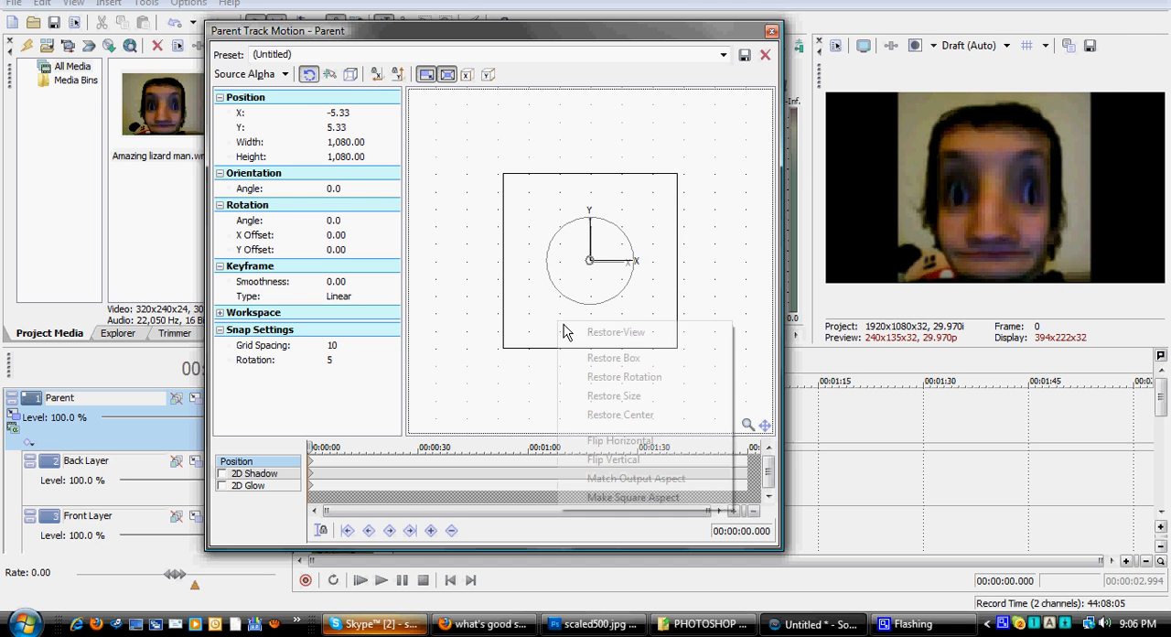
click(564, 359)
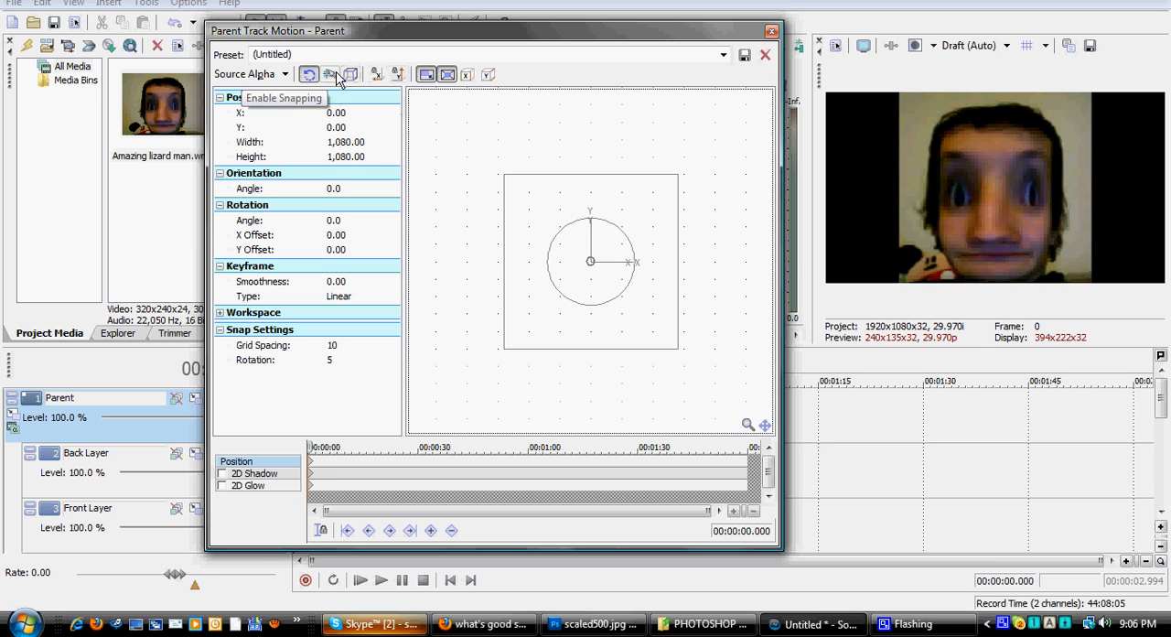
click(771, 32)
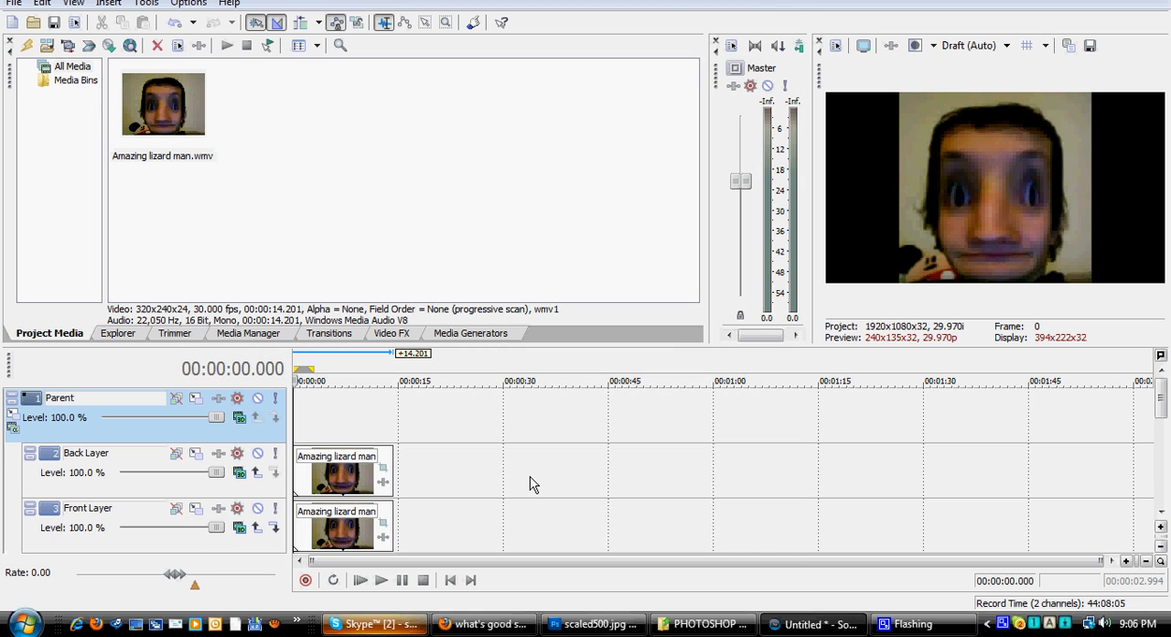
Step: Set the Parent track's parent composite mode to 3D Source Alpha
click(11, 435)
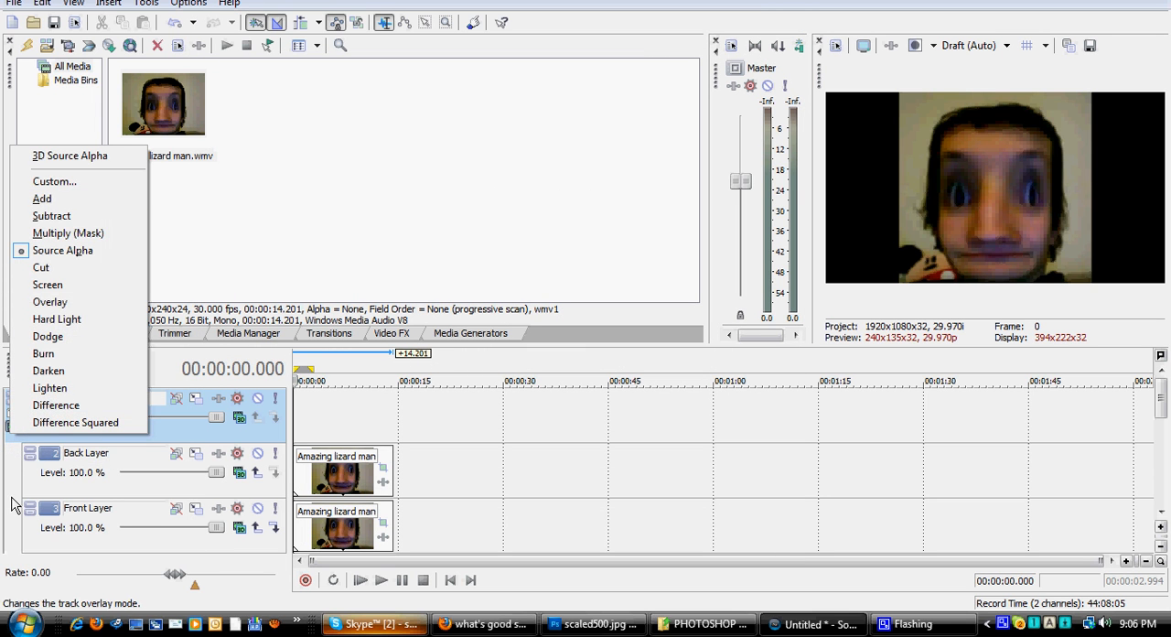
click(11, 423)
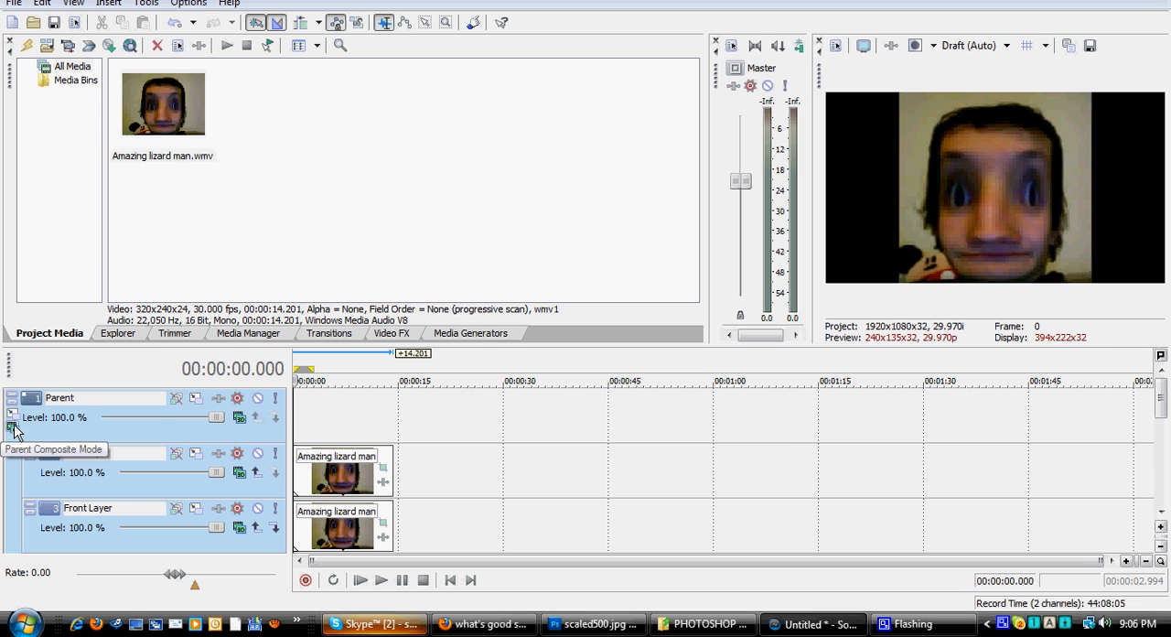
click(13, 429)
click(55, 154)
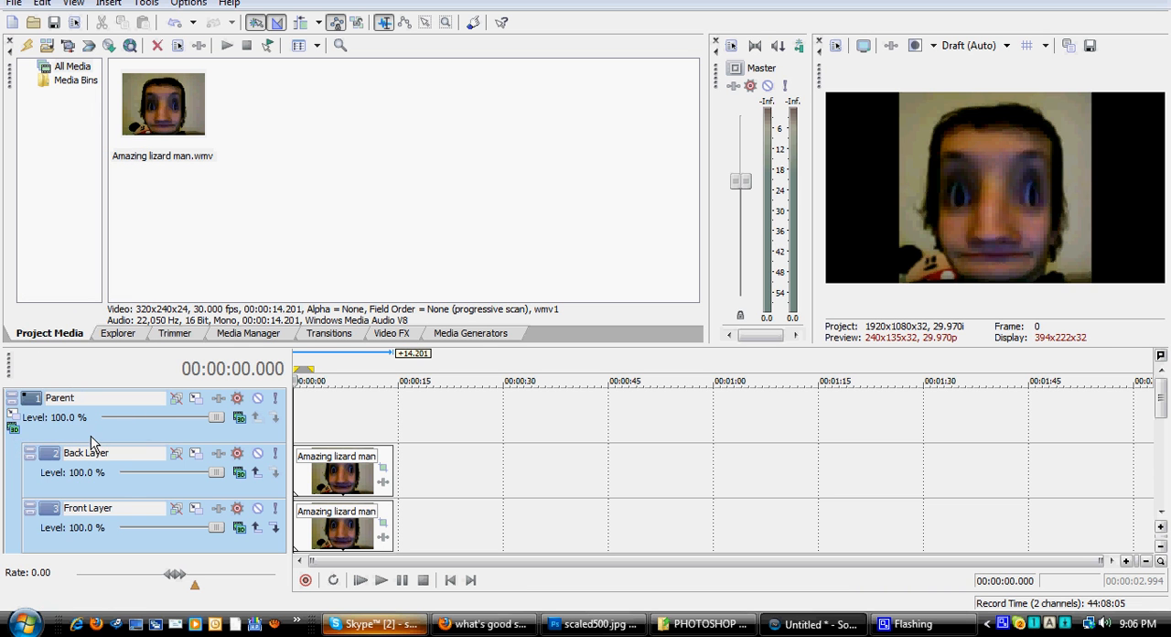
drag(1161, 398, 1142, 383)
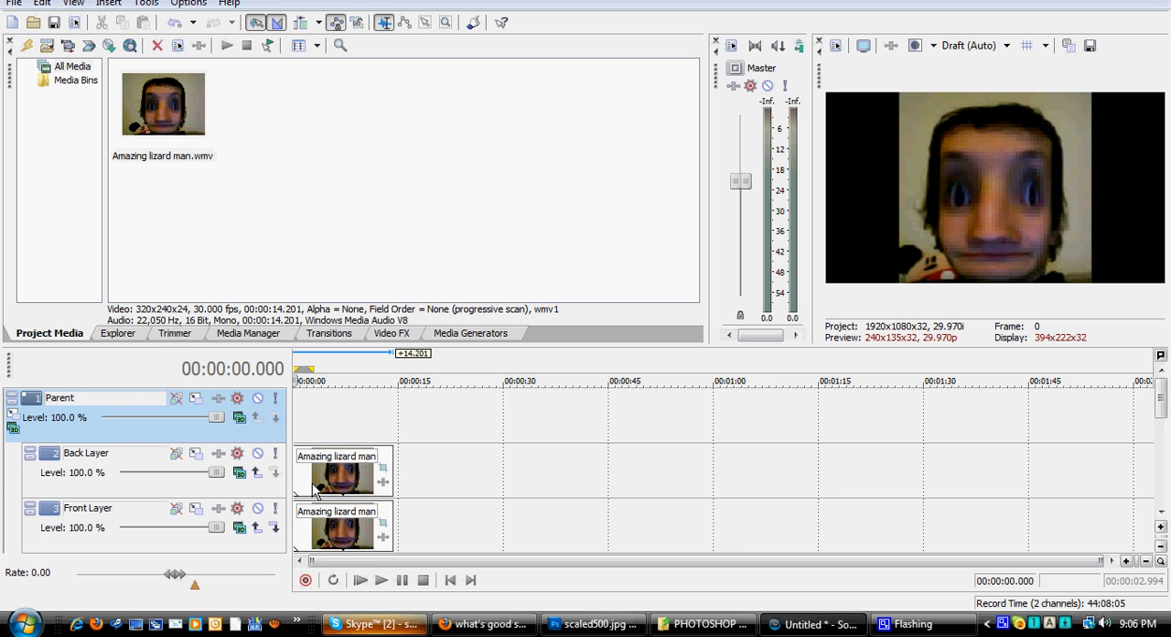
Step: Scale the Parent track's parent motion frame down proportionally to about 471 in width, height and depth
click(14, 416)
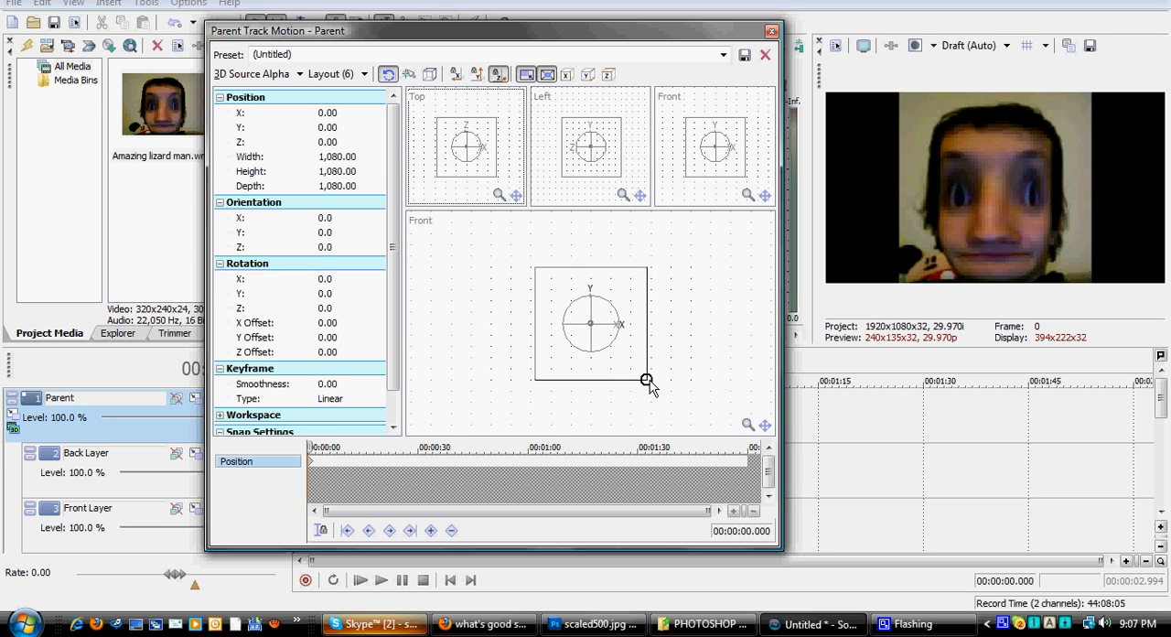
click(529, 73)
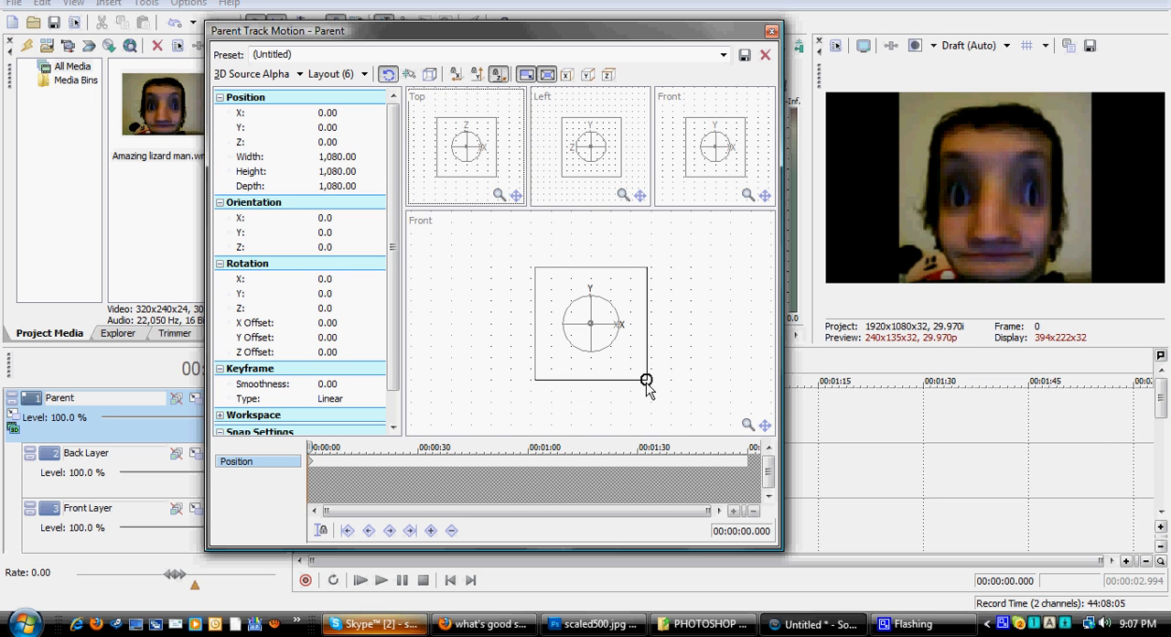
drag(646, 380, 614, 349)
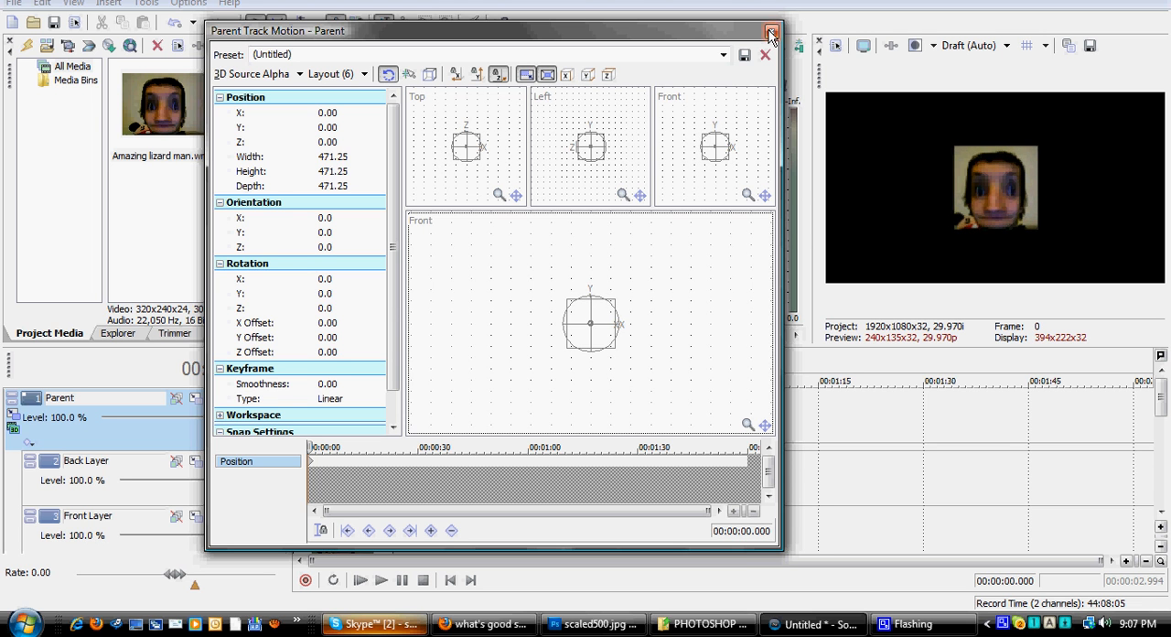
click(771, 30)
Step: Check the project's frame width and height in the project video properties, leaving them unchanged
click(343, 485)
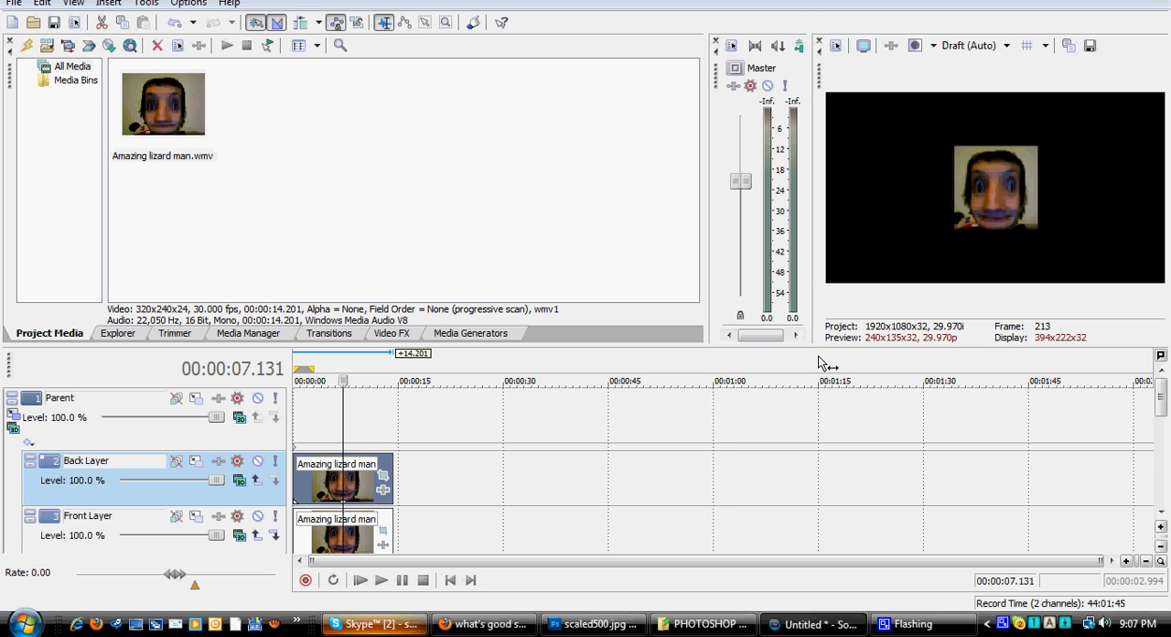
click(835, 47)
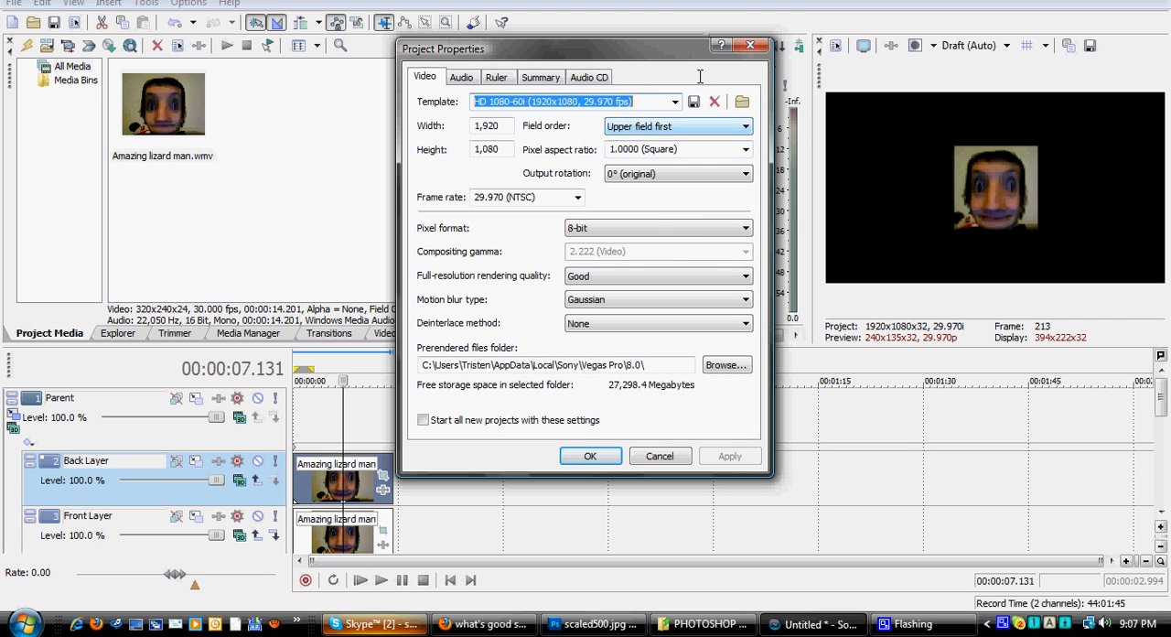
click(748, 48)
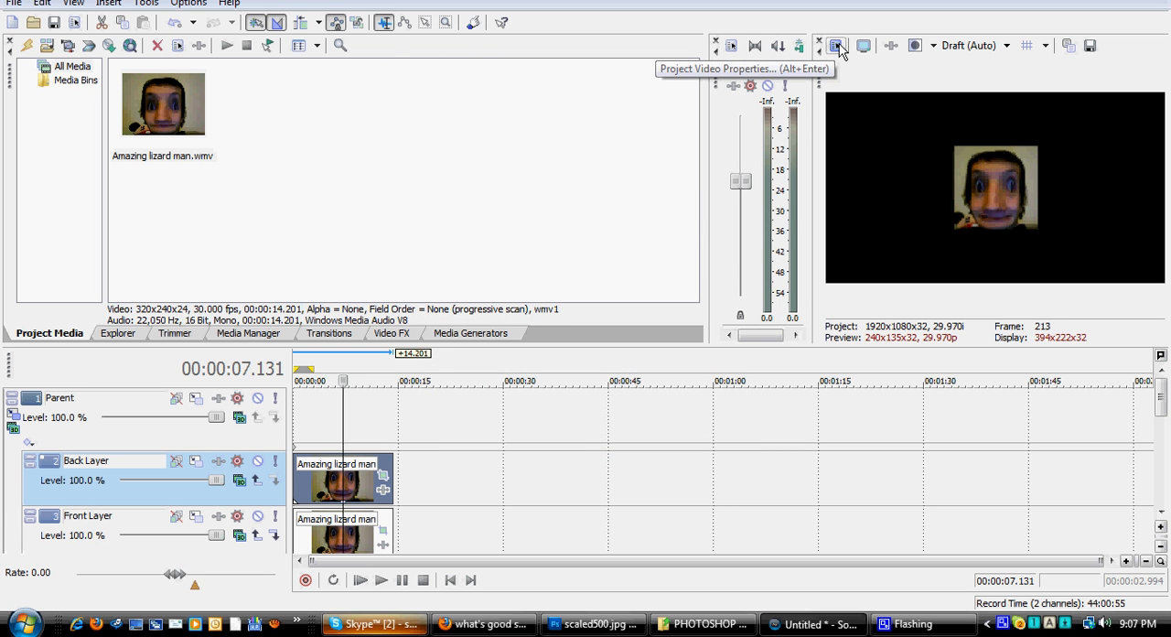
click(836, 47)
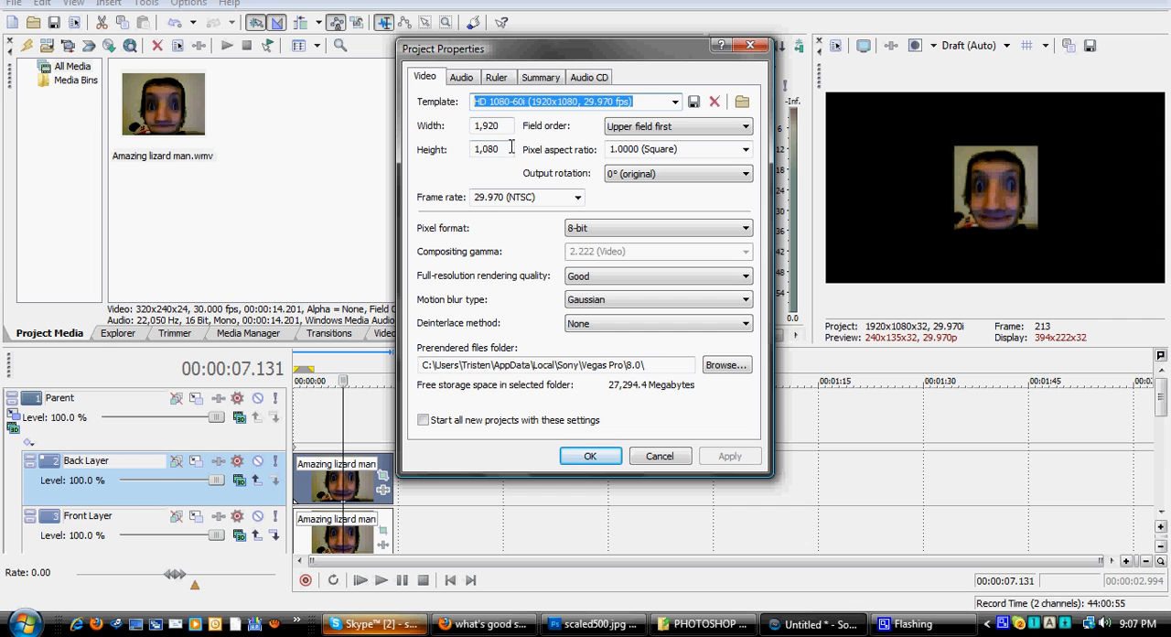
drag(508, 149, 474, 163)
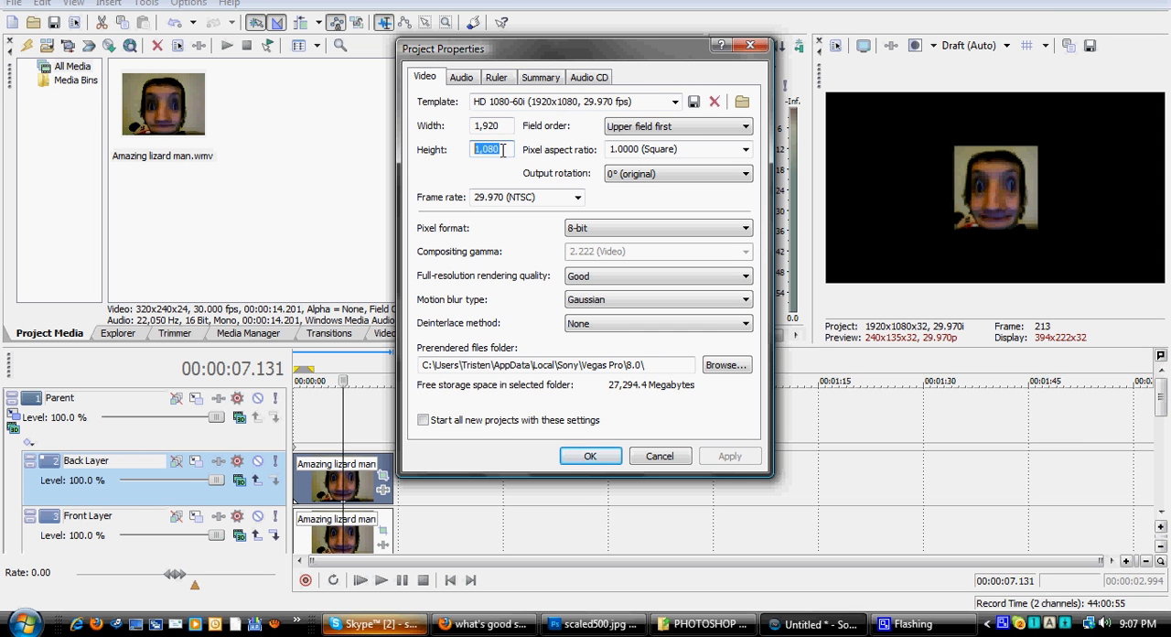
click(507, 150)
click(644, 457)
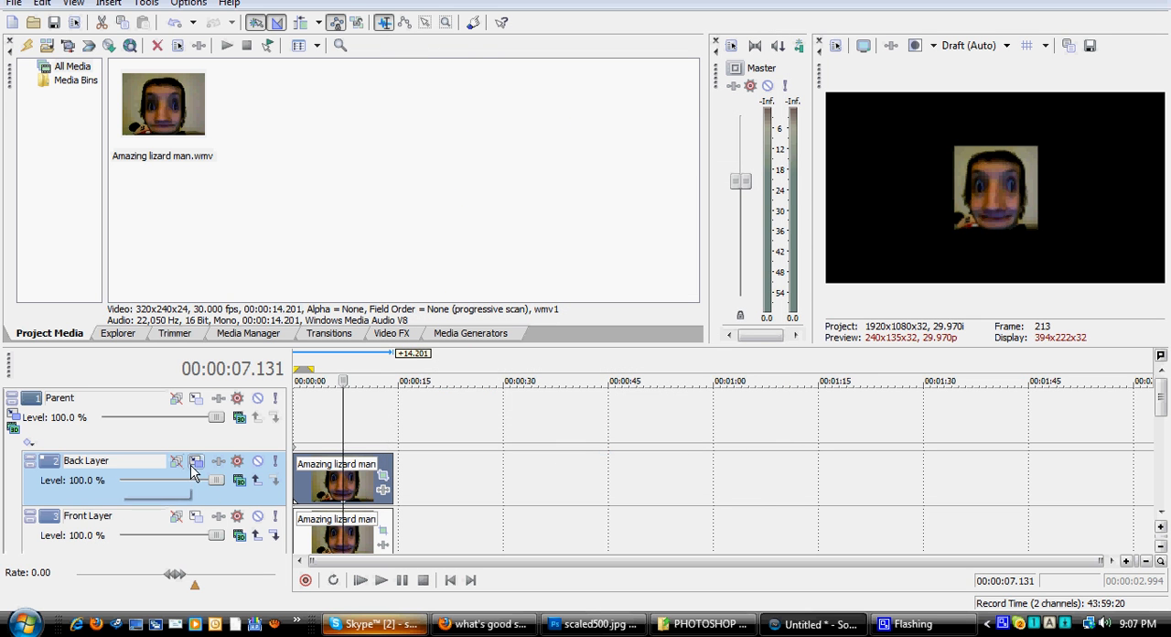
Step: Prevent Y and Z movement in the Right Layer's track motion and set its X position to 1,080
drag(1161, 407, 1163, 443)
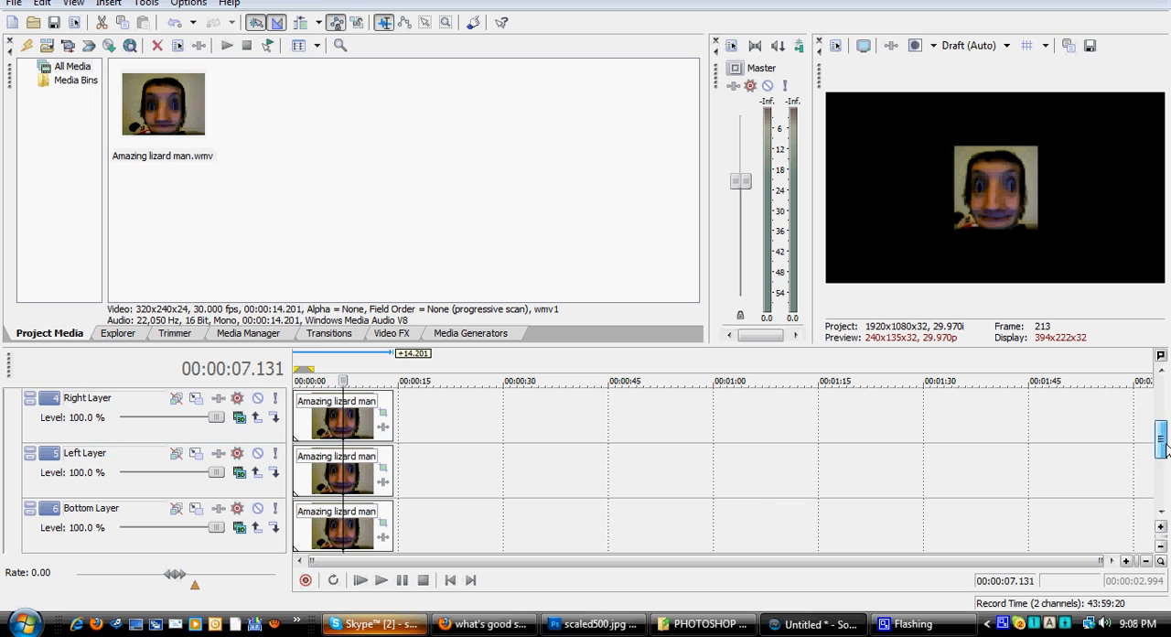
click(197, 401)
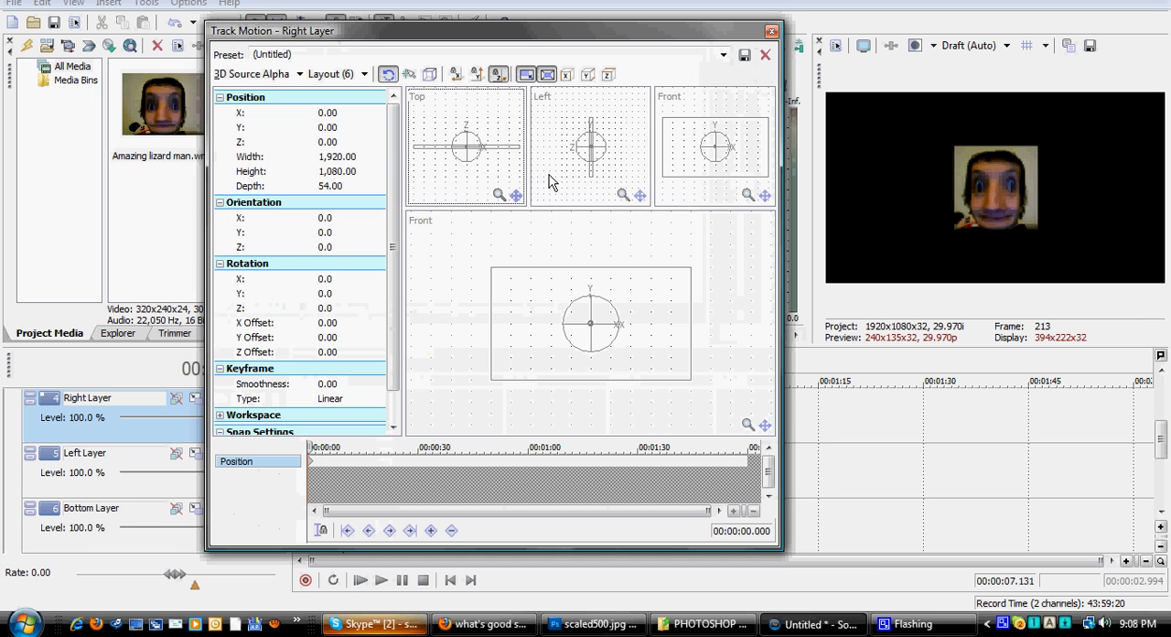
click(484, 76)
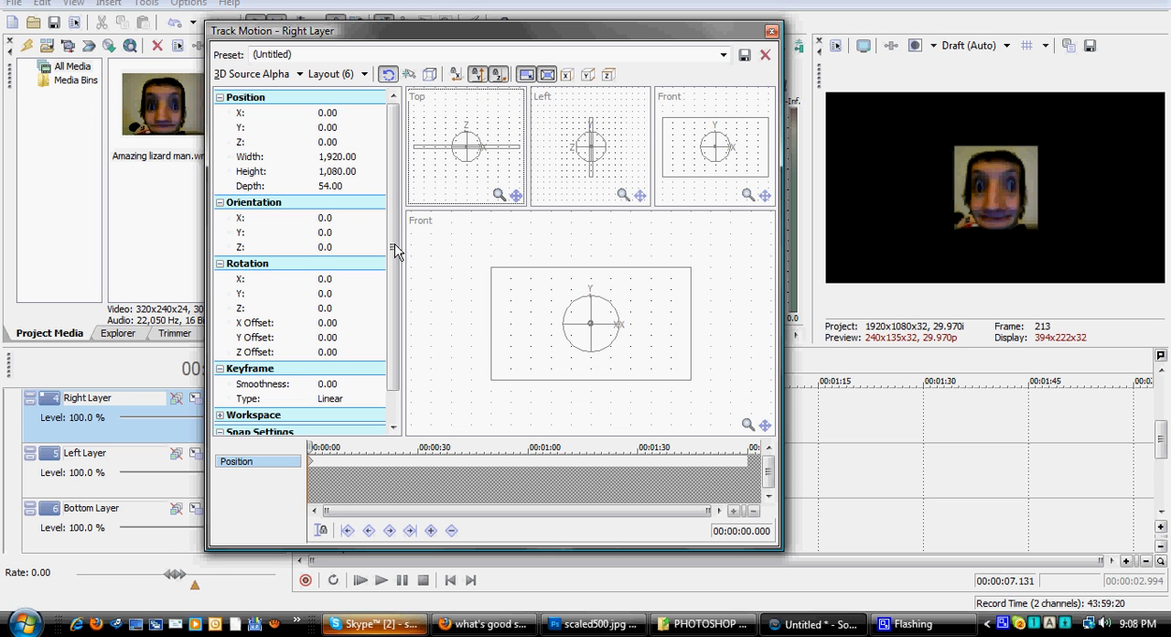
drag(494, 326, 614, 335)
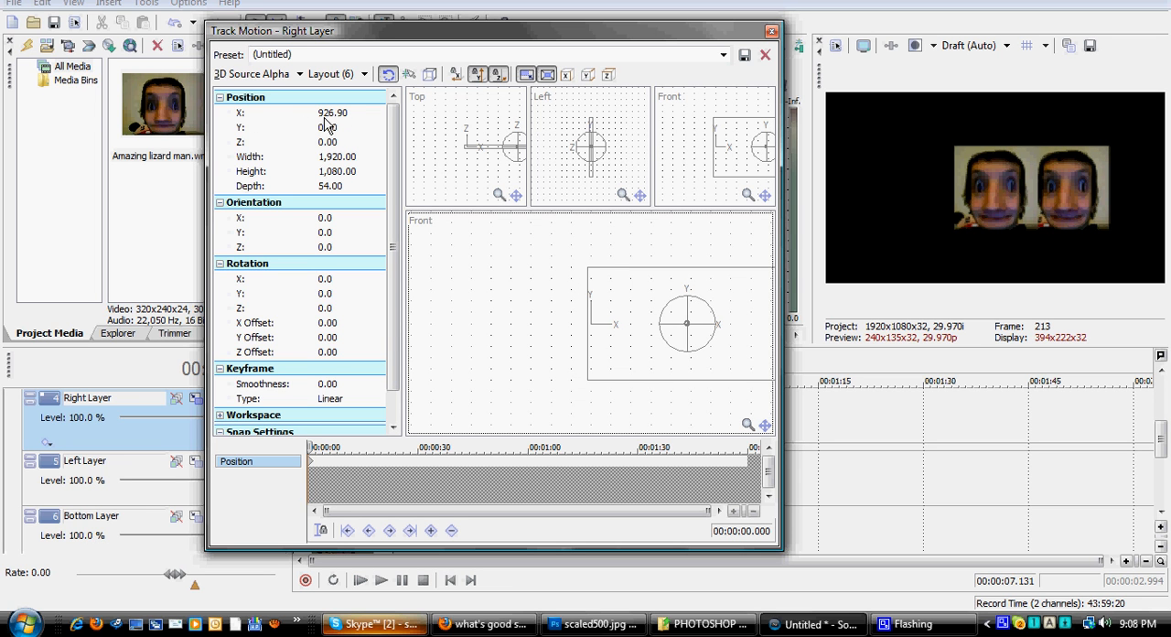
click(331, 113)
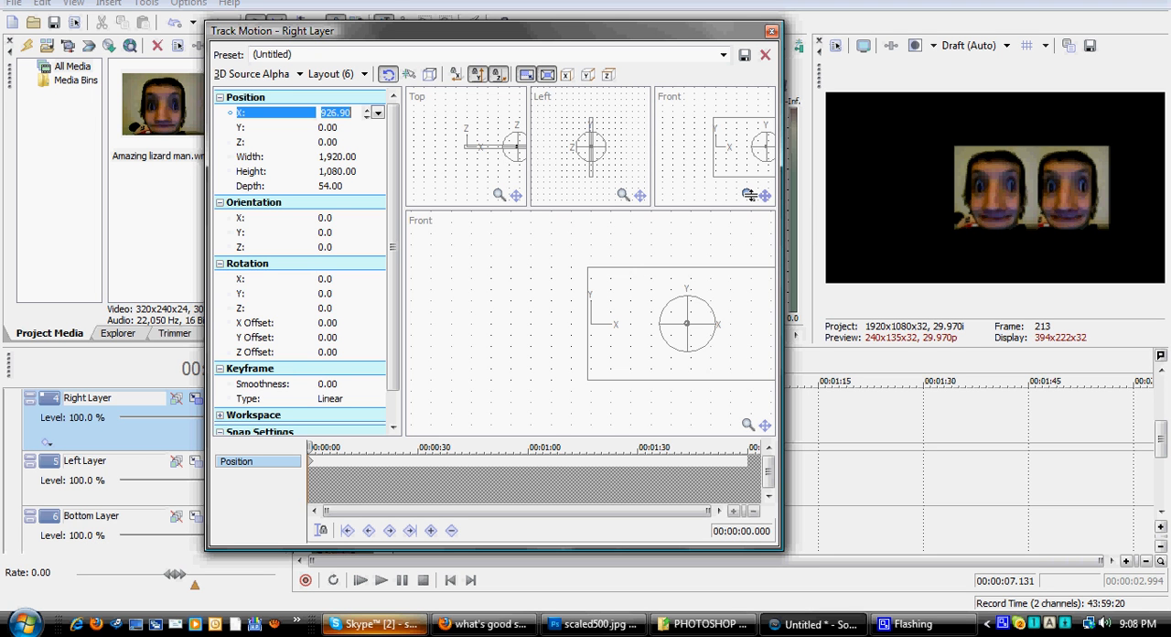
text(1,080)
key(Return)
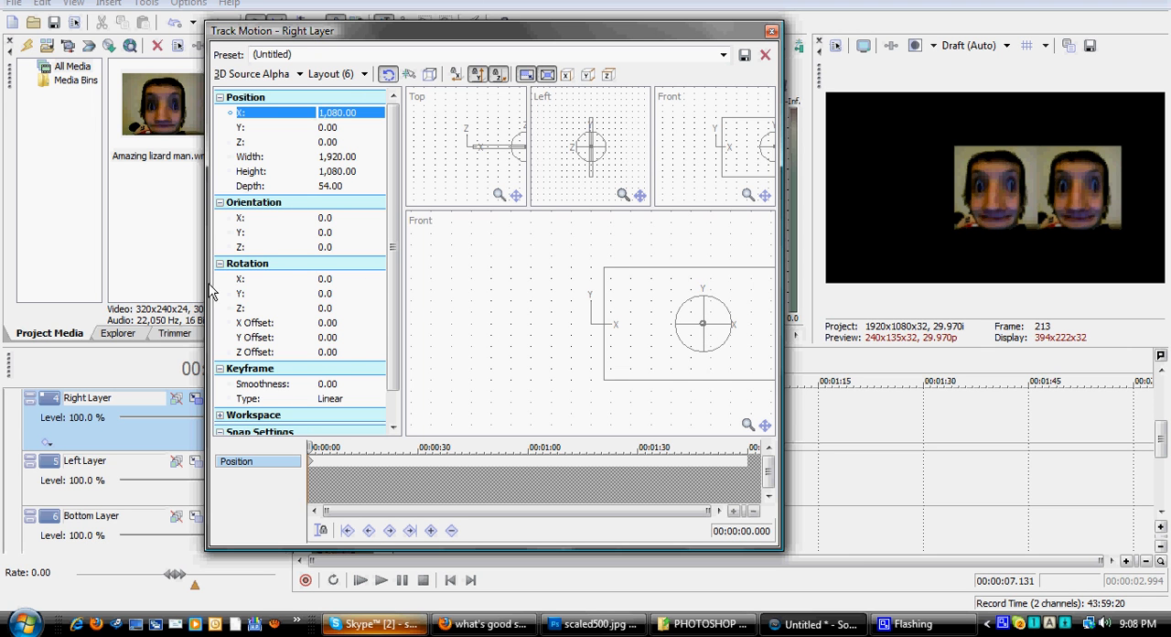
scroll(387, 377, down, 1)
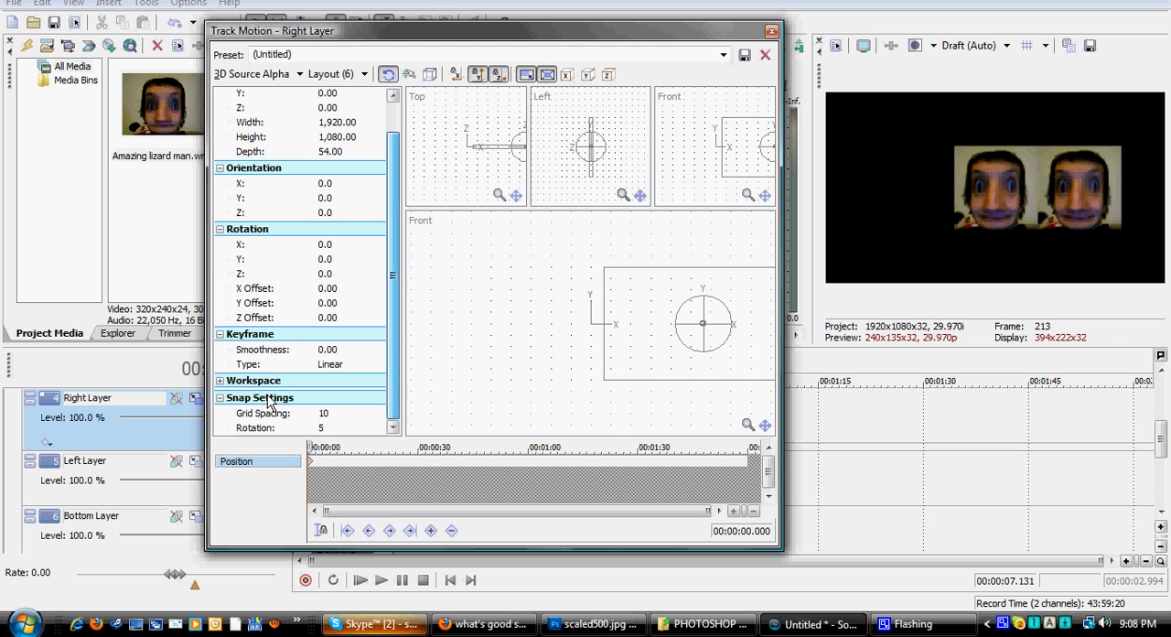
click(220, 380)
click(219, 380)
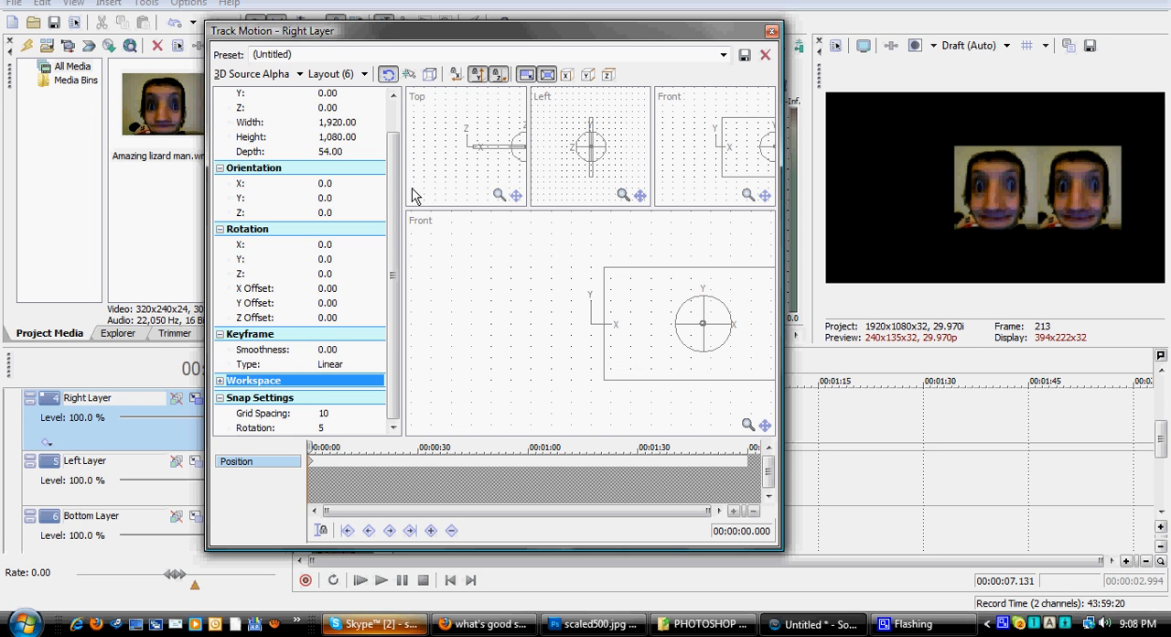
drag(387, 189, 387, 126)
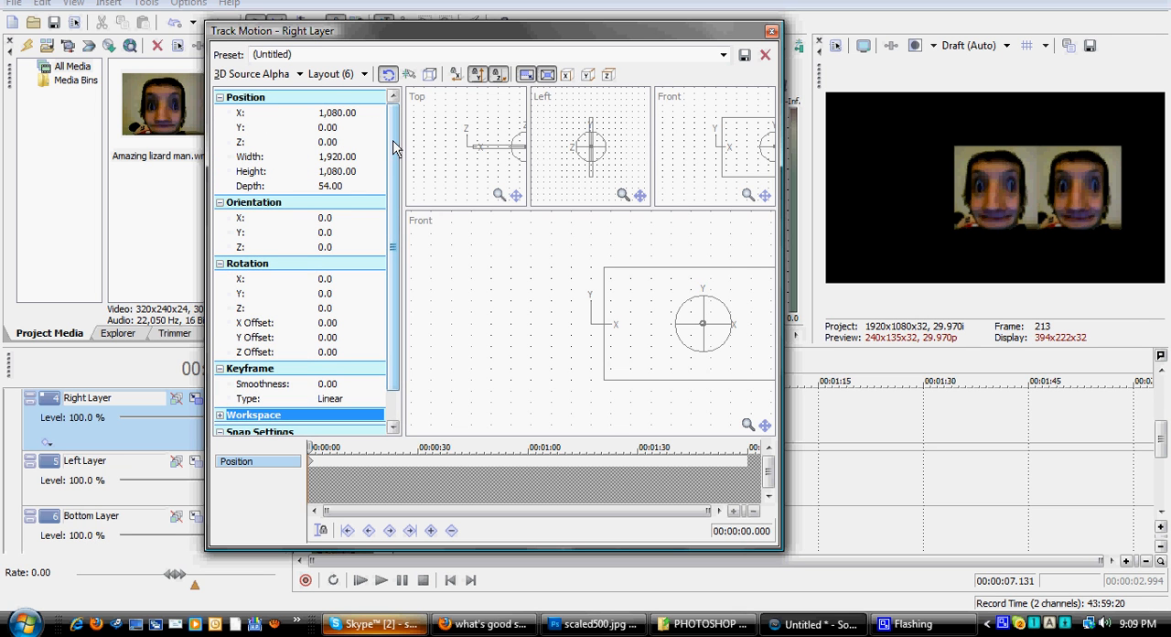
scroll(391, 147, down, 1)
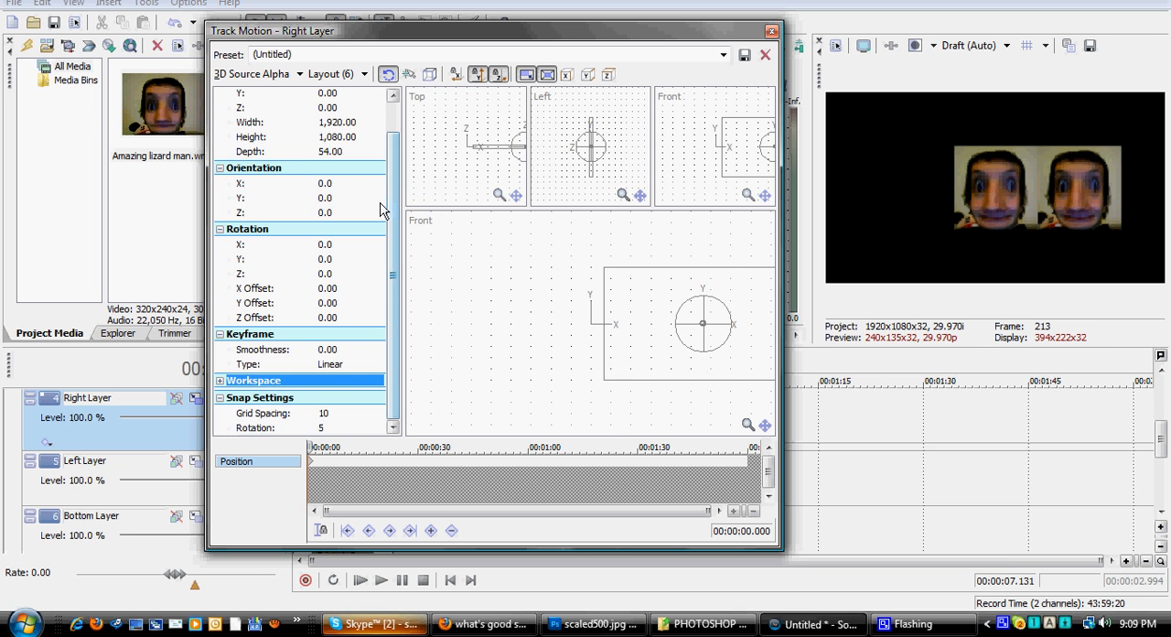
scroll(389, 163, up, 1)
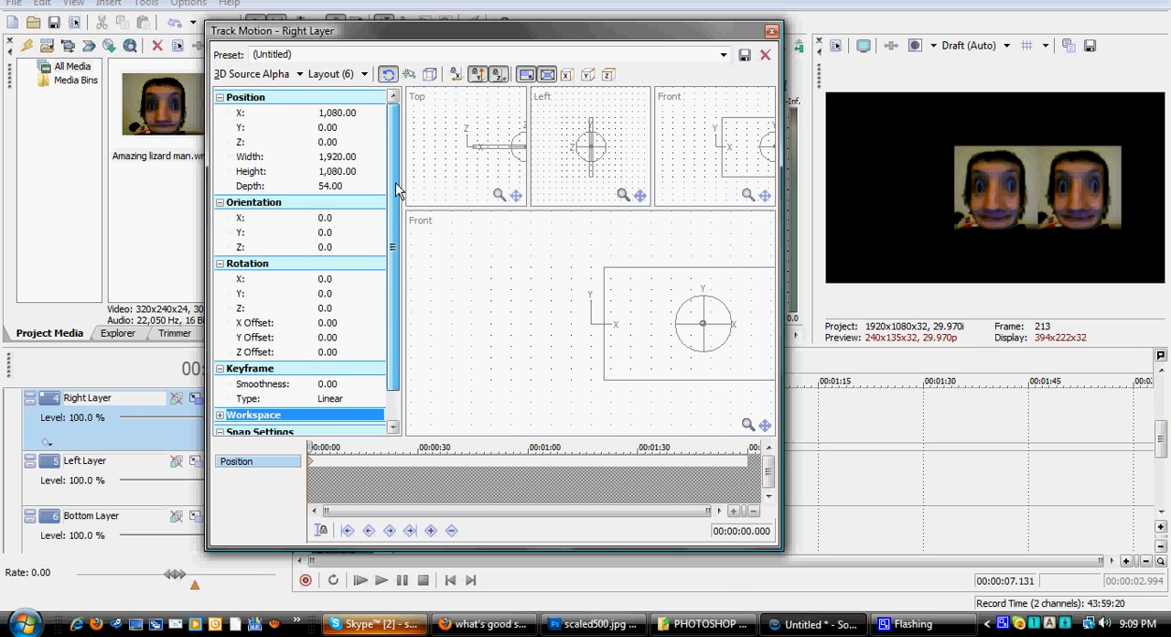
scroll(395, 188, down, 1)
scroll(382, 203, up, 1)
scroll(387, 272, down, 1)
Step: Search the computer's programs for "calculator" and open Calculator
click(24, 623)
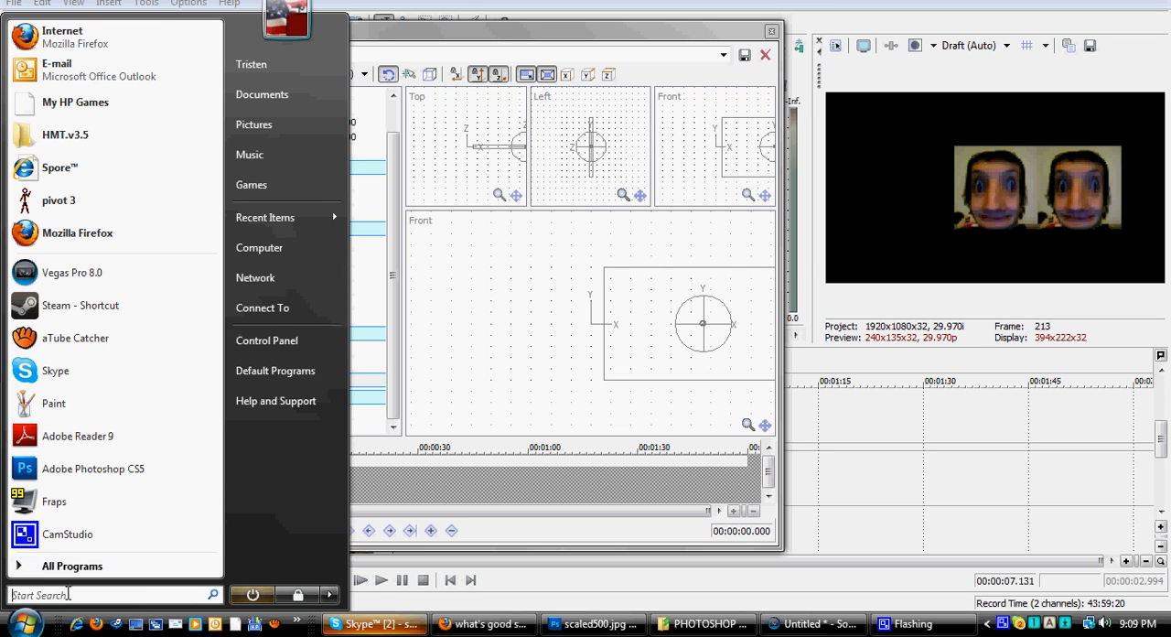
text(cl)
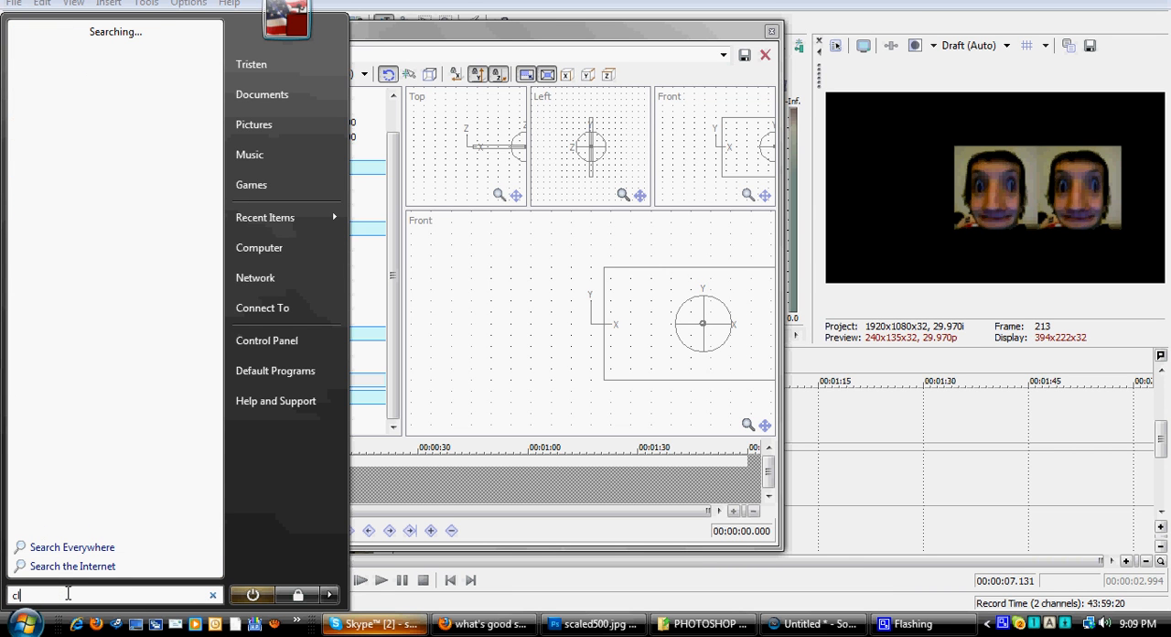
text(alculator)
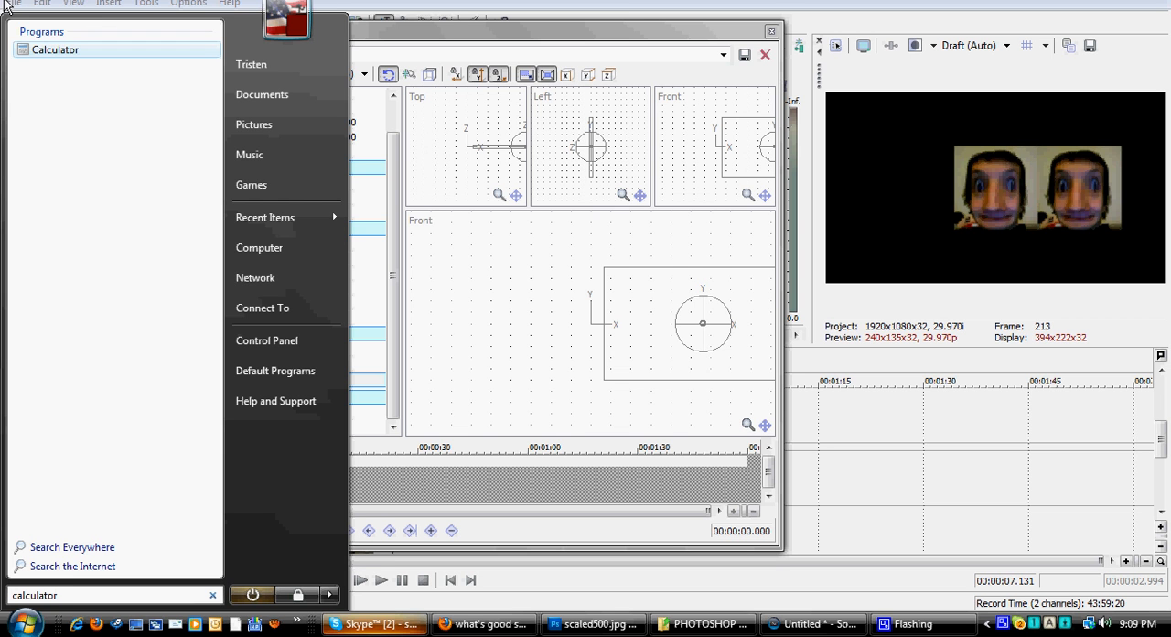
click(56, 50)
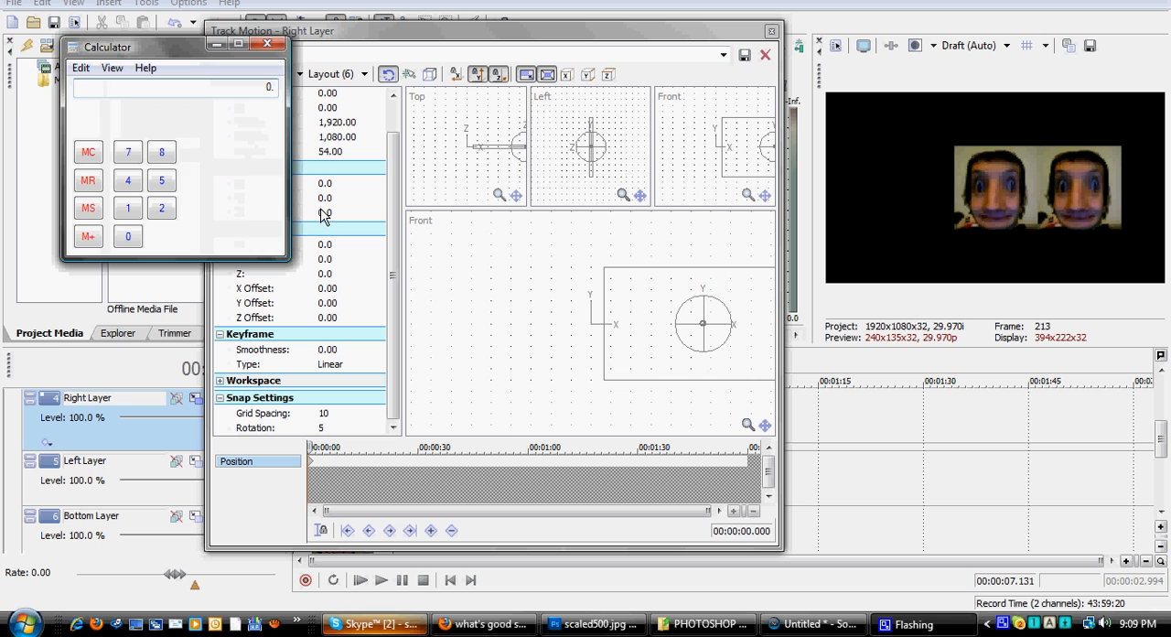
Step: Calculate 1080 divided by 2 to get the rotation offset and close Calculator
click(128, 208)
click(128, 236)
click(162, 152)
click(128, 236)
click(228, 151)
click(161, 208)
click(261, 236)
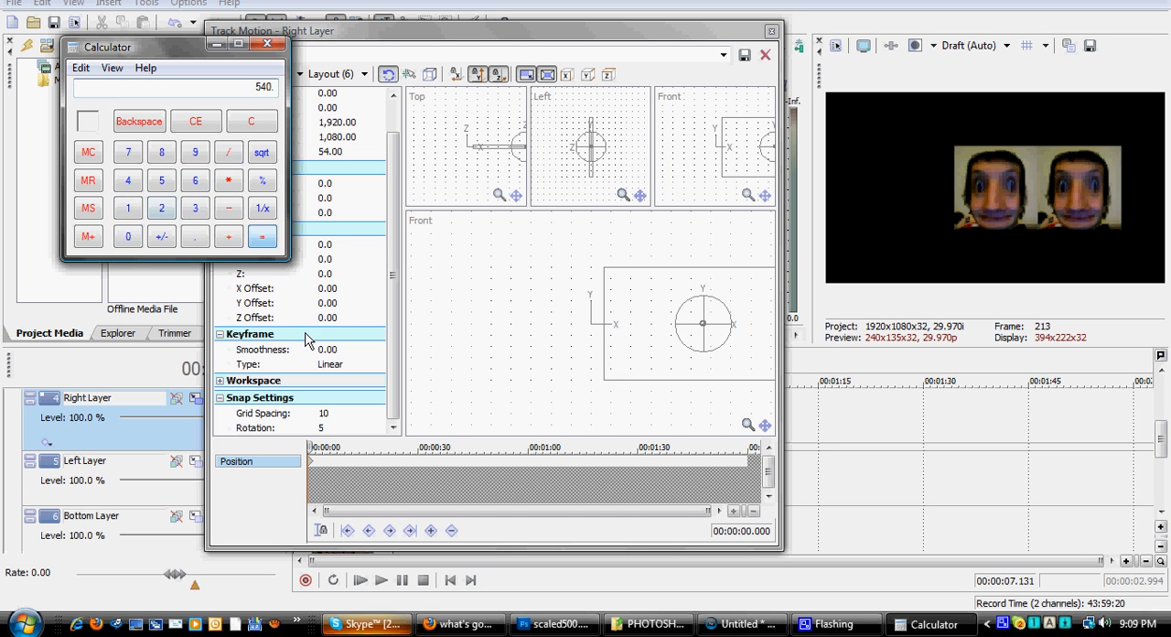
click(268, 43)
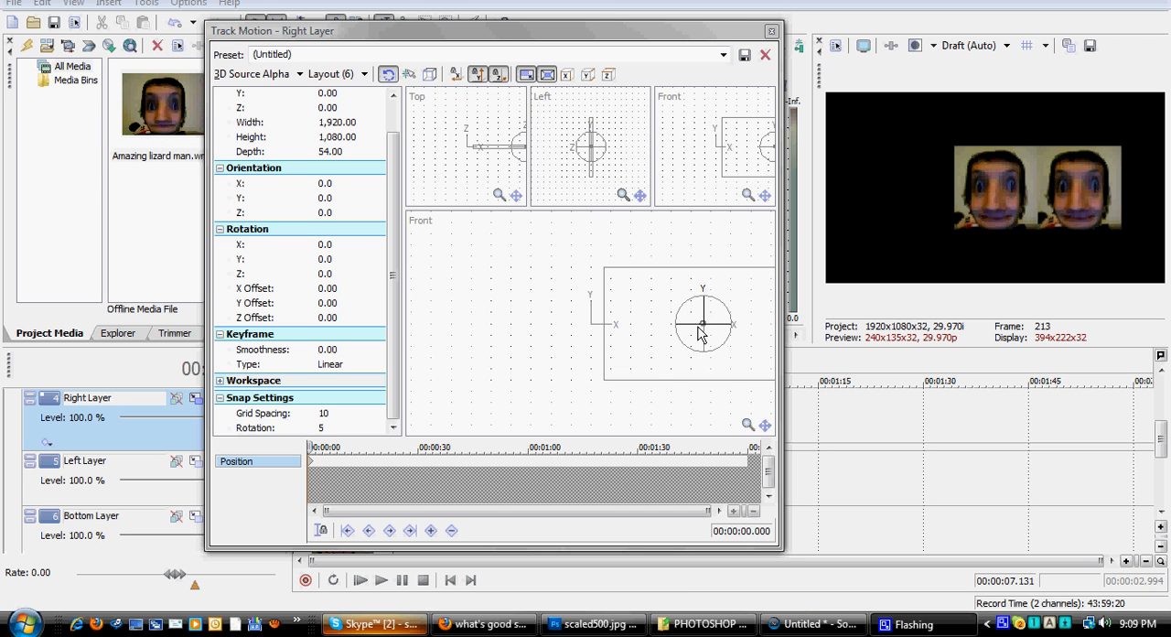
Step: Move the Right Layer's rotation centre to its inner edge by setting the rotation X offset to -540
drag(693, 330, 661, 325)
click(277, 291)
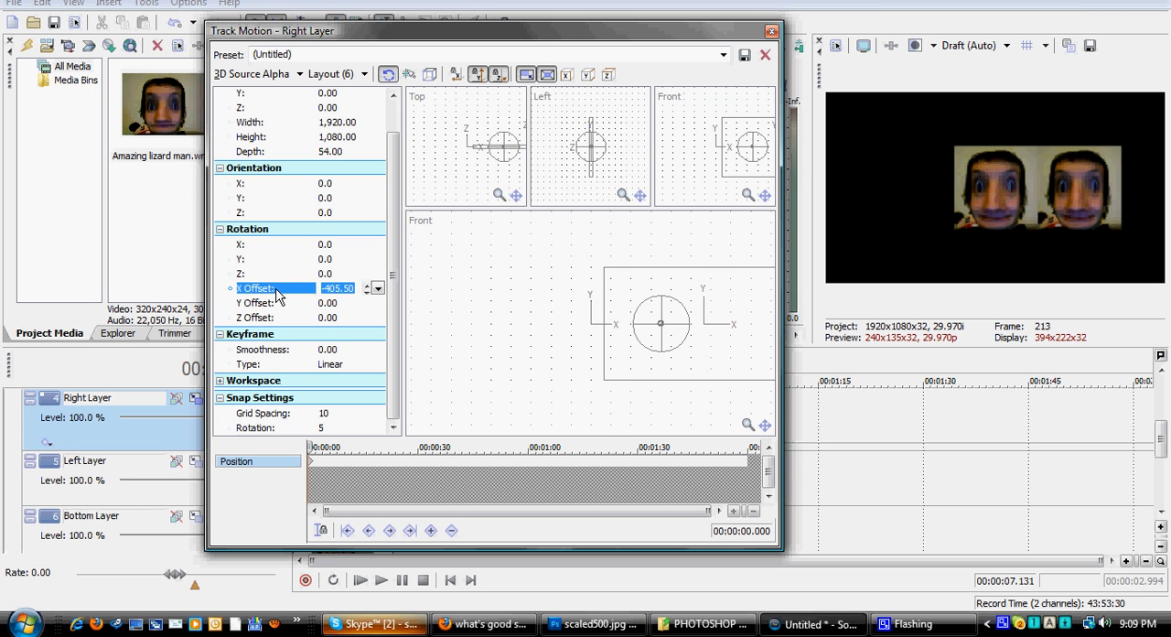
text(-540)
key(Return)
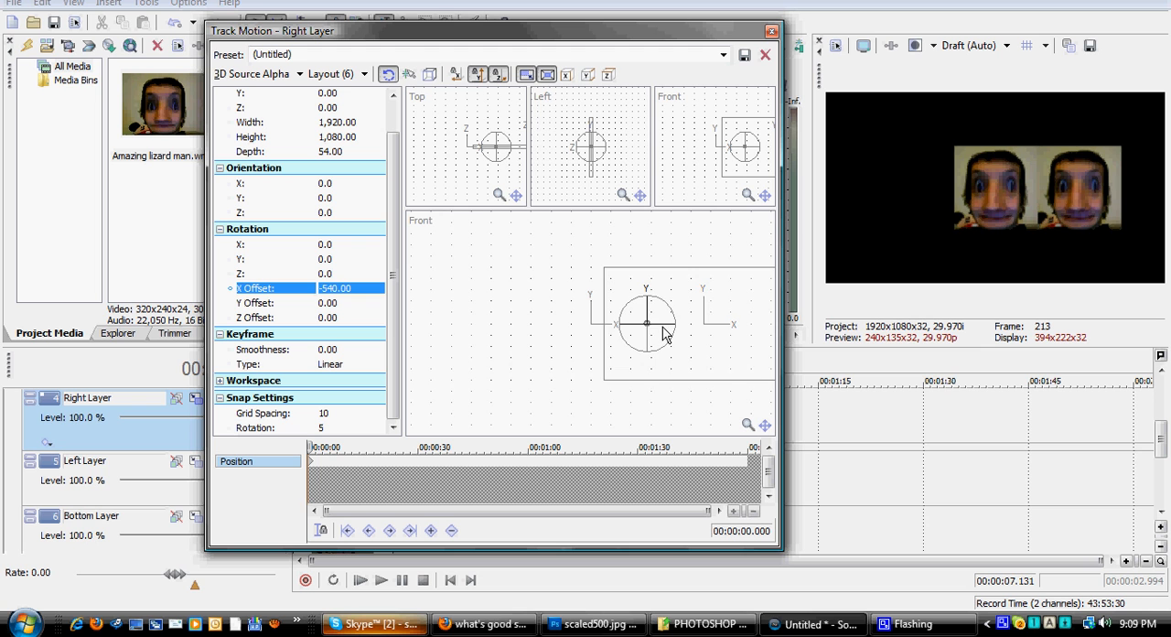
Step: Try turning the Right Layer about its offset pivot and restore the rotation X offset to -540
mouse_move(665, 334)
mouse_down()
mouse_move(629, 333)
mouse_move(690, 329)
mouse_move(645, 335)
mouse_up()
key(ctrl+z)
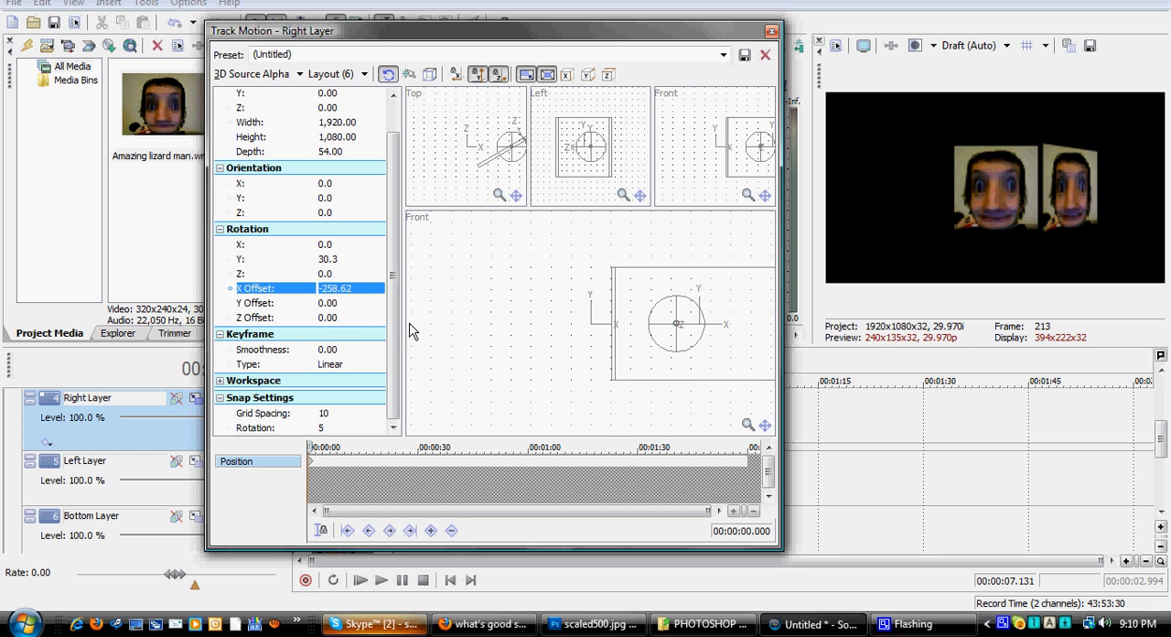
click(333, 293)
text(-540)
key(Return)
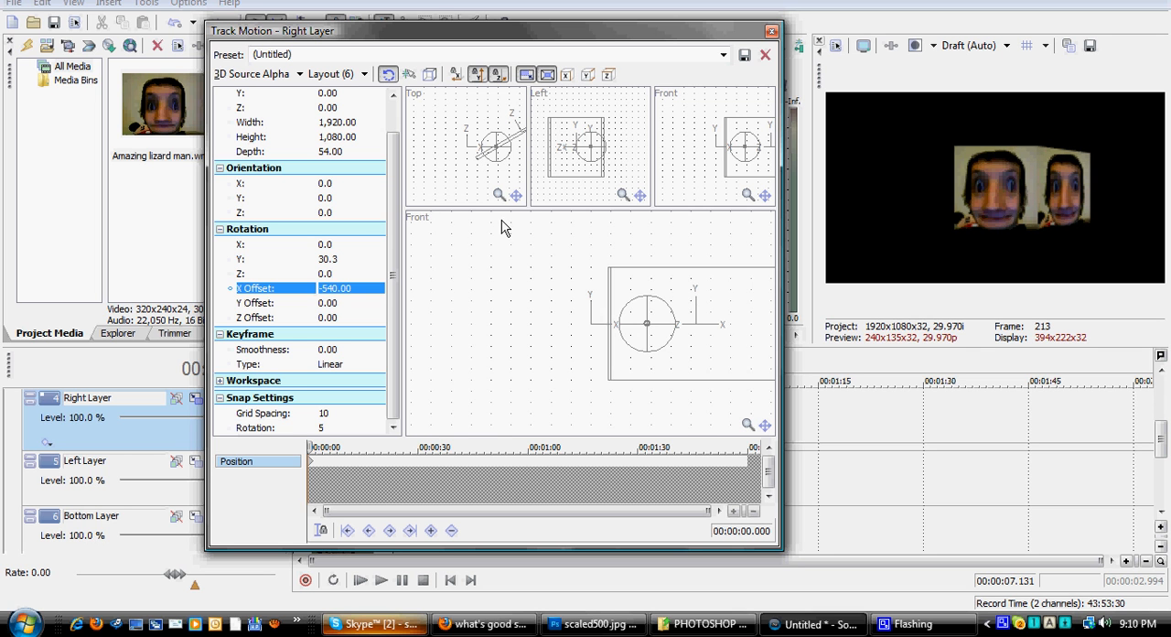
Step: Set the Right Layer's Y rotation to -90 degrees and close its track motion settings
drag(663, 334, 634, 329)
click(329, 260)
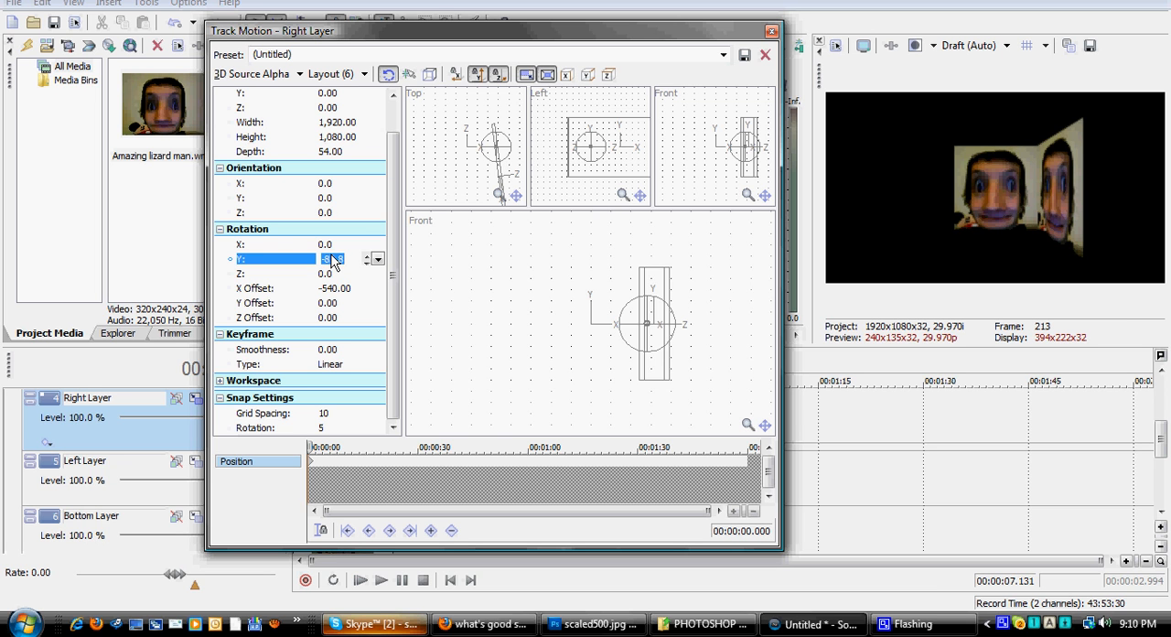
text(-90)
key(Return)
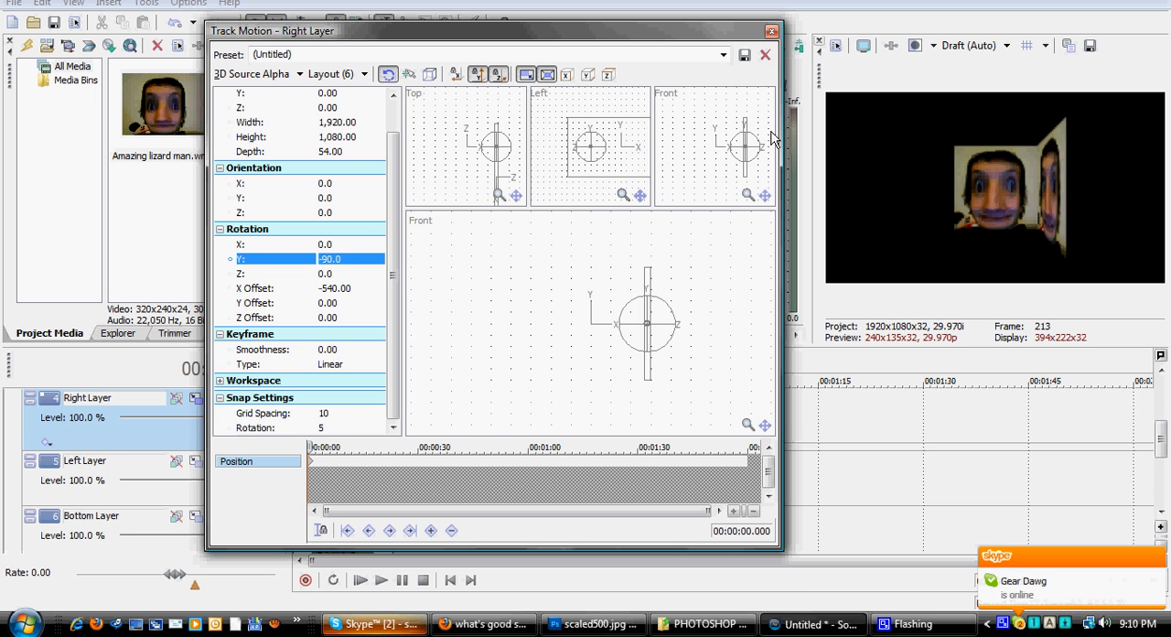
click(771, 31)
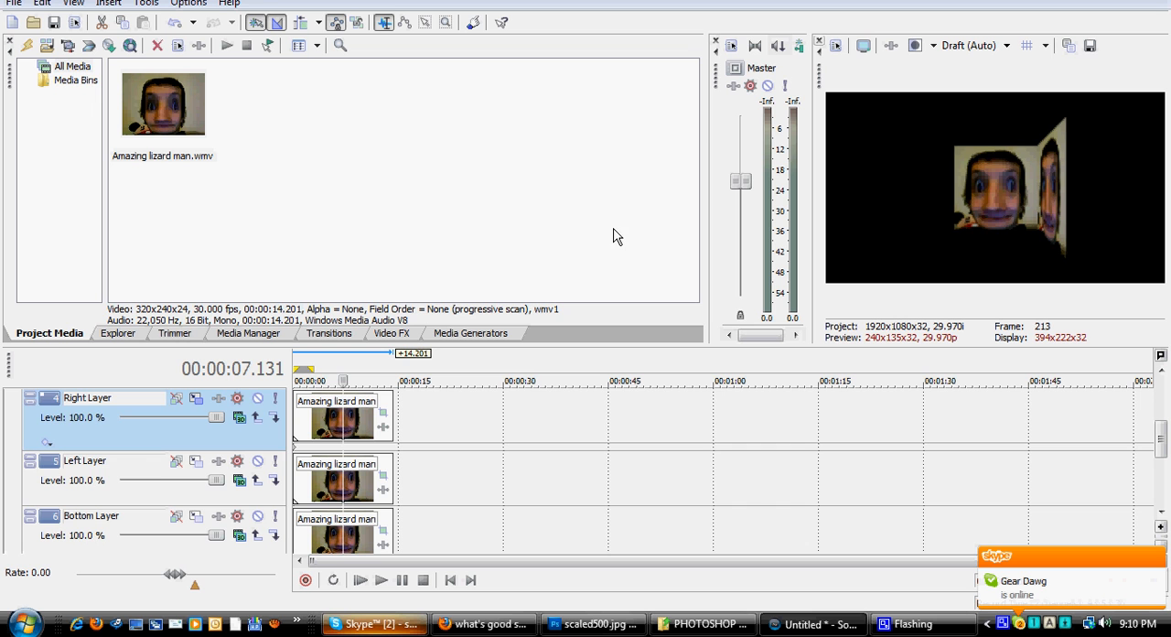
Step: Open the Left Layer's track motion and set its X position to -1,080
click(156, 473)
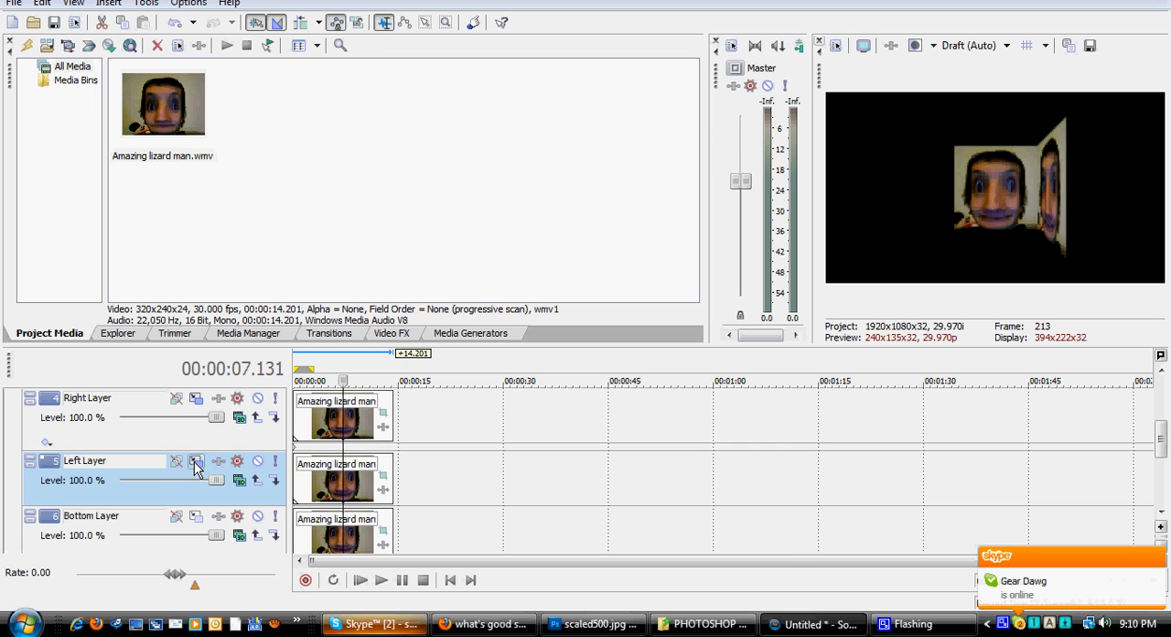
click(196, 460)
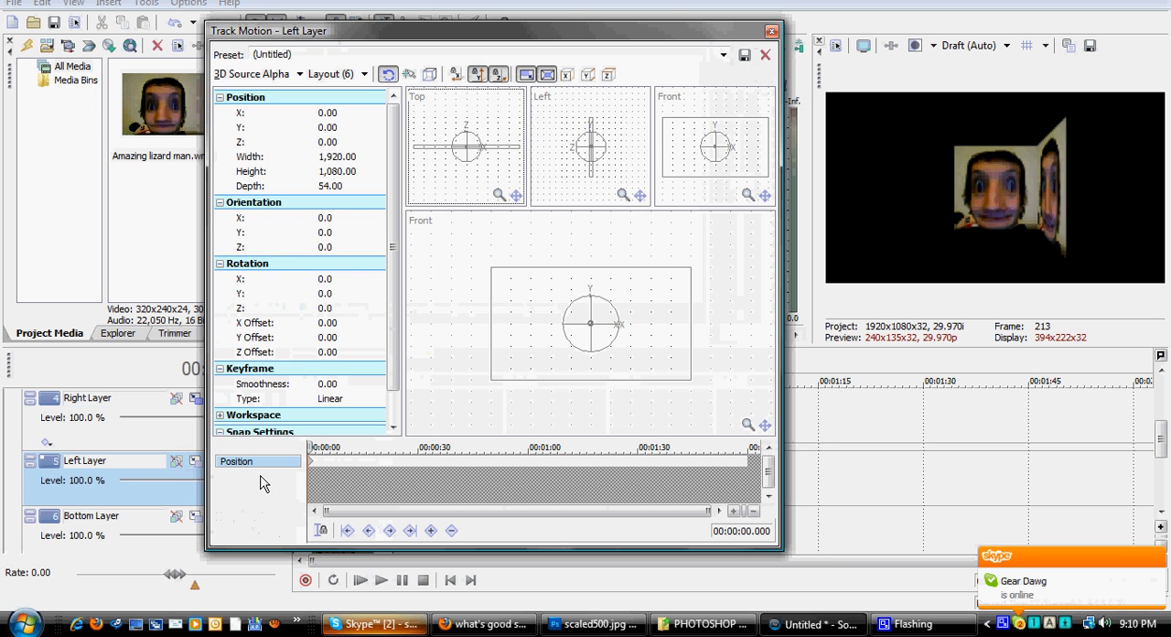
click(329, 114)
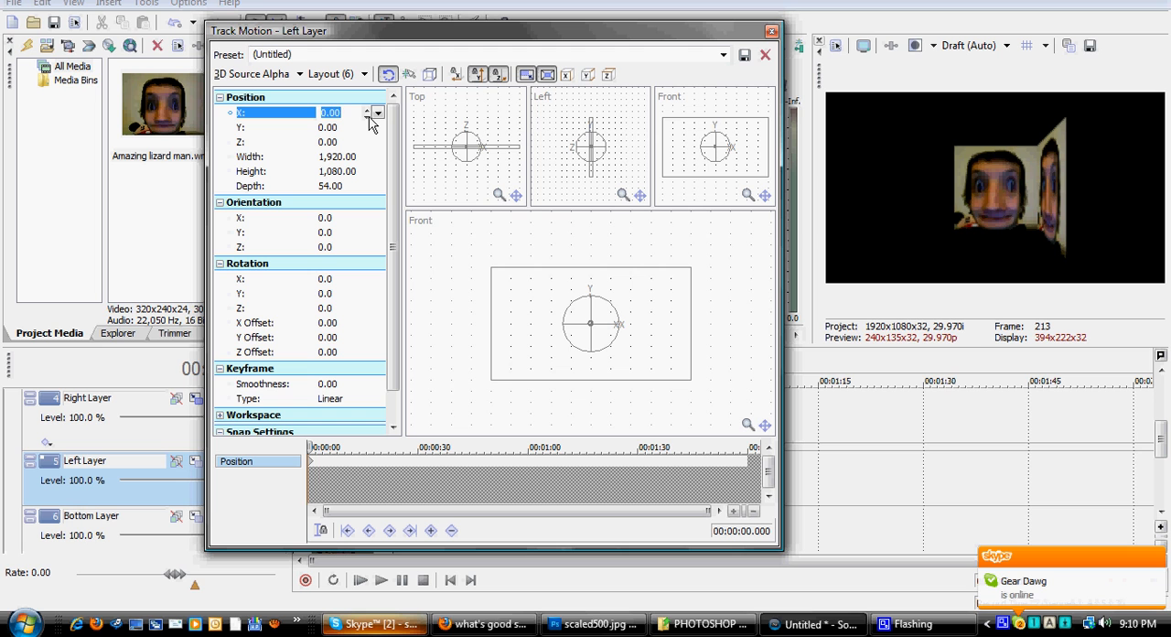
text(-180)
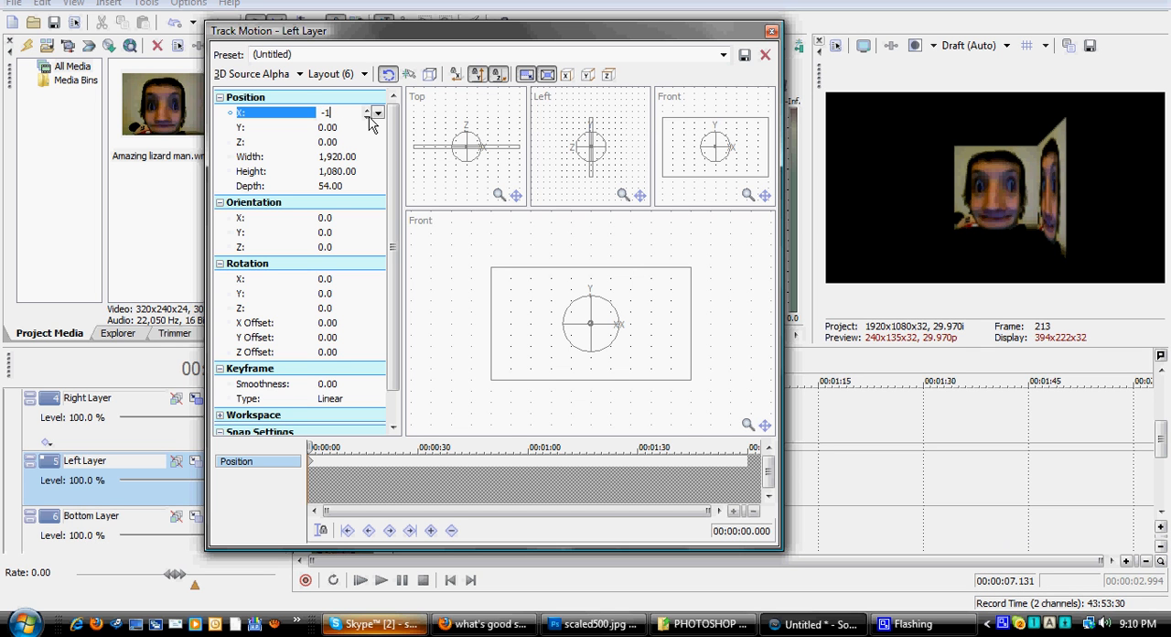
key(Return)
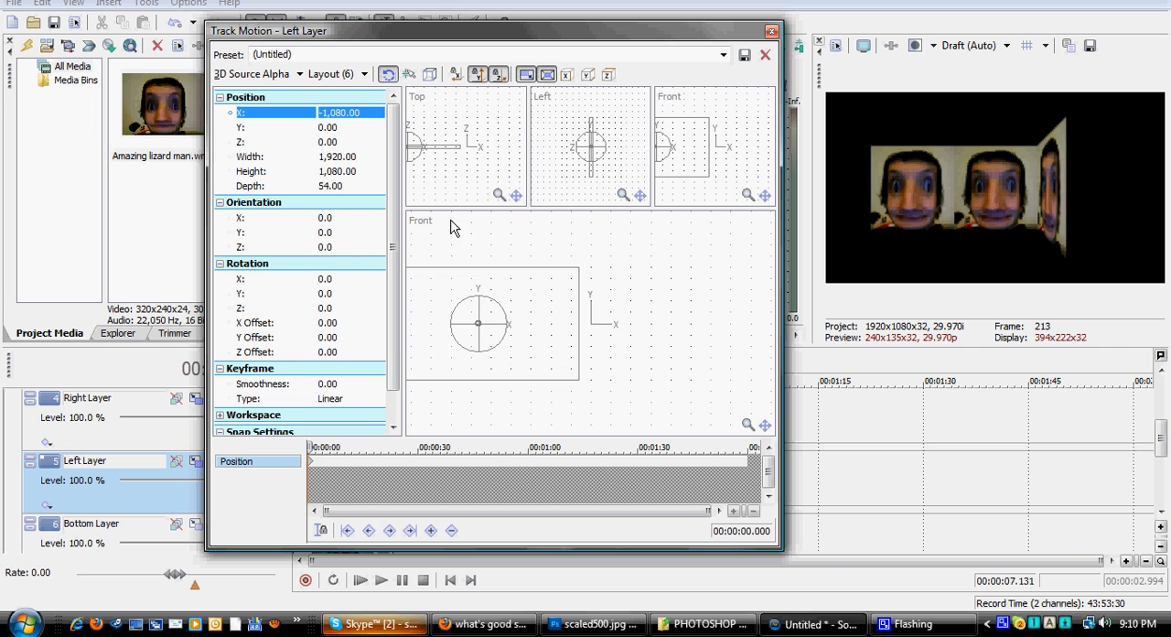
Step: Set the Left Layer's rotation X offset to 540 and its Y rotation to 90 degrees, and close its track motion settings
click(328, 325)
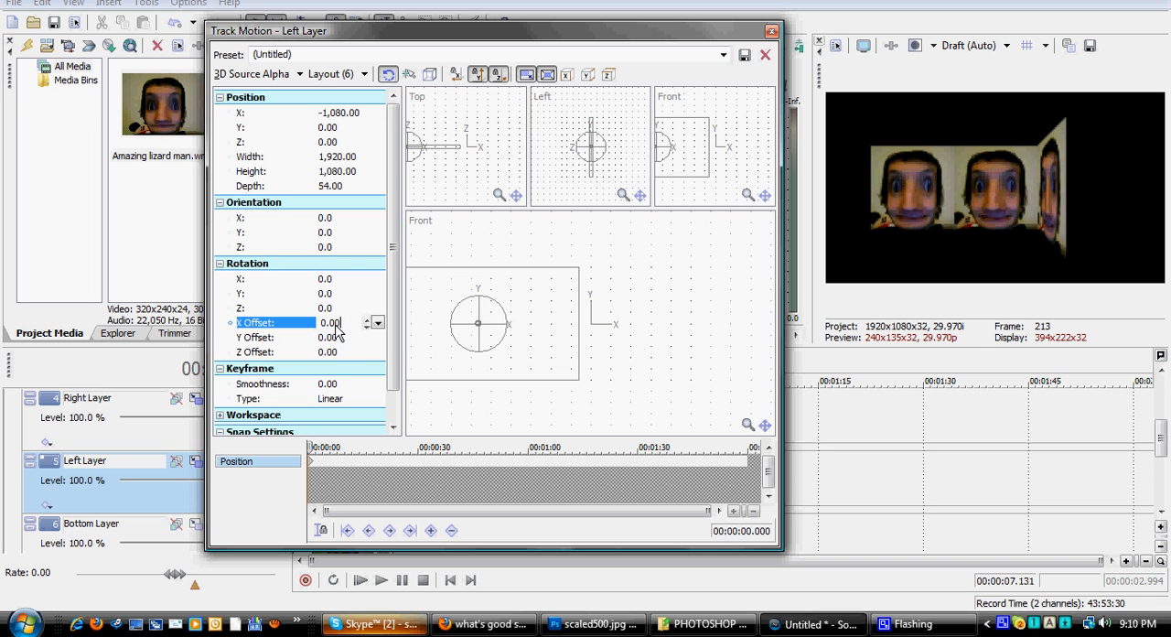
text(540)
key(Return)
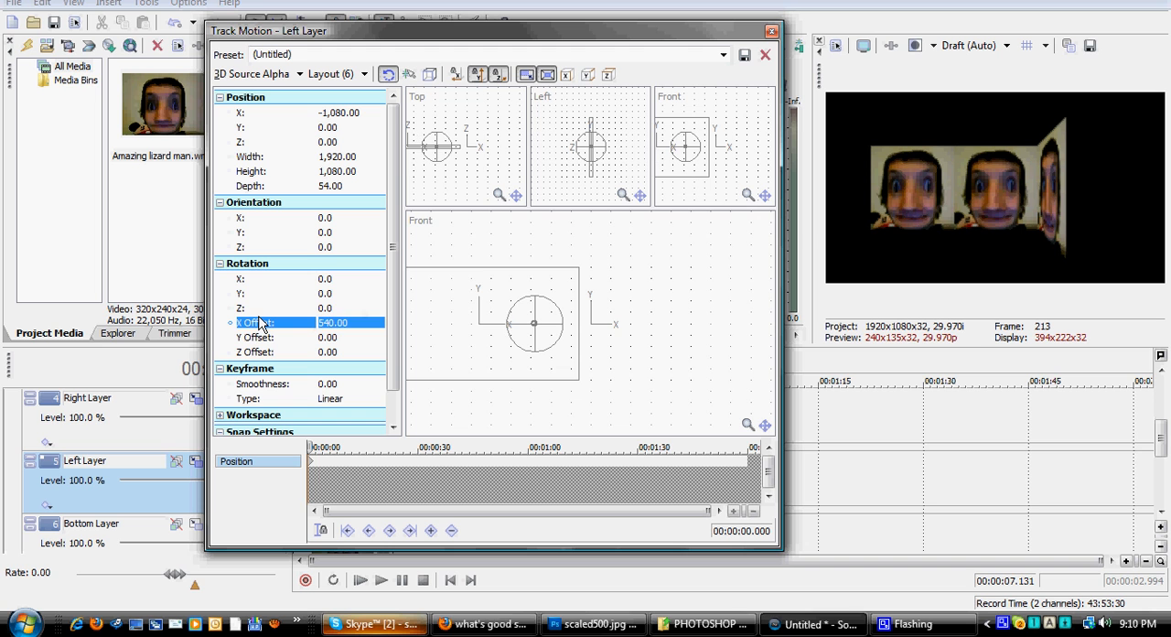
click(334, 295)
text(90)
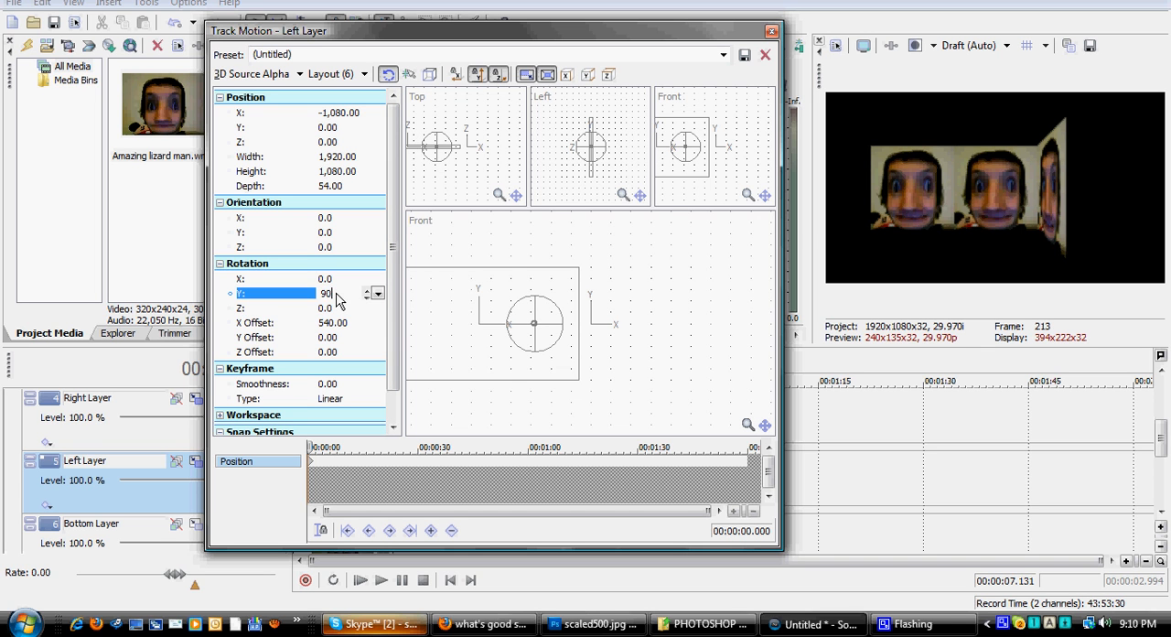
key(Return)
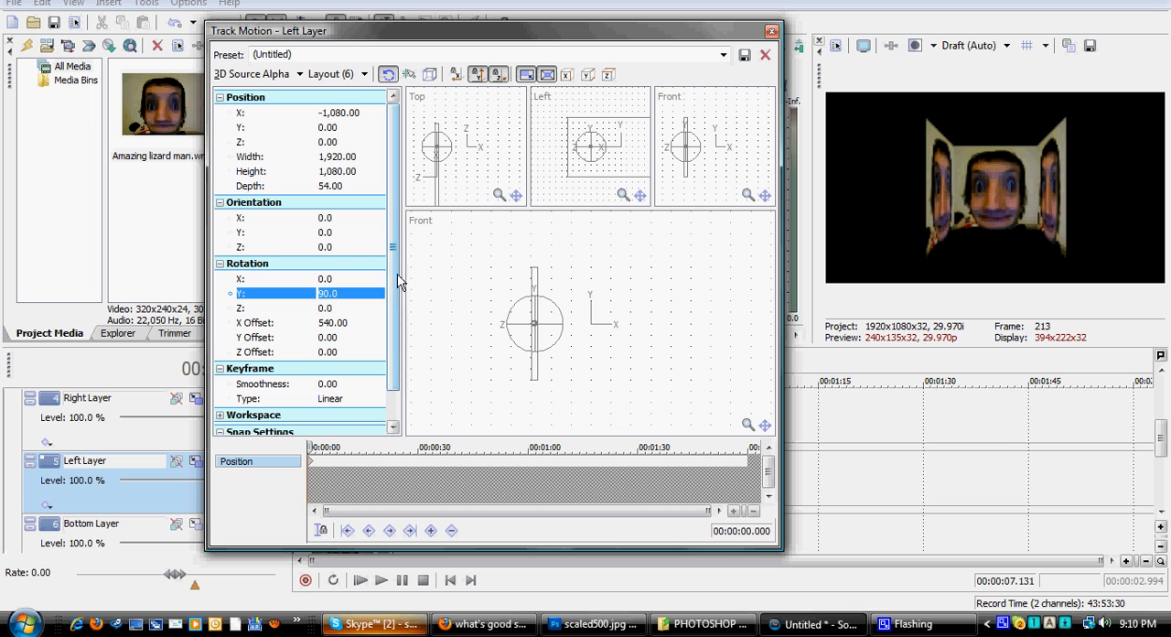
mouse_move(392, 256)
mouse_down()
mouse_move(381, 295)
mouse_move(393, 249)
mouse_up()
click(772, 32)
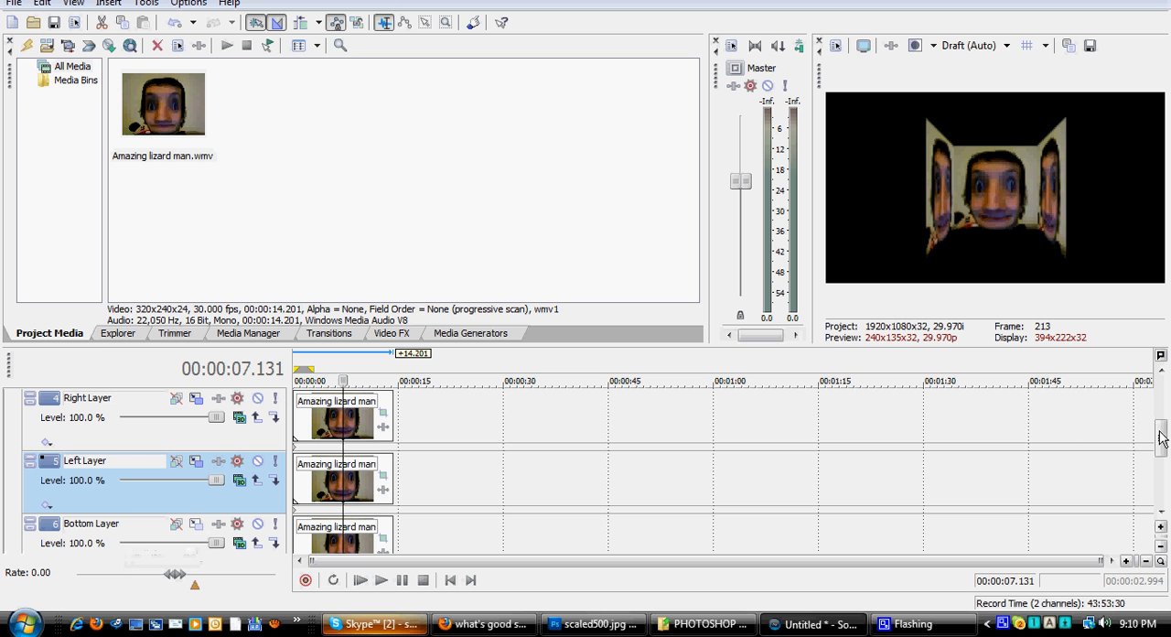
drag(1162, 445, 1162, 457)
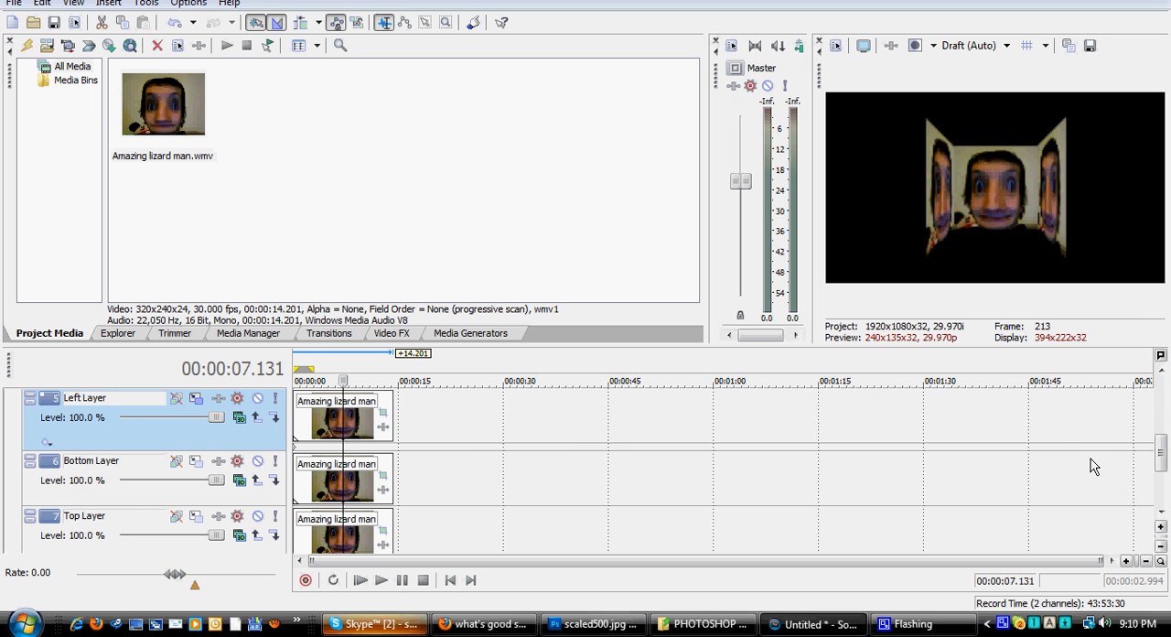
Step: Open the Bottom Layer's track motion and set its Y position to -1,080
click(196, 460)
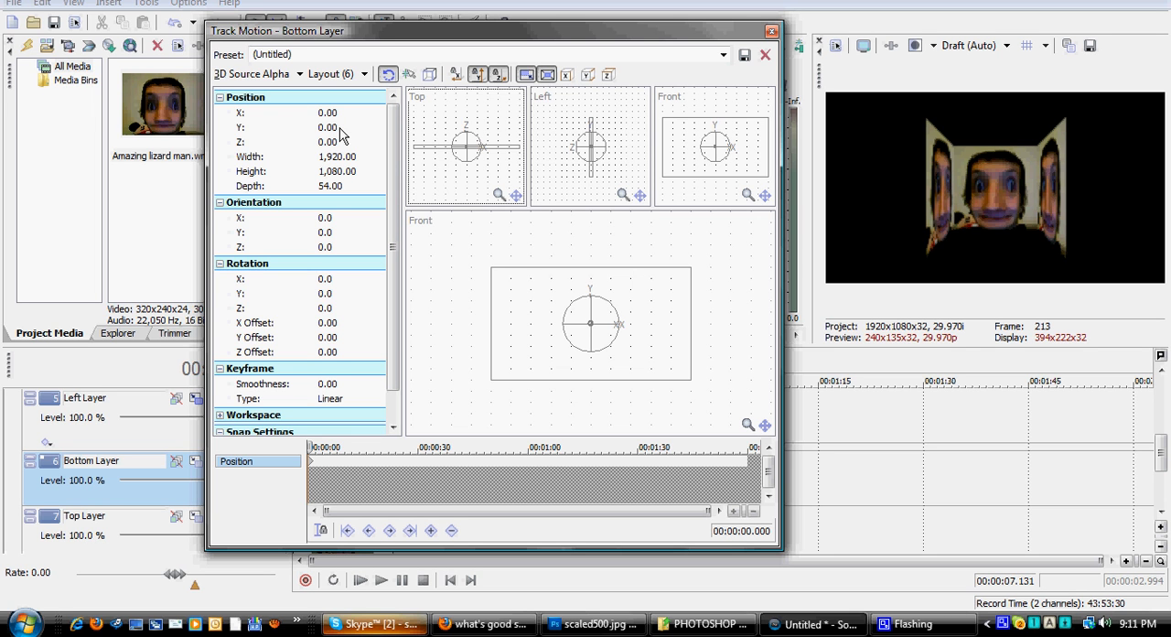
click(301, 129)
click(297, 114)
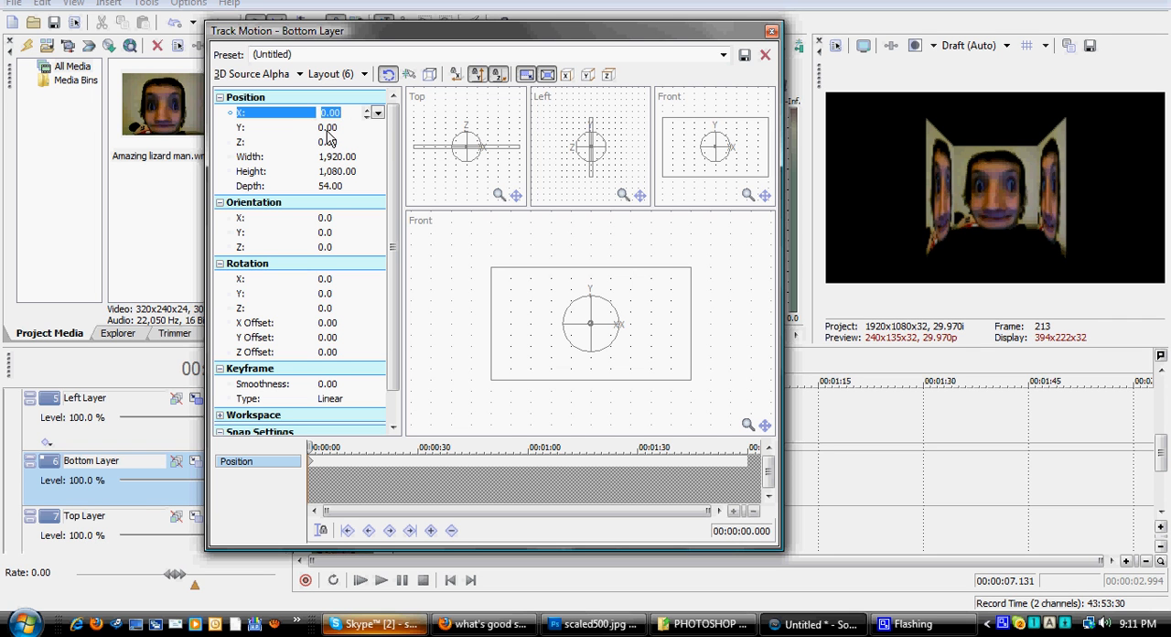
click(338, 129)
click(337, 139)
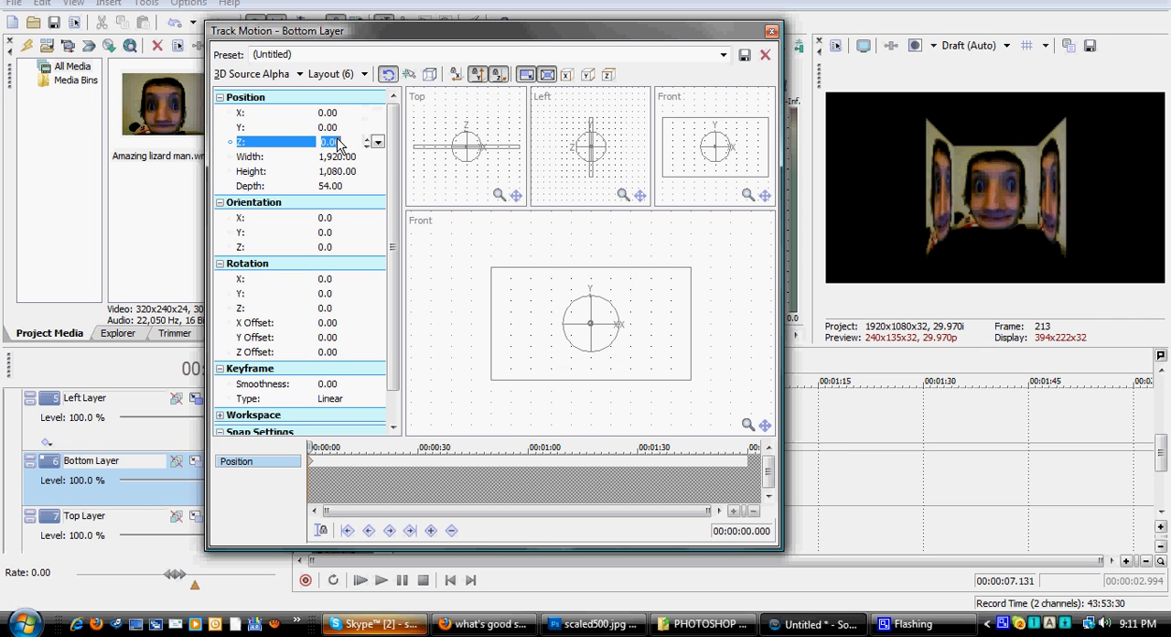
click(343, 112)
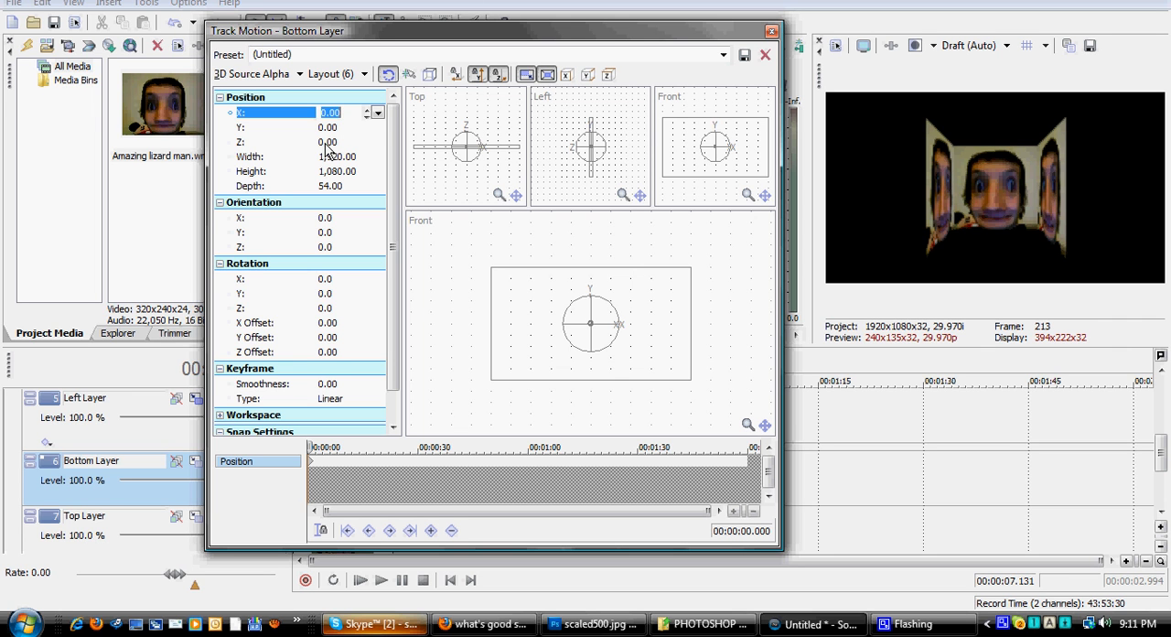
click(342, 129)
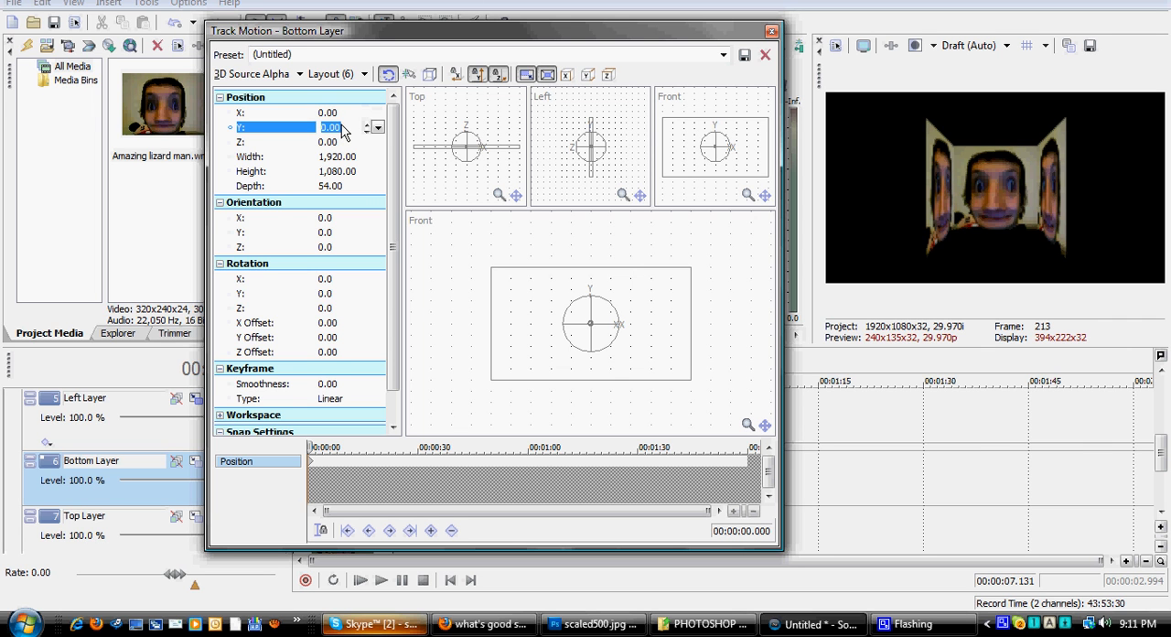
text(1,080)
key(Return)
click(322, 129)
text(-)
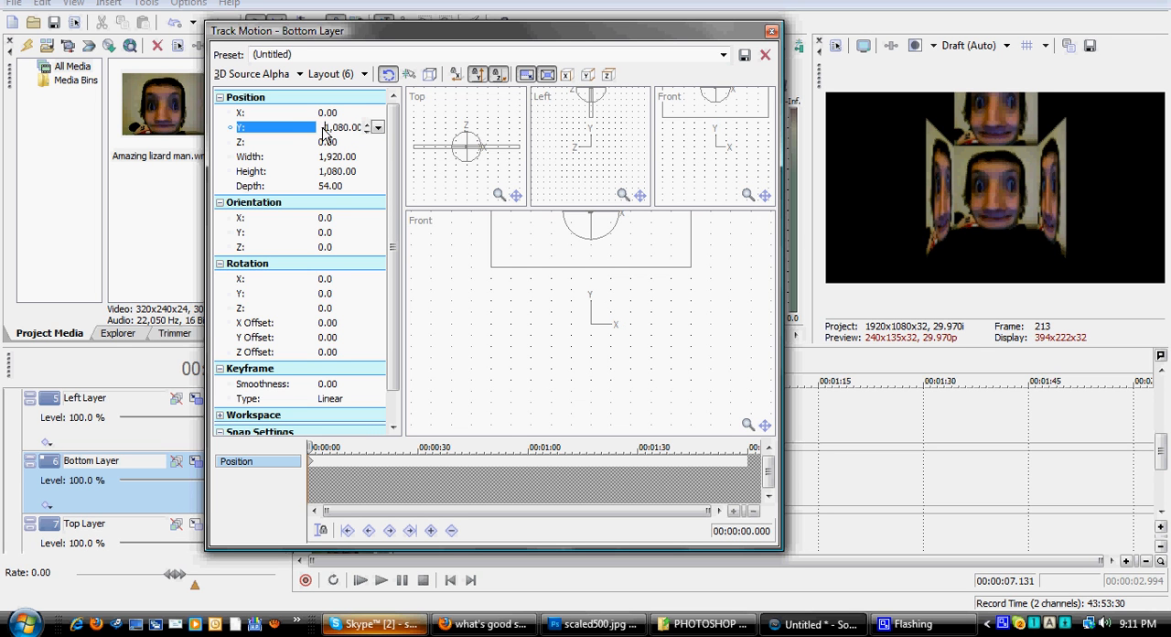
key(Return)
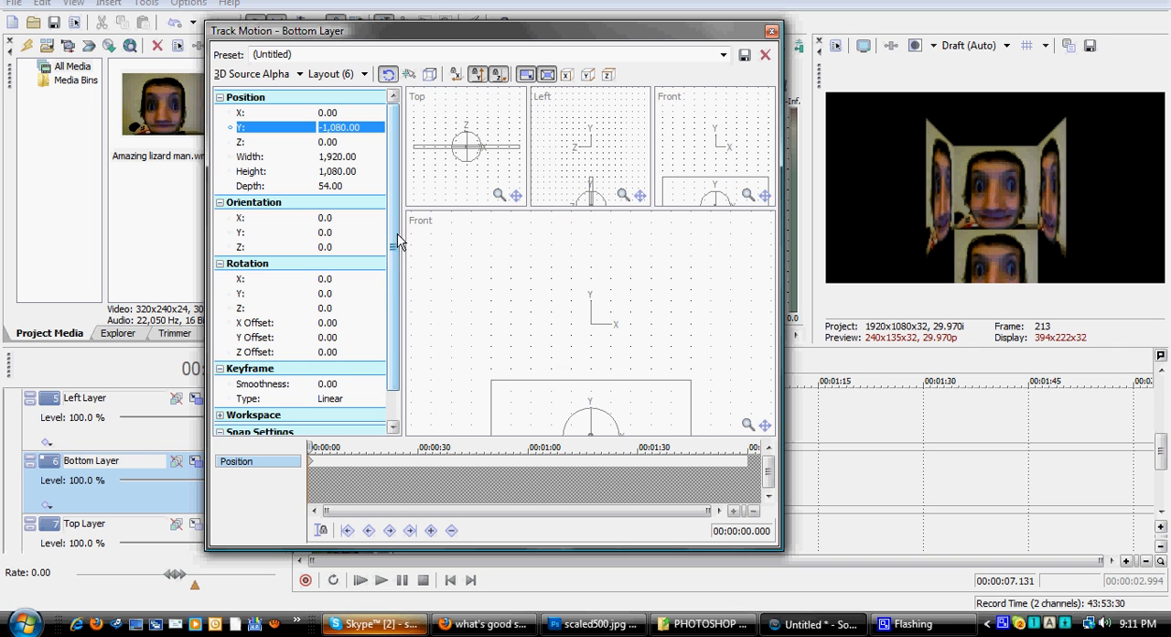
Step: Set the Bottom Layer's rotation Y offset to 540
drag(392, 237, 387, 261)
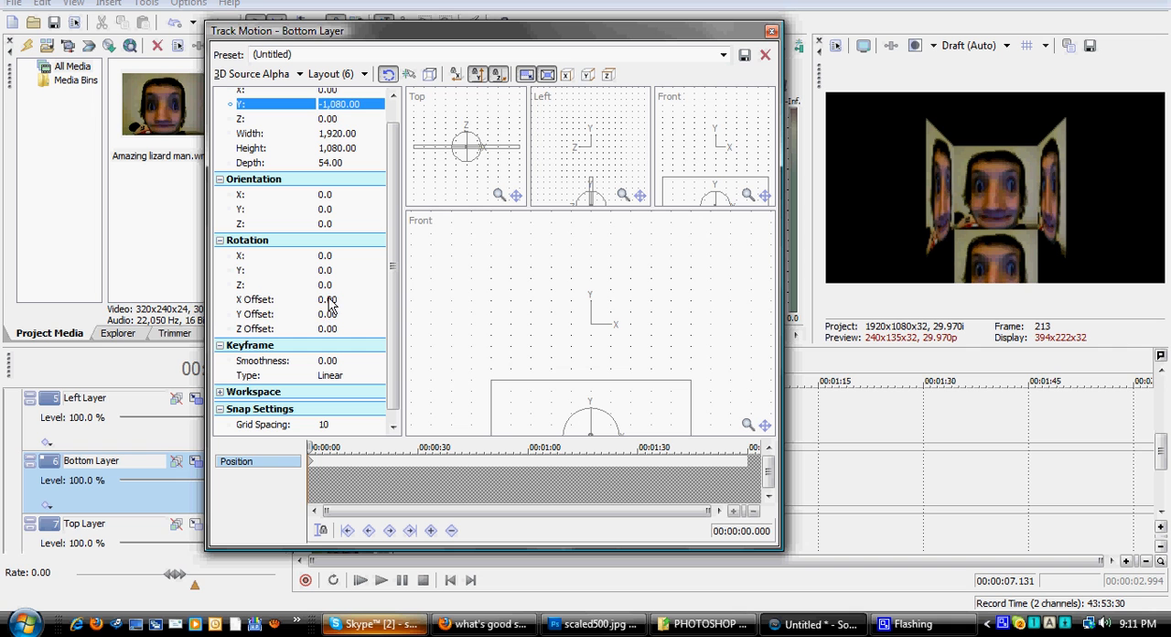
click(324, 315)
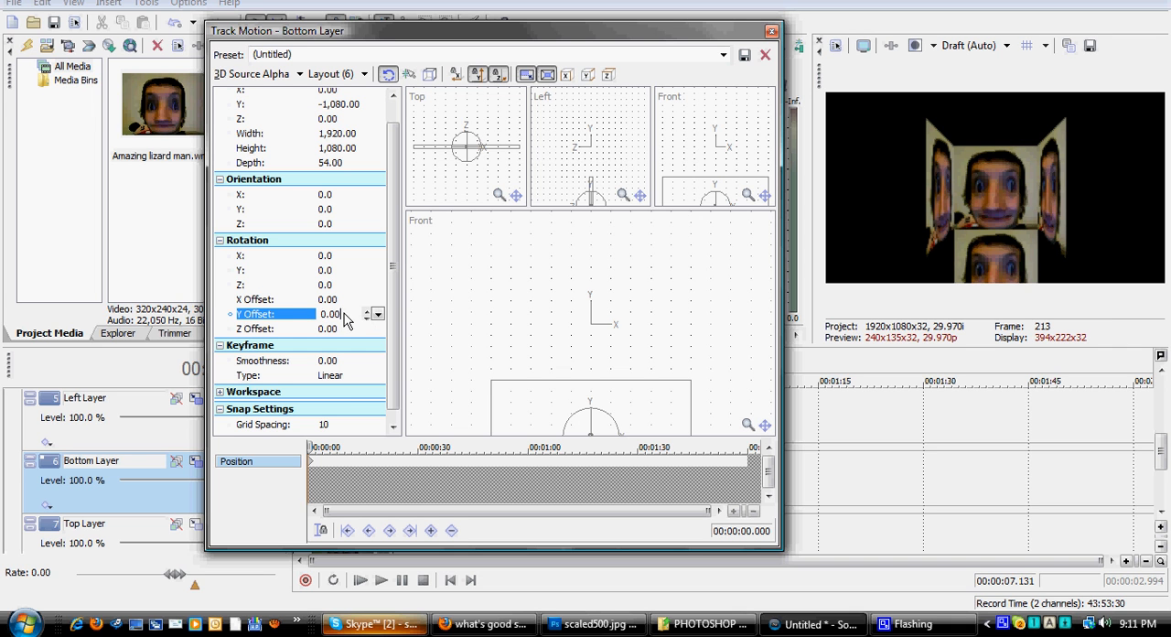
text(540)
key(Return)
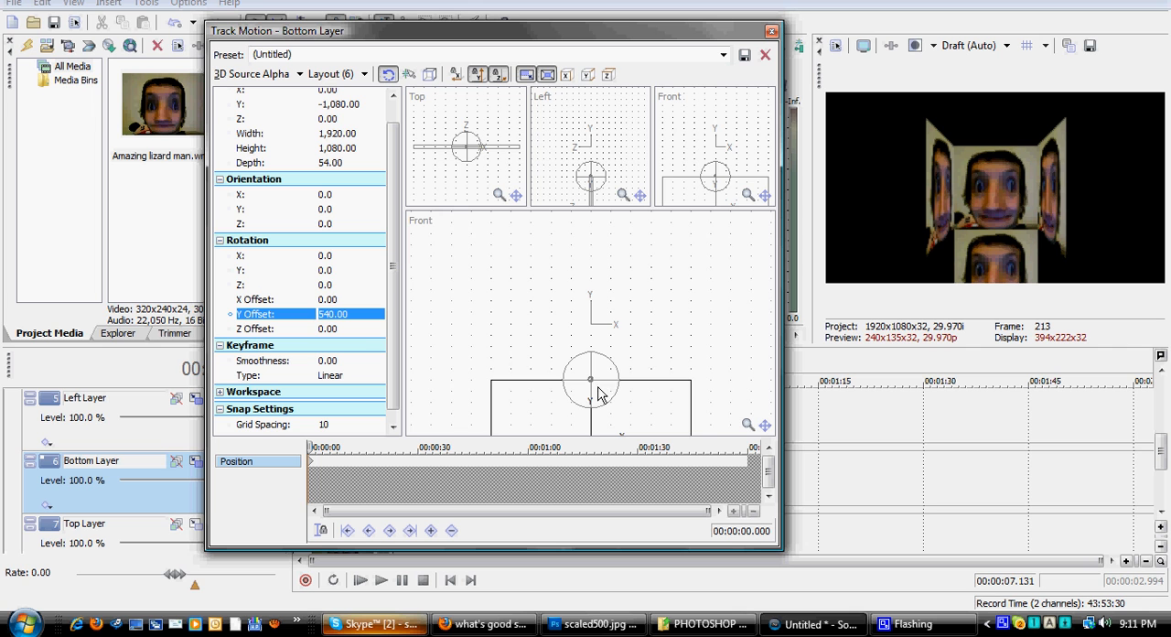
Step: Set the Bottom Layer's X rotation to -90 degrees and close its track motion settings
click(324, 260)
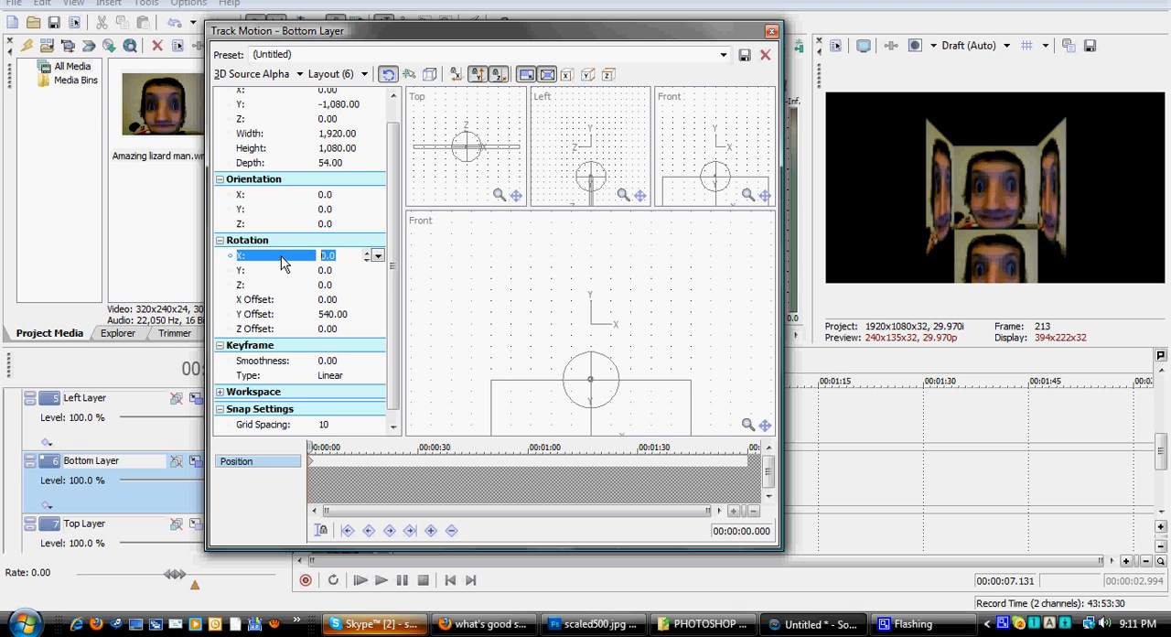
text(-90)
key(Return)
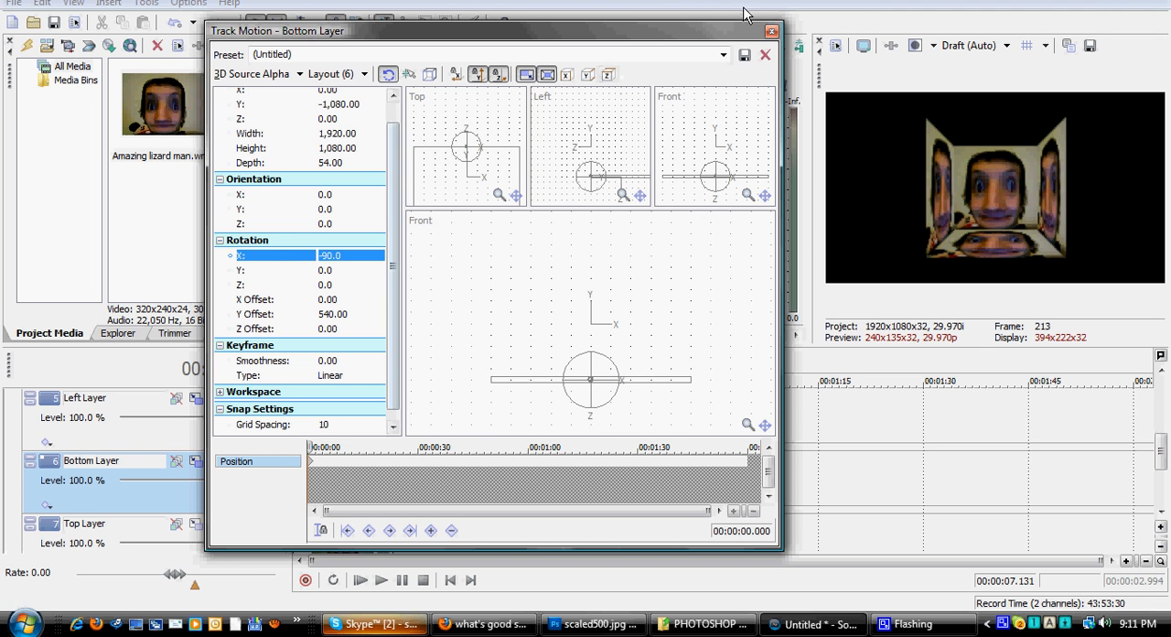
click(772, 35)
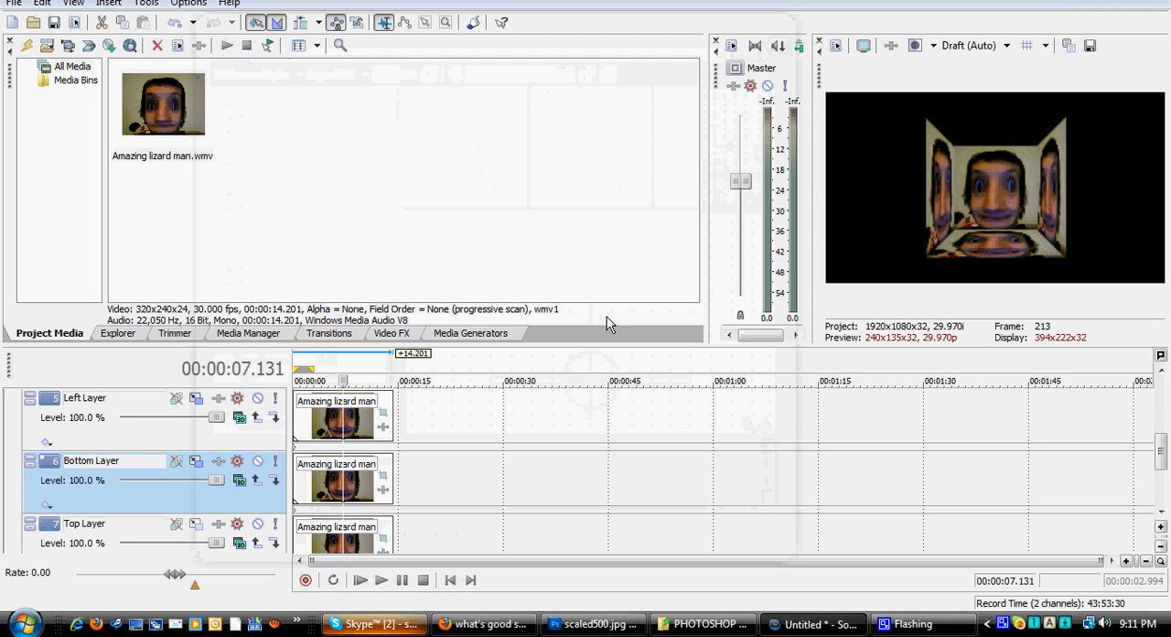
Step: Open the Top Layer's track motion and set its Y position to 1,080
click(197, 527)
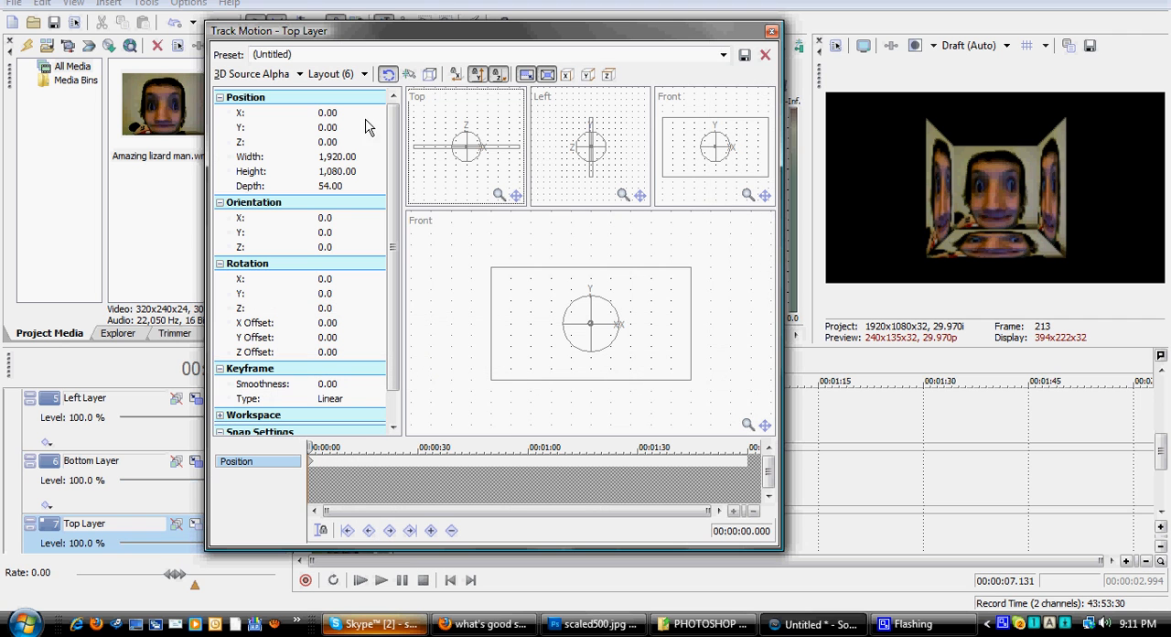
click(336, 113)
text(1)
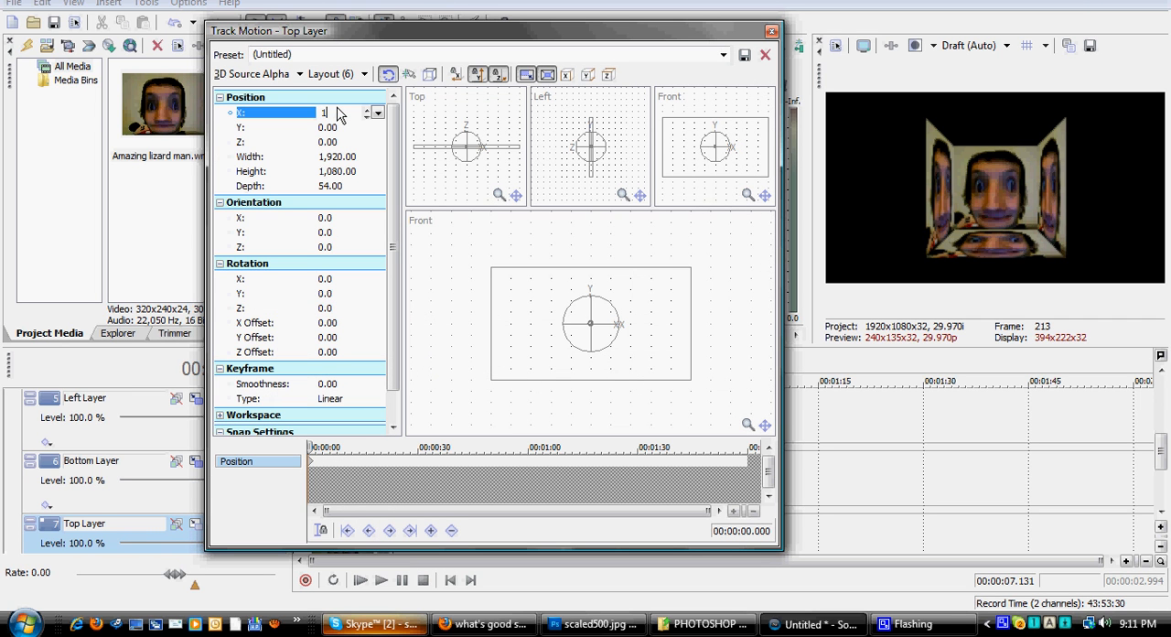
click(348, 128)
text(1,)
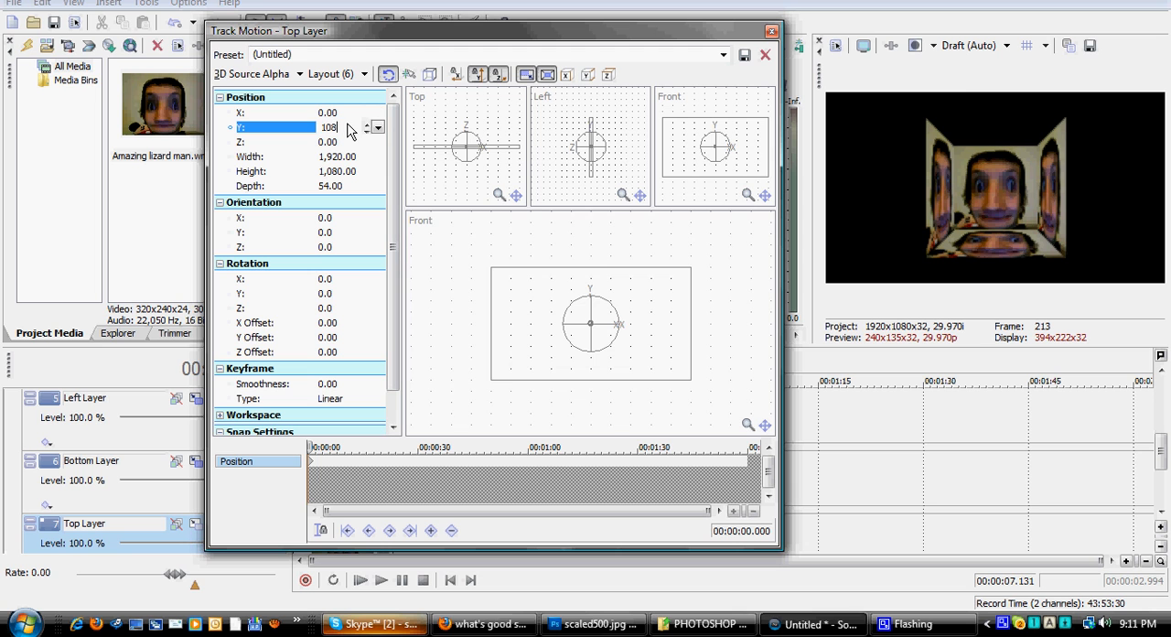
text(080)
key(Return)
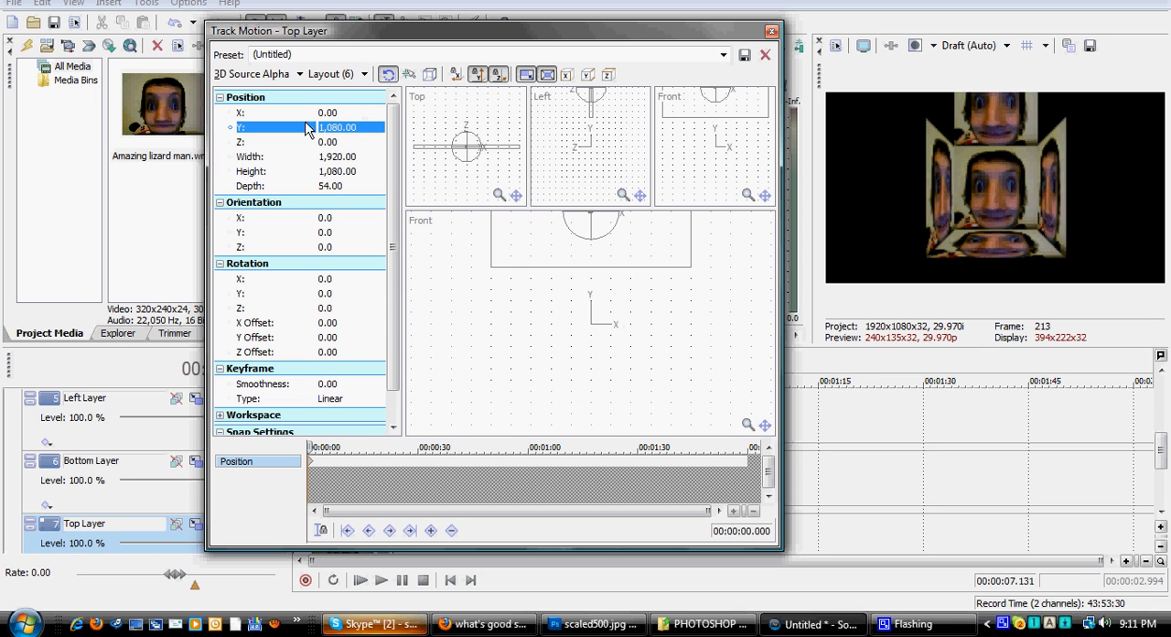
click(327, 295)
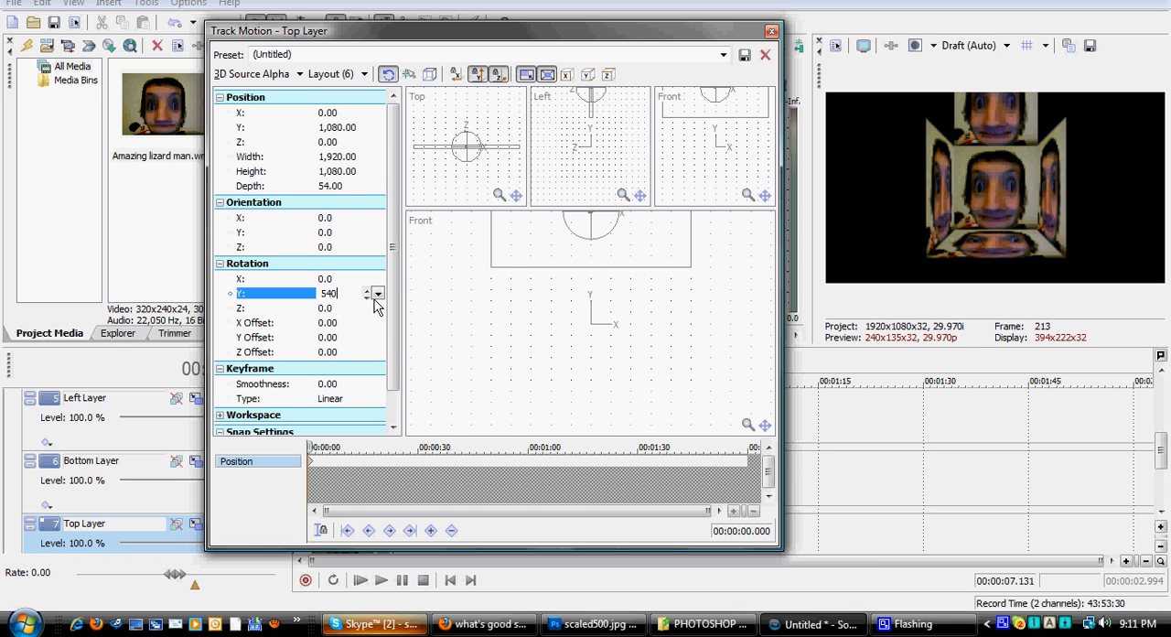
text(540)
key(Return)
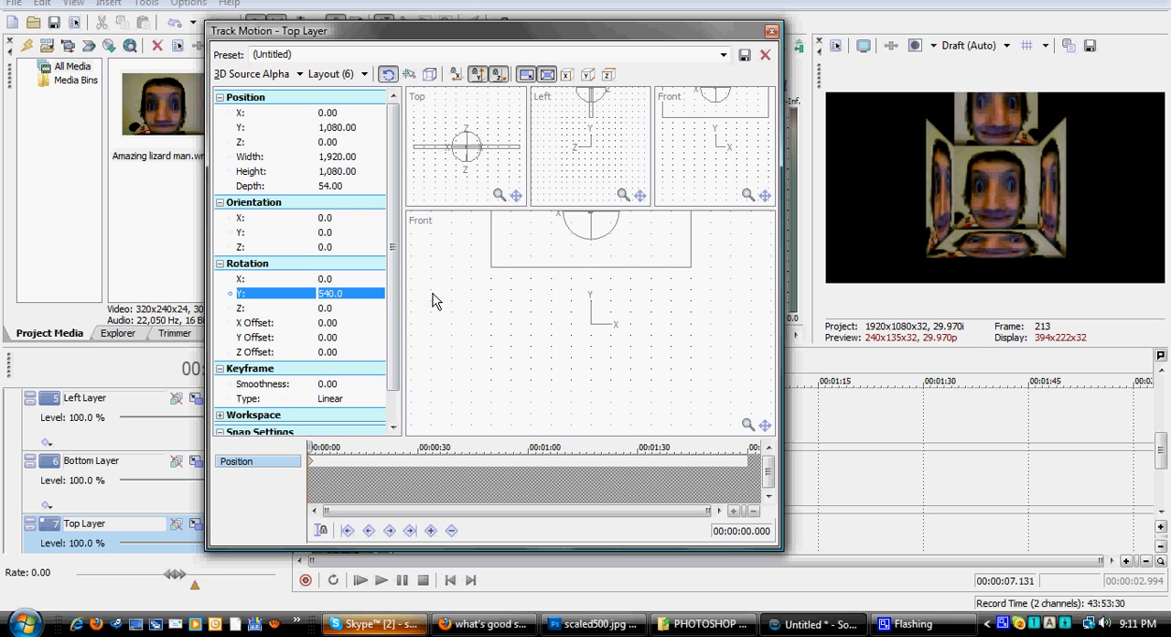
click(321, 295)
click(321, 294)
drag(347, 293, 293, 298)
key(BackSpace)
key(Tab)
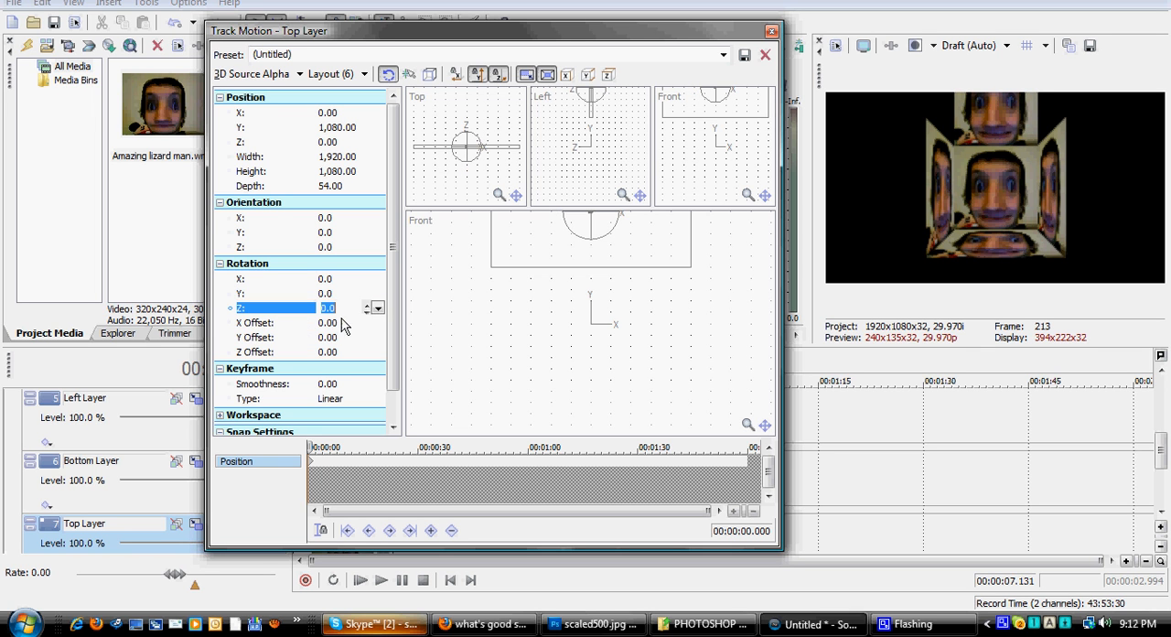
Step: Set the Top Layer's rotation Y offset to -540
click(332, 323)
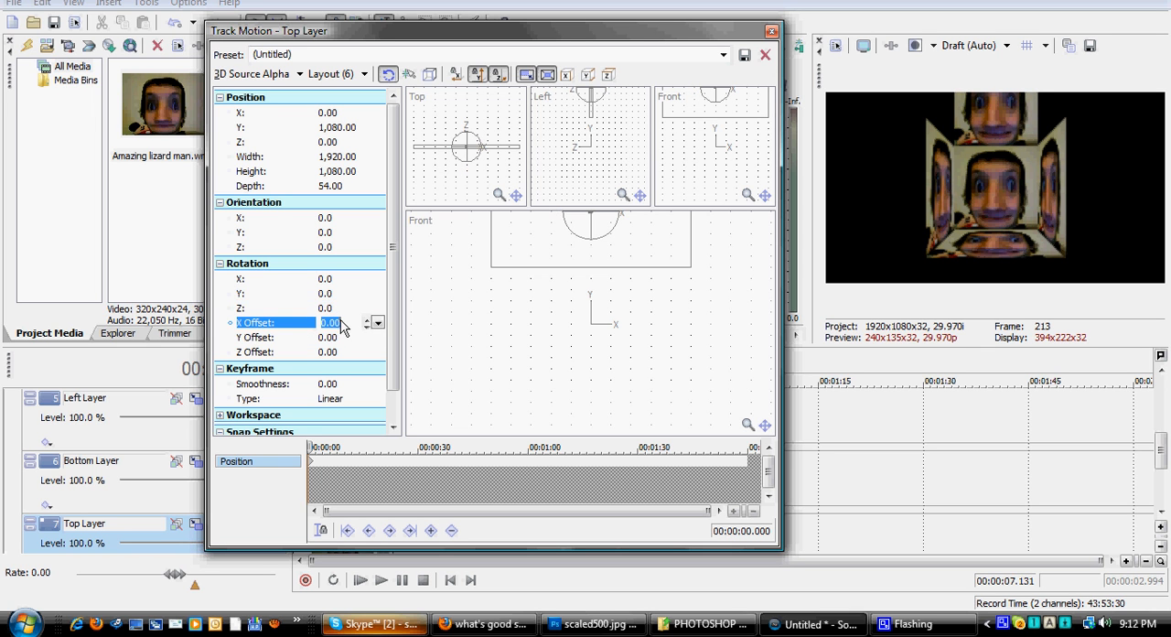
text(54)
click(337, 339)
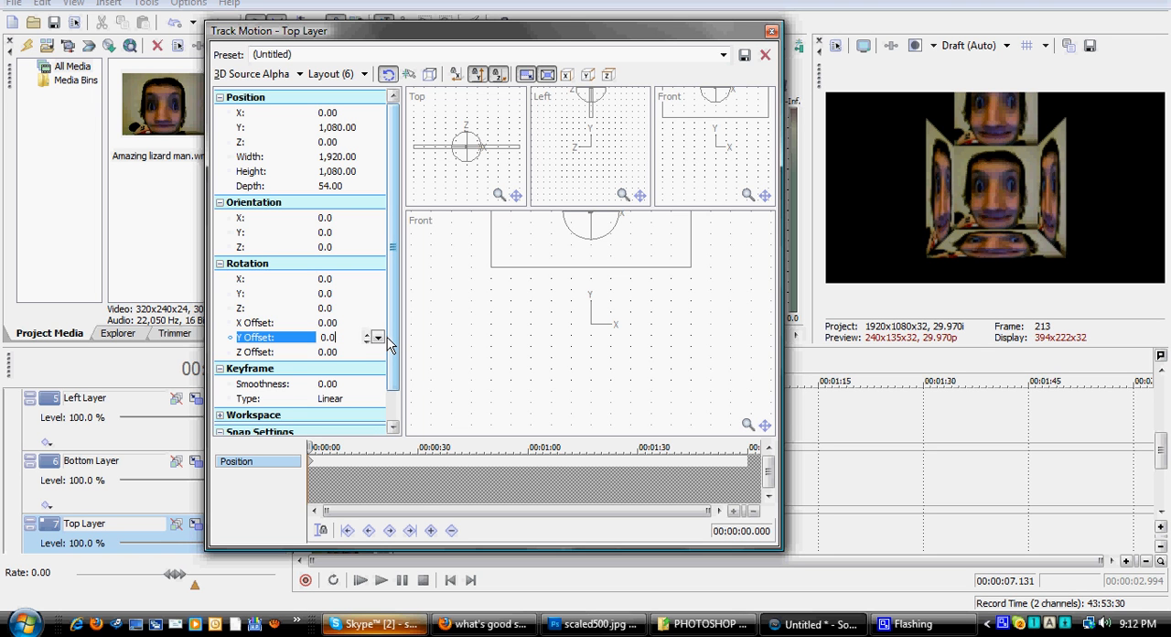
key(Return)
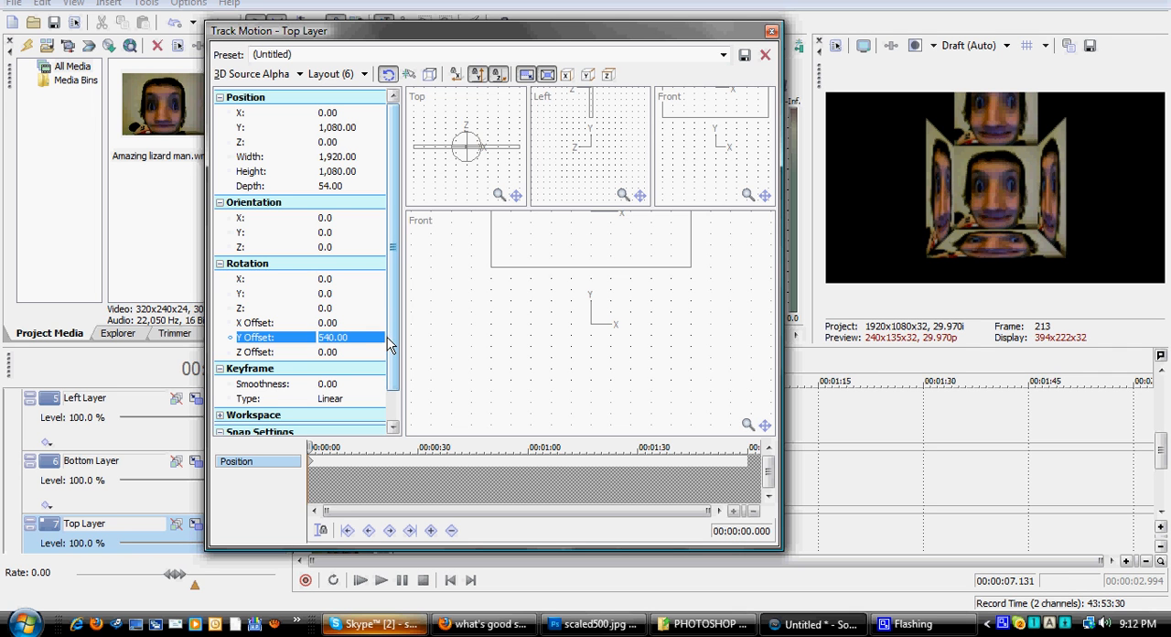
click(336, 337)
click(323, 339)
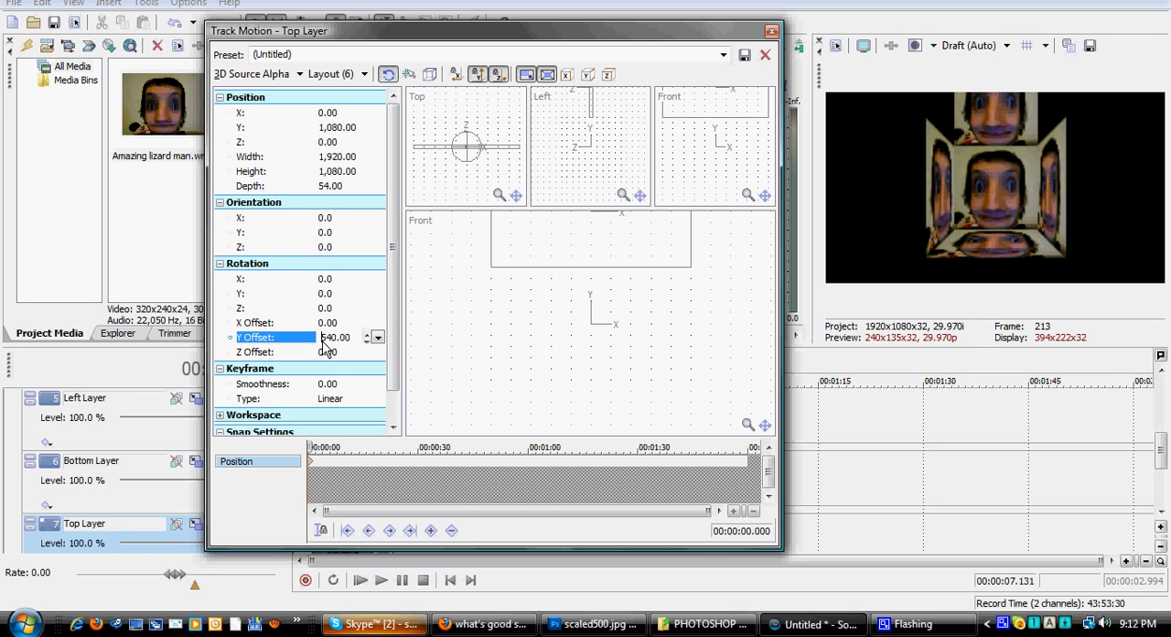
text(-)
key(Return)
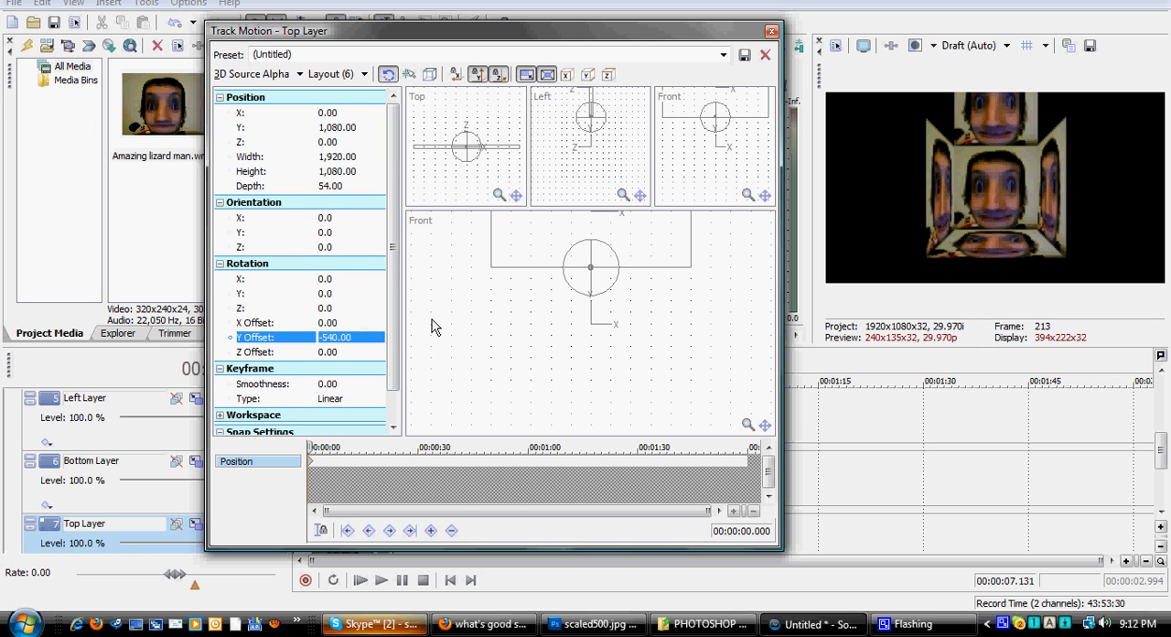
Step: Set the Top Layer's X rotation to 90 degrees and close its track motion settings
drag(593, 258, 594, 275)
click(346, 276)
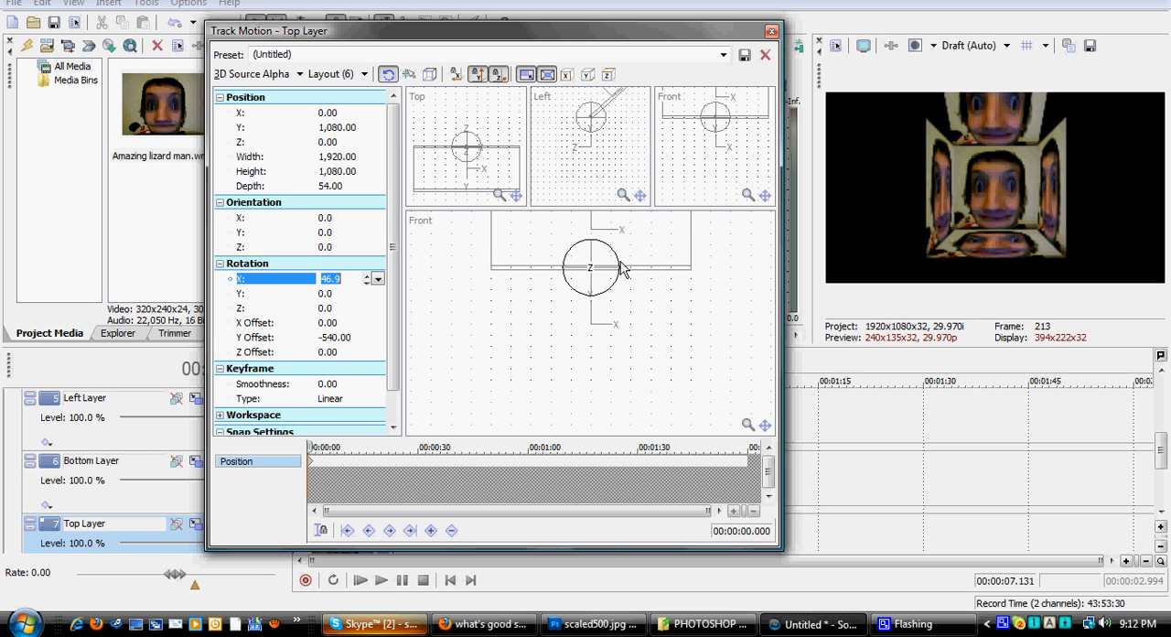
text(90)
key(Return)
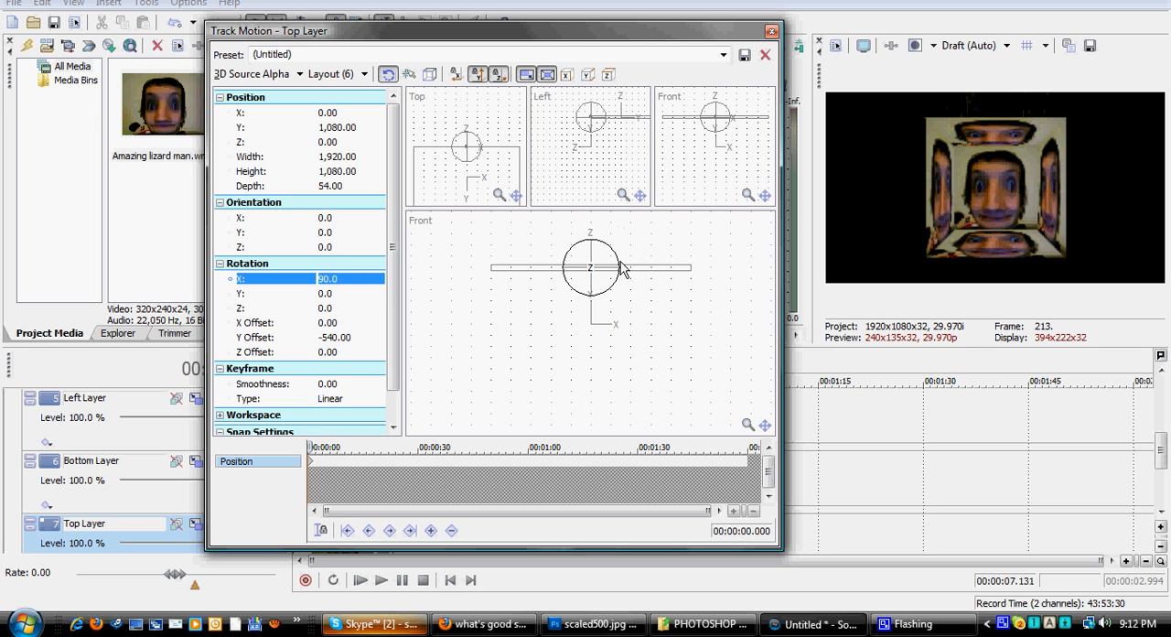
click(771, 31)
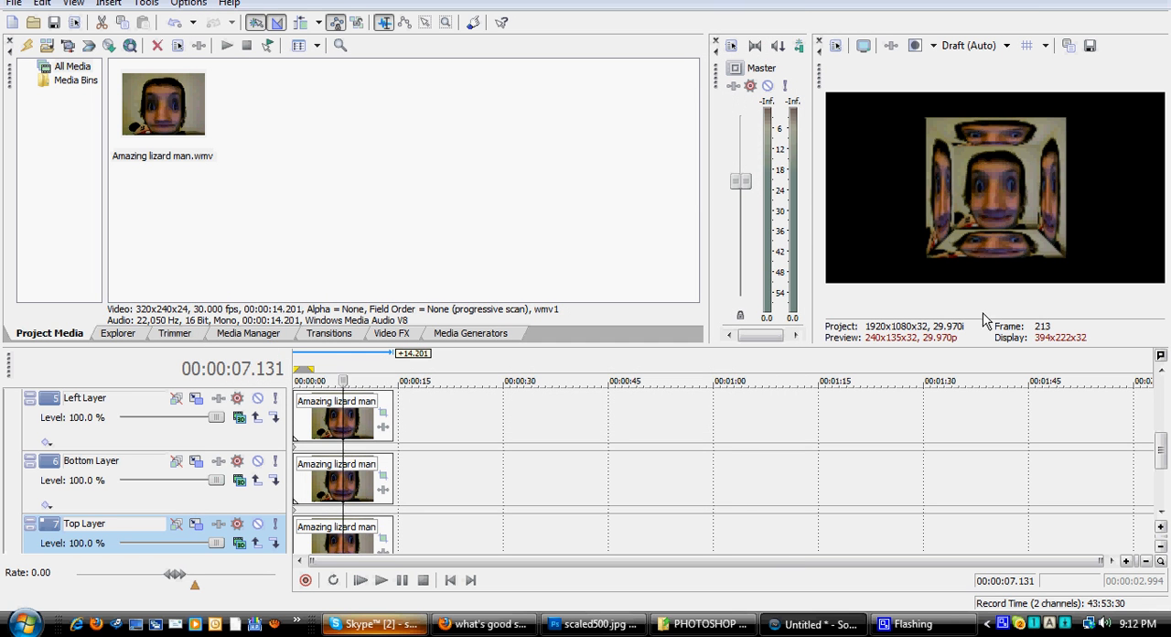
Step: Open the Front Layer's track motion and switch the main workspace view from Front to Top
drag(1164, 460, 1152, 394)
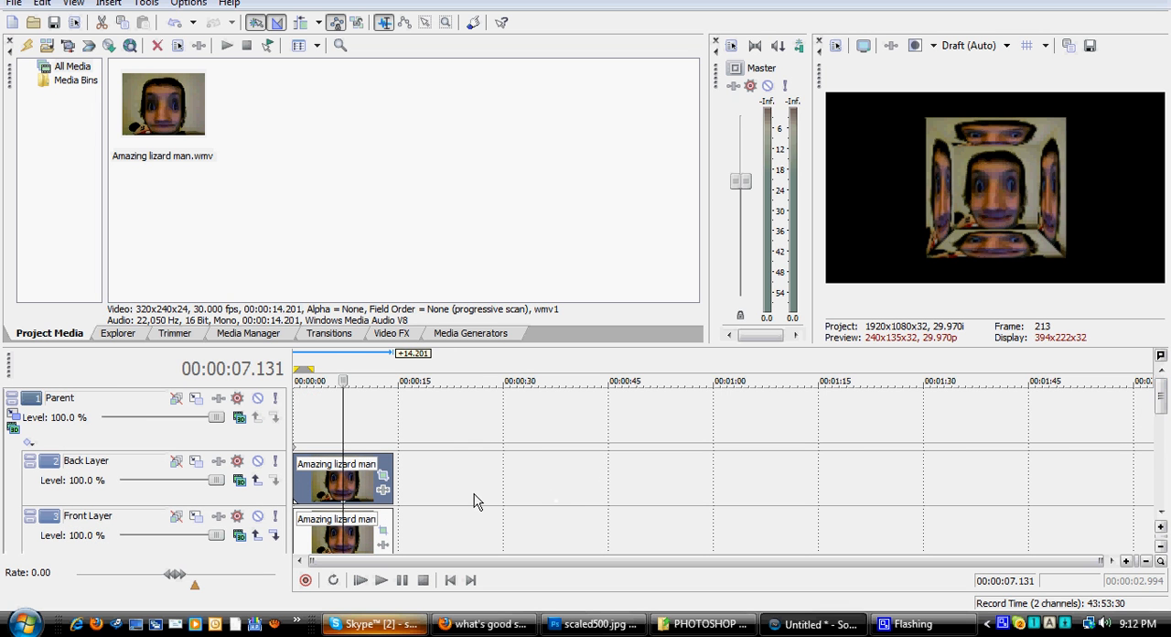
click(195, 517)
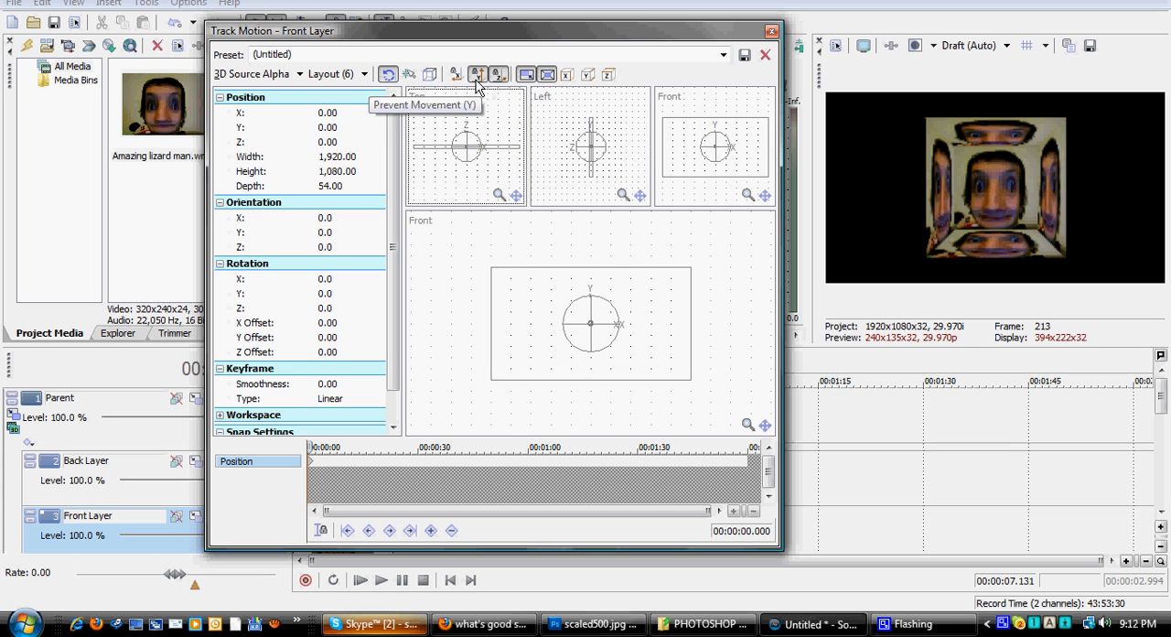
click(422, 222)
click(424, 224)
click(424, 223)
click(443, 278)
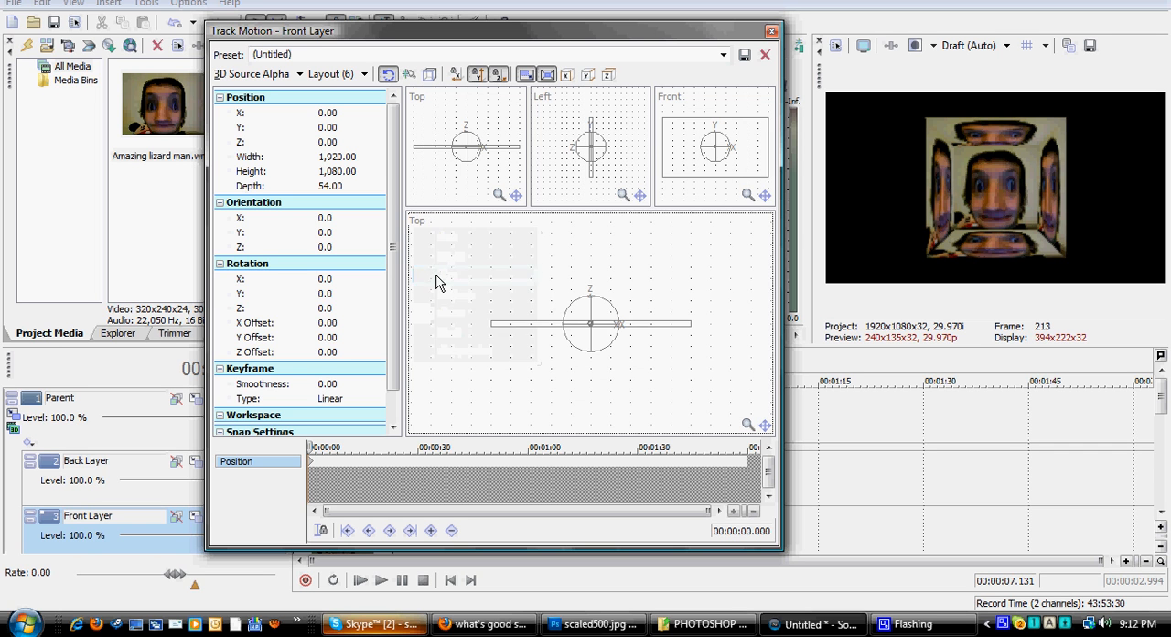
Step: Lock movement along X, allow it along Z, and move the Front Layer to a Z position of -960
drag(516, 331, 519, 332)
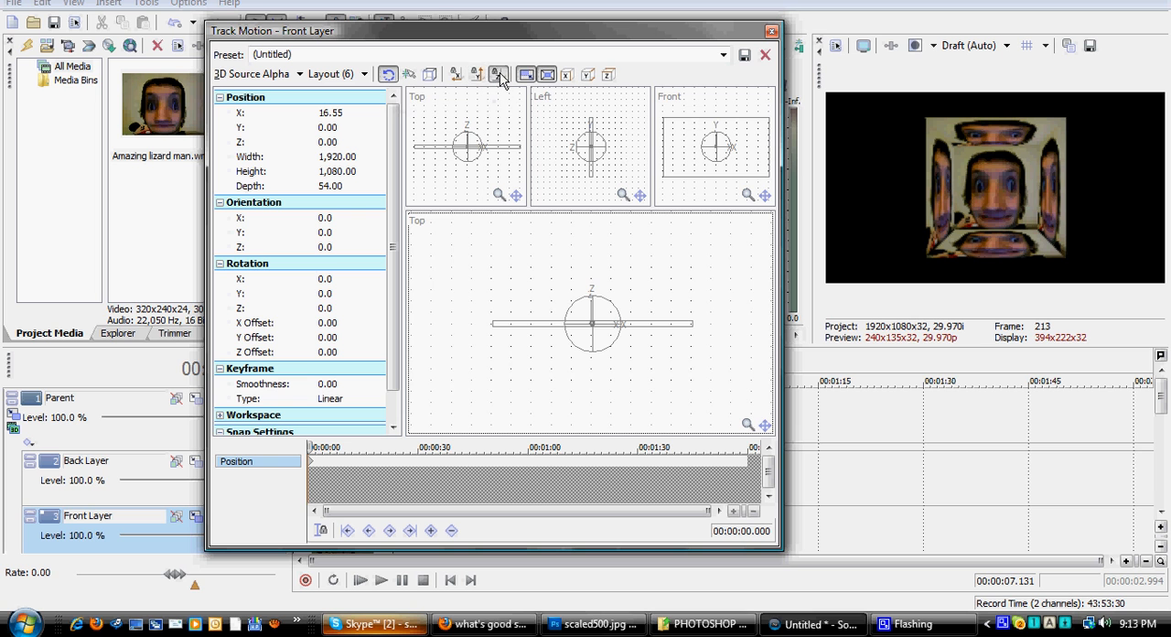
click(455, 74)
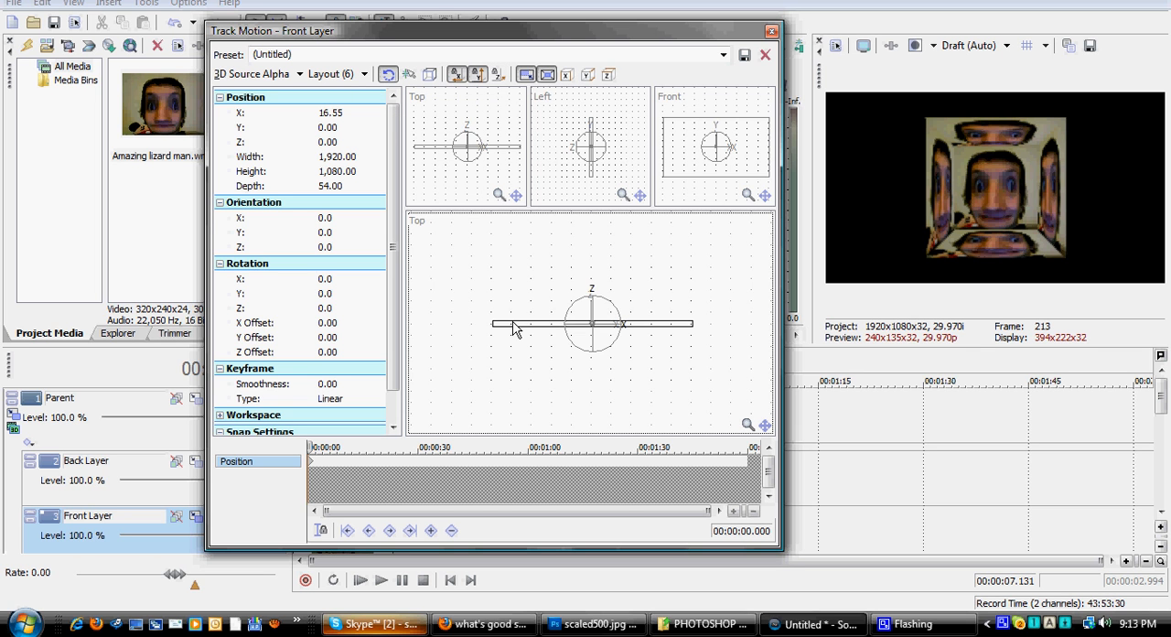
mouse_move(515, 336)
mouse_down()
mouse_move(513, 419)
mouse_move(512, 352)
mouse_up()
drag(517, 358, 500, 422)
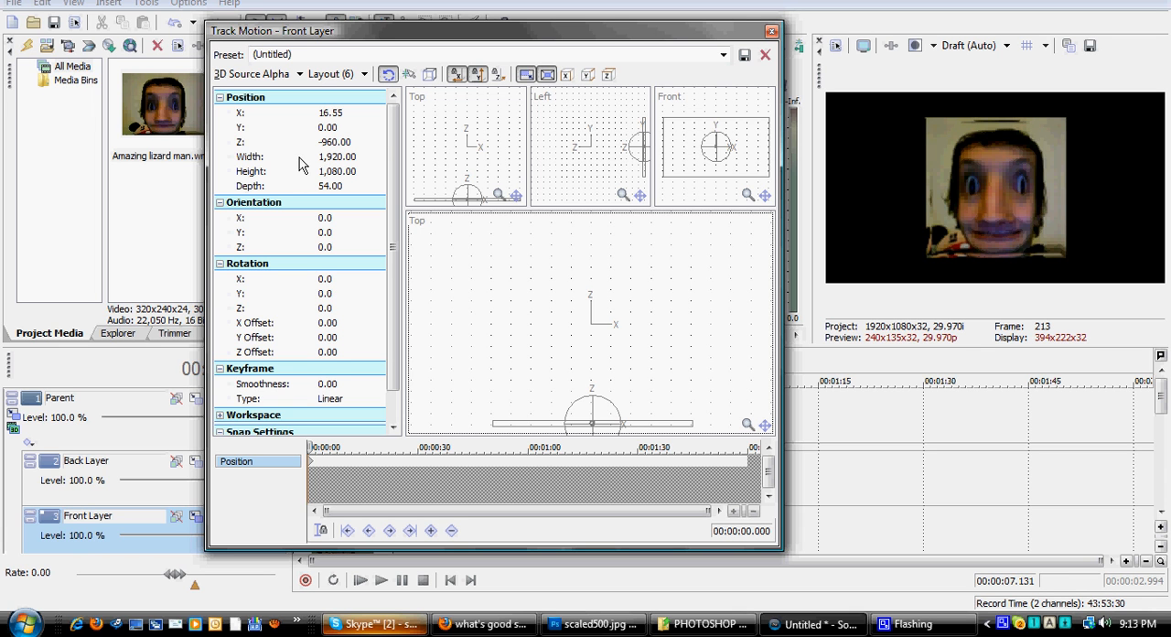
Step: Set the Front Layer's Z position to -1,080 and close its track motion settings
click(346, 143)
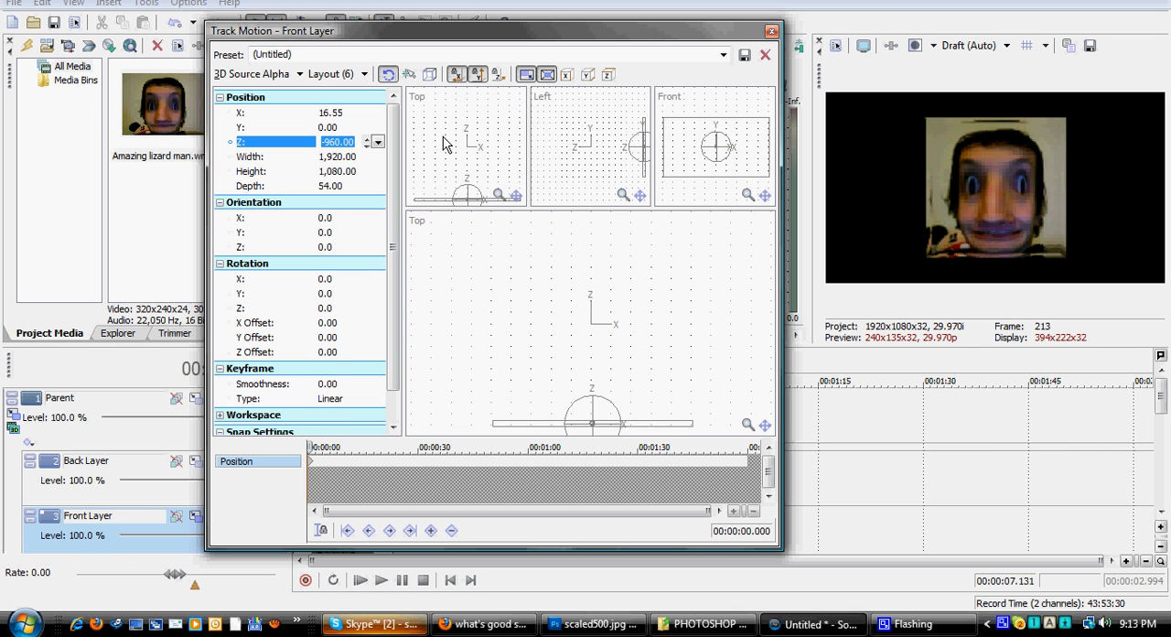
text(1,08)
click(773, 32)
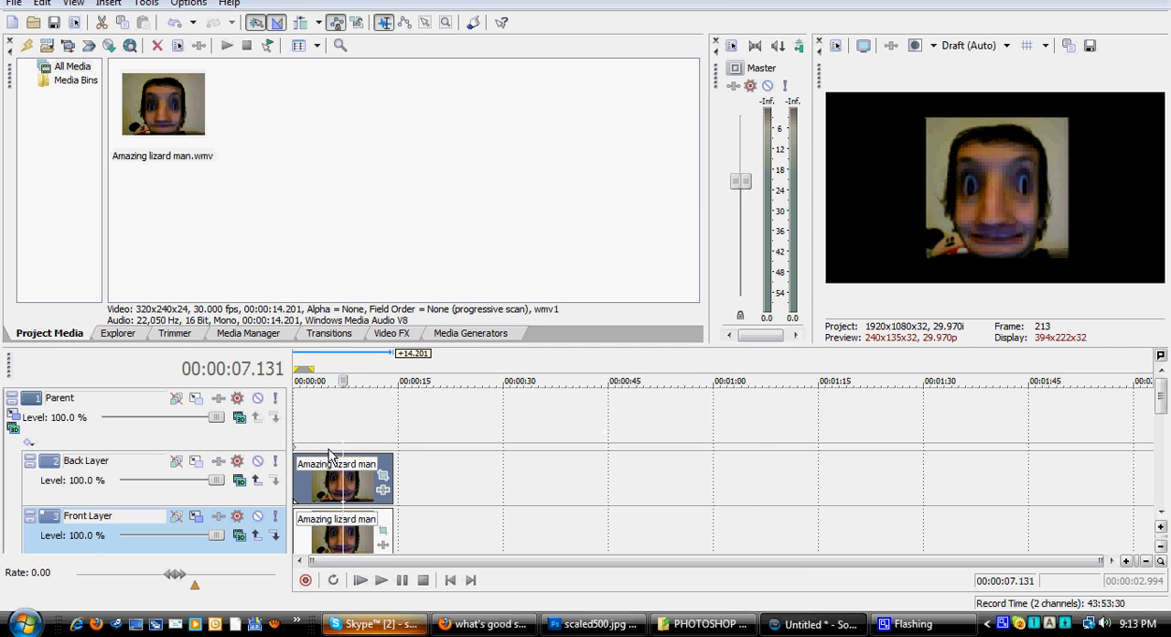
Step: Open the Parent track's parent motion, show the main workspace from the Front, and rotate the cube to about 33.1 degrees Y and -22.1 degrees Z
click(13, 419)
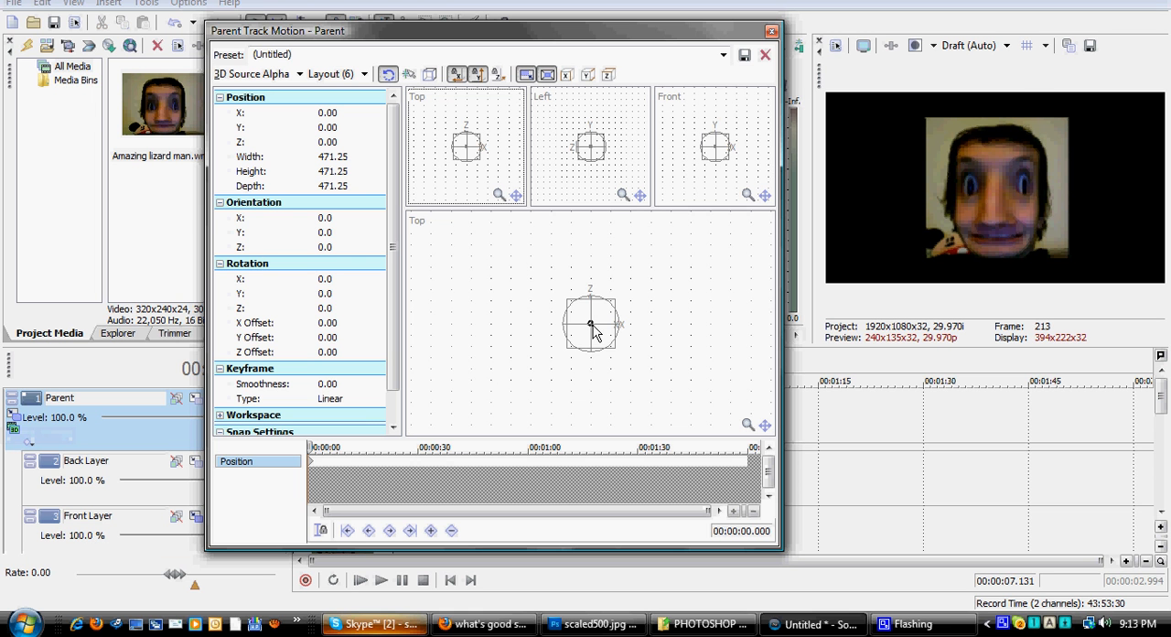
mouse_move(604, 329)
mouse_down()
mouse_move(578, 333)
mouse_move(605, 334)
mouse_move(593, 334)
mouse_up()
click(417, 221)
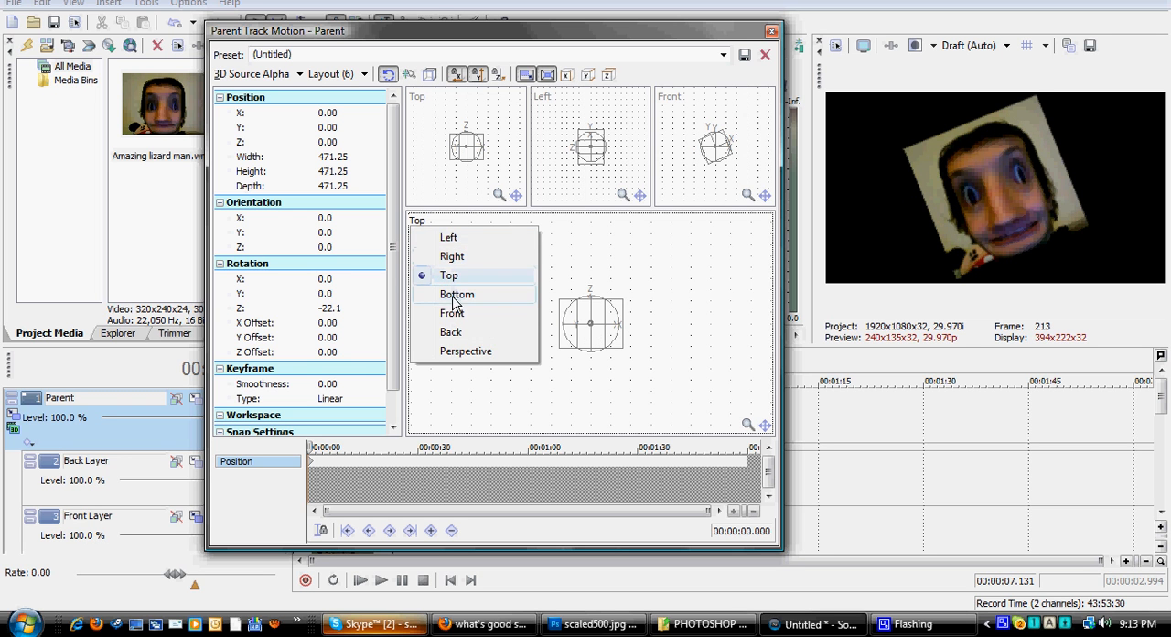
click(451, 312)
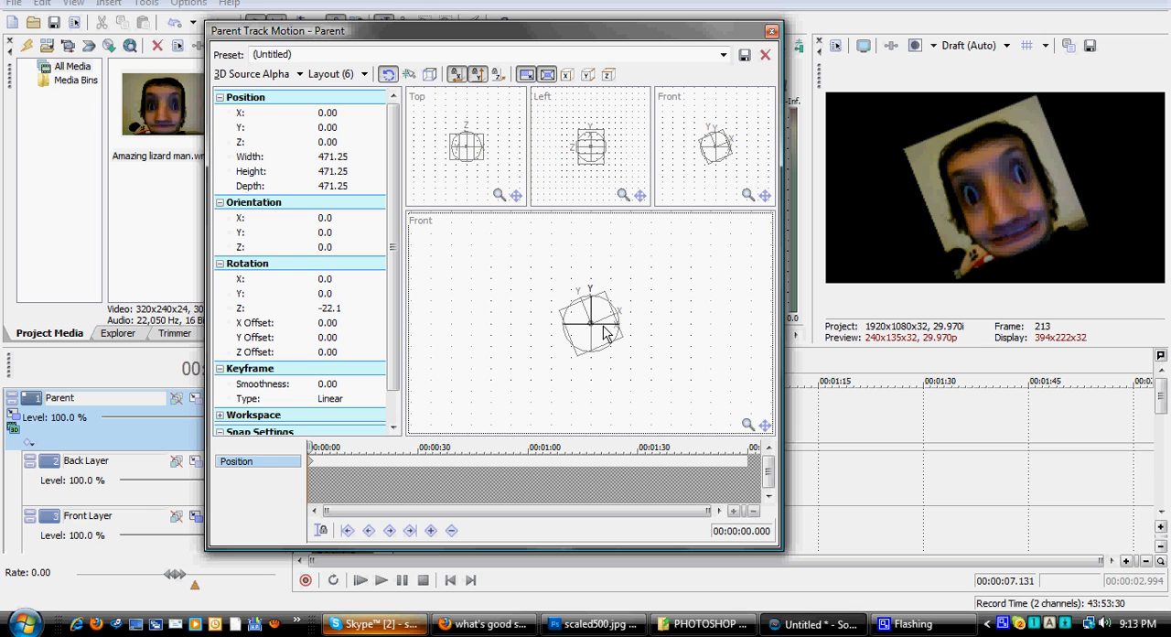
drag(604, 334, 616, 363)
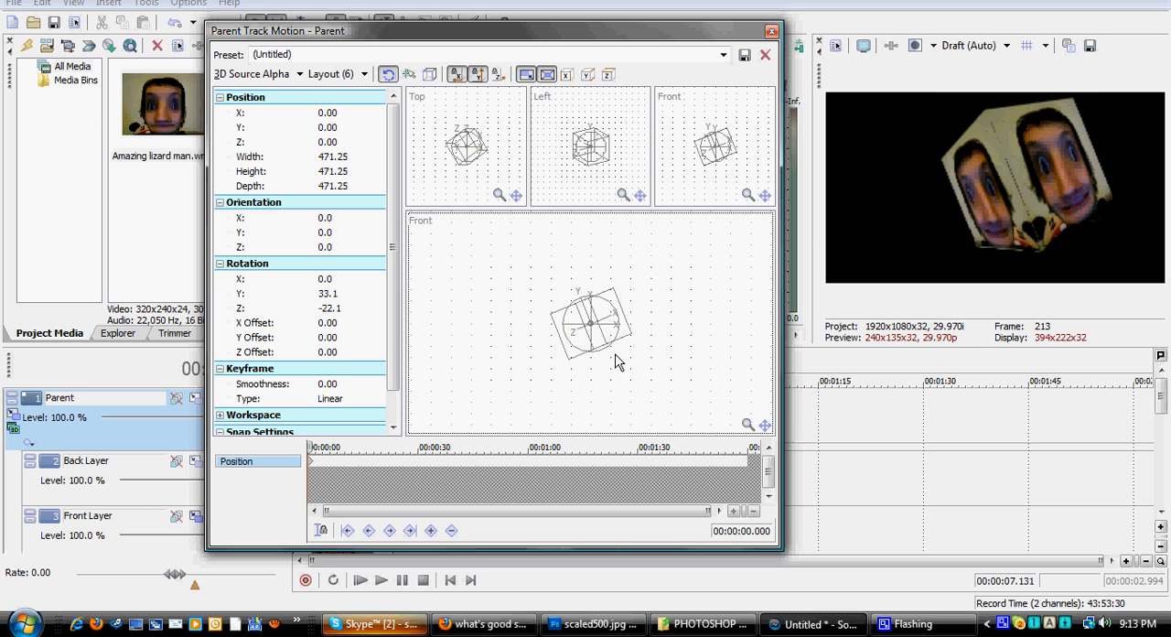
Step: Set the preview quality to Best (Auto), tilt the cube to about -11.2 degrees X, and close the parent motion settings
click(986, 47)
mouse_move(1028, 118)
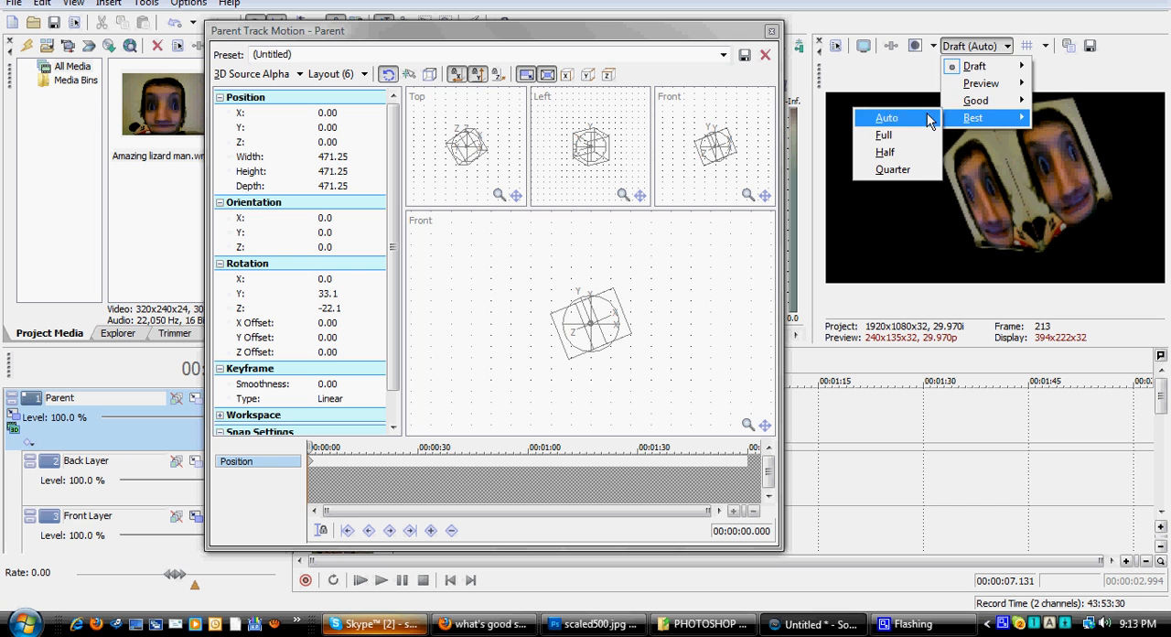
click(891, 119)
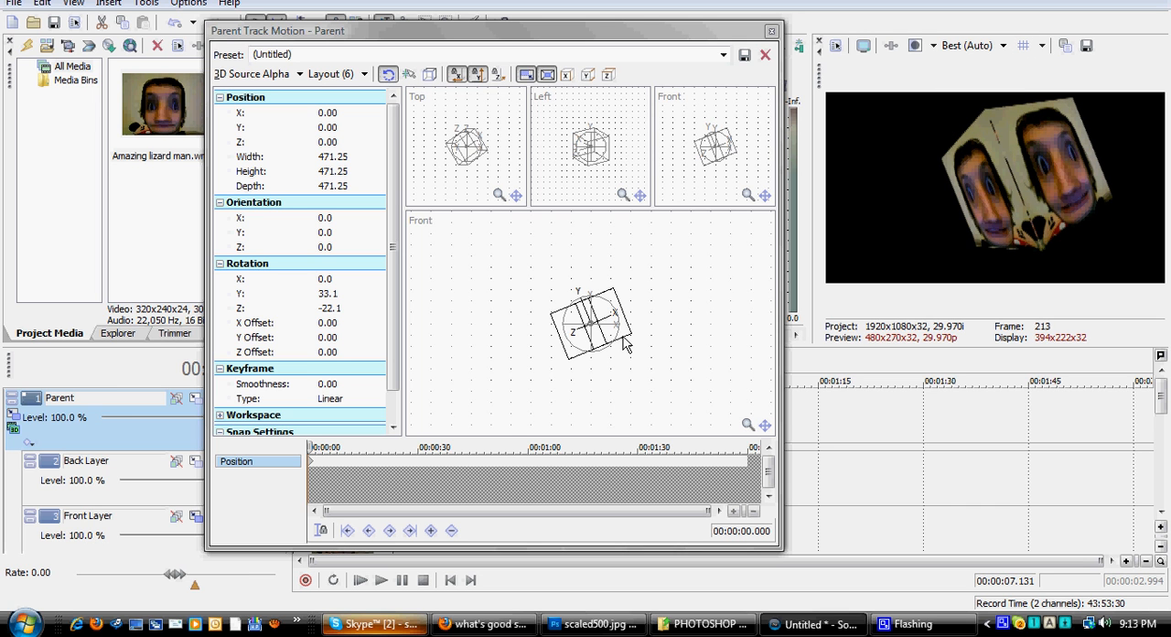
scroll(626, 343, up, 6)
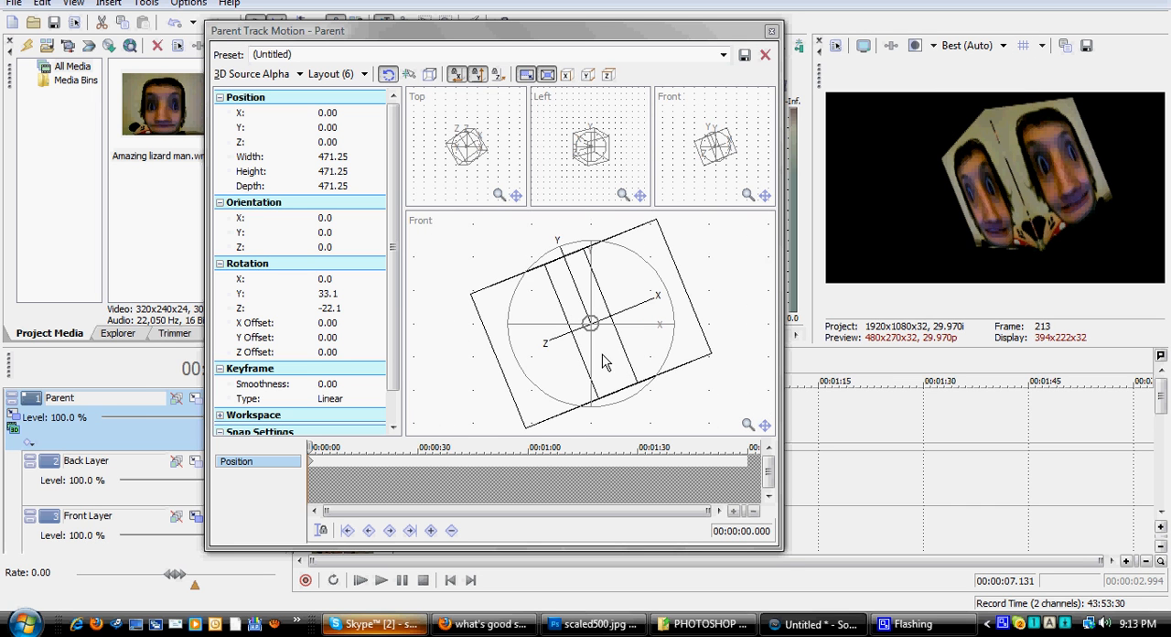
mouse_move(596, 379)
mouse_down()
mouse_move(578, 327)
mouse_move(605, 373)
mouse_up()
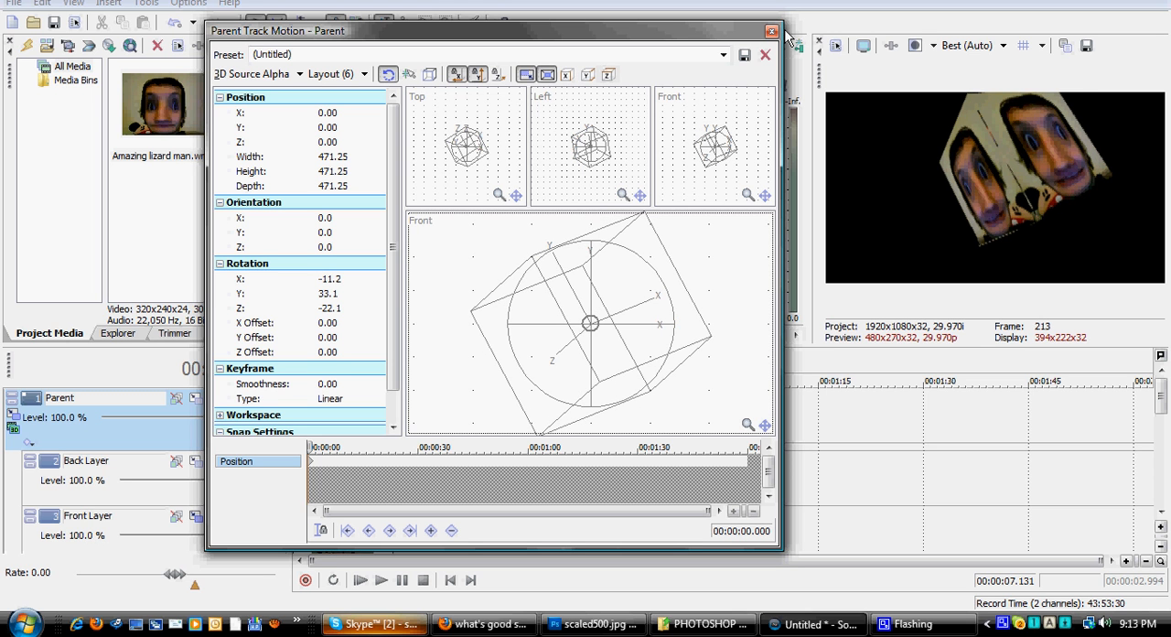
click(772, 32)
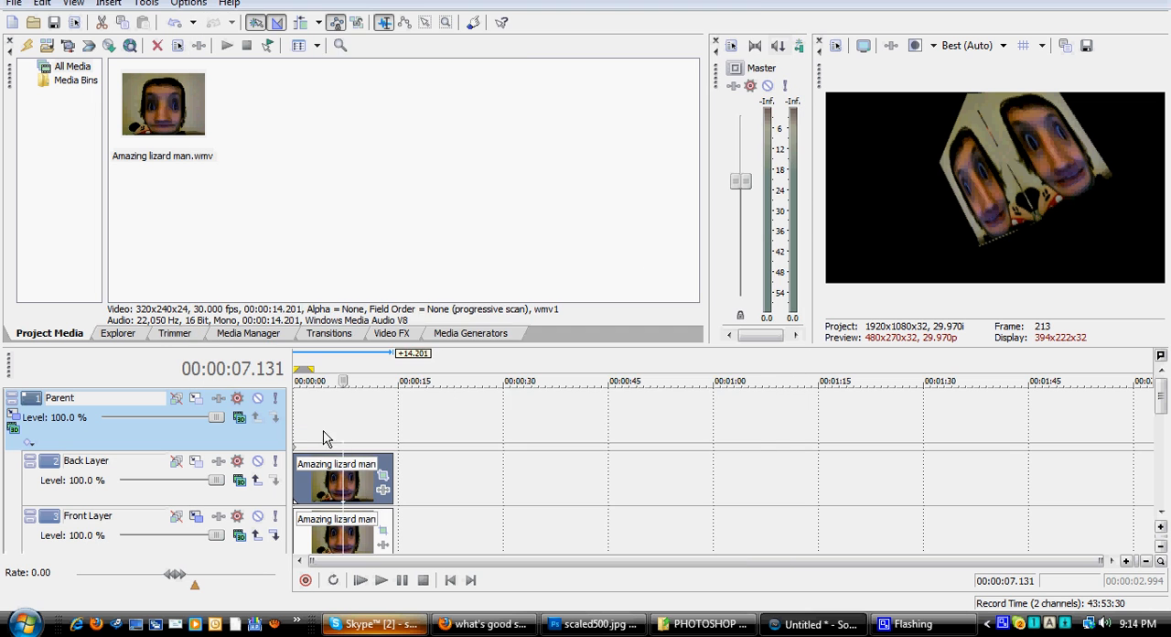
Step: Inspect the video event, media and general properties of the Back Layer's clip
right_click(325, 456)
click(366, 447)
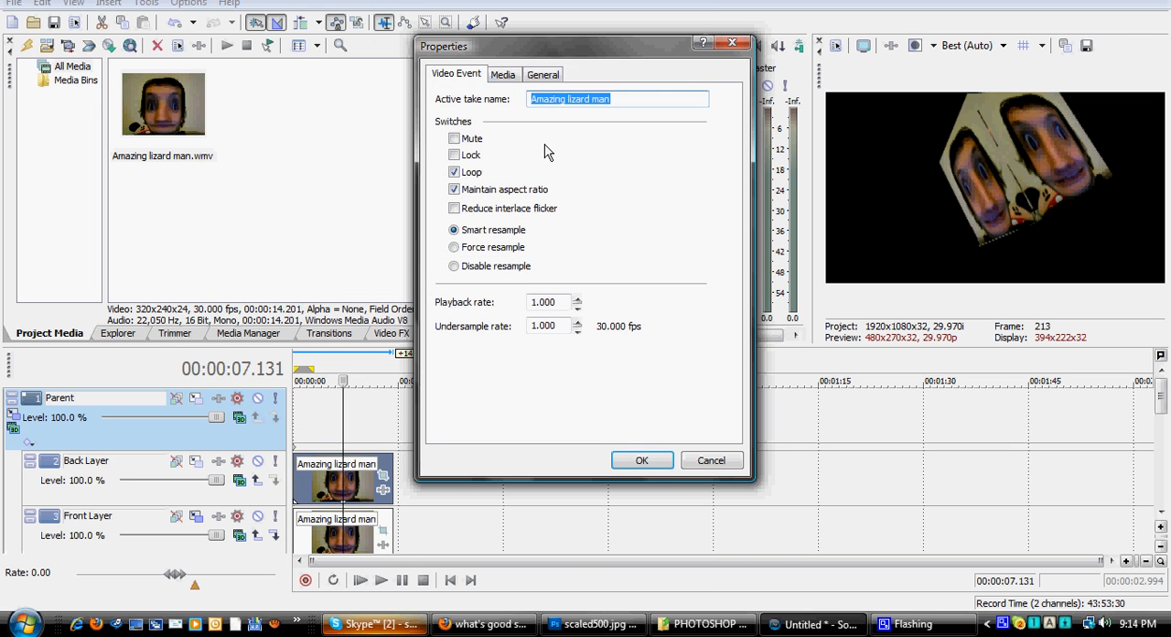
click(504, 75)
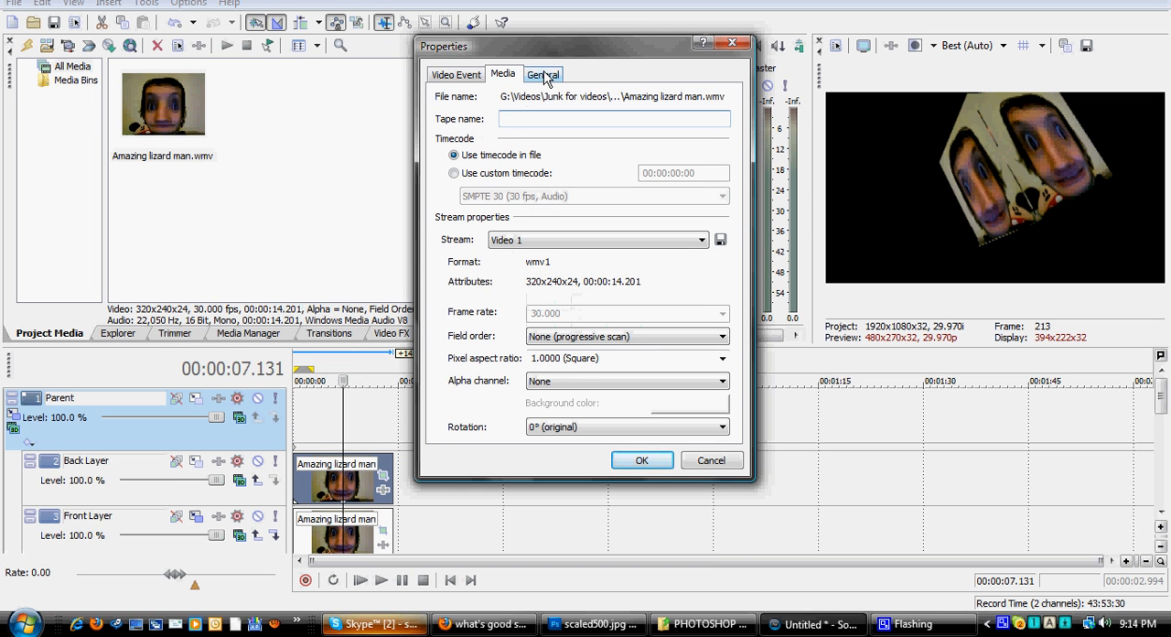
click(544, 76)
click(503, 75)
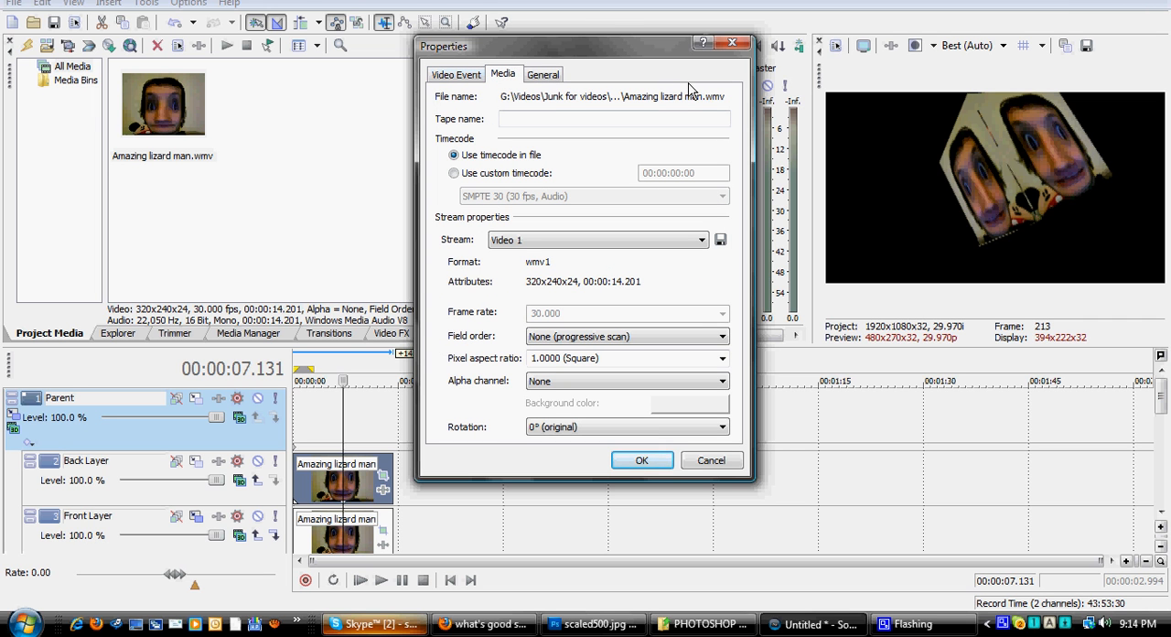
click(731, 45)
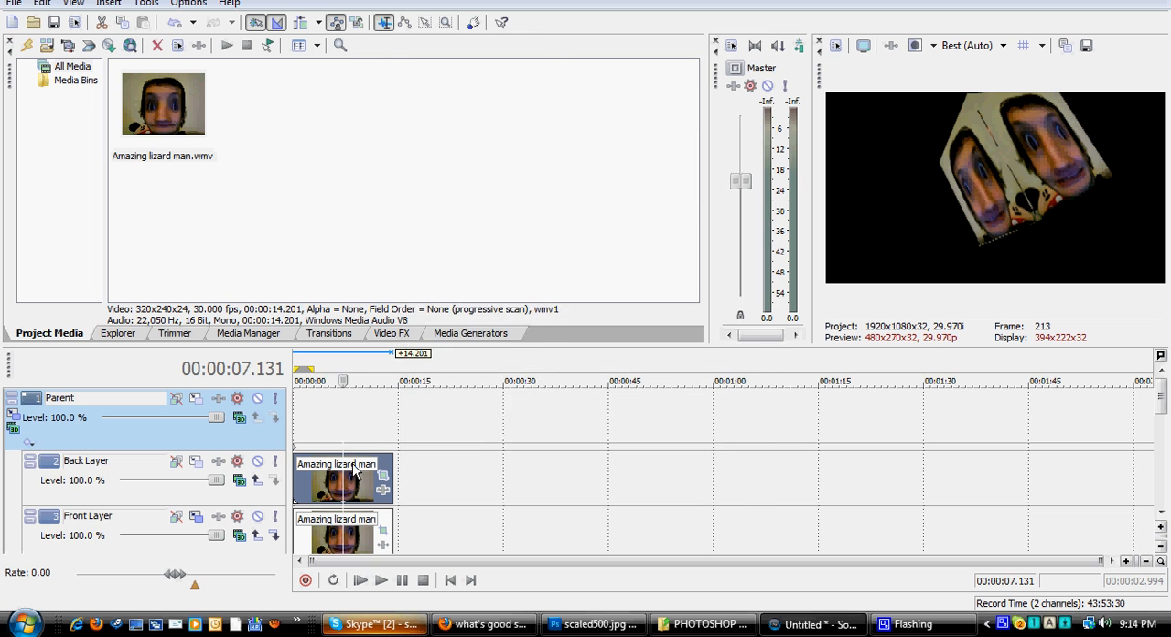
right_click(353, 464)
click(318, 474)
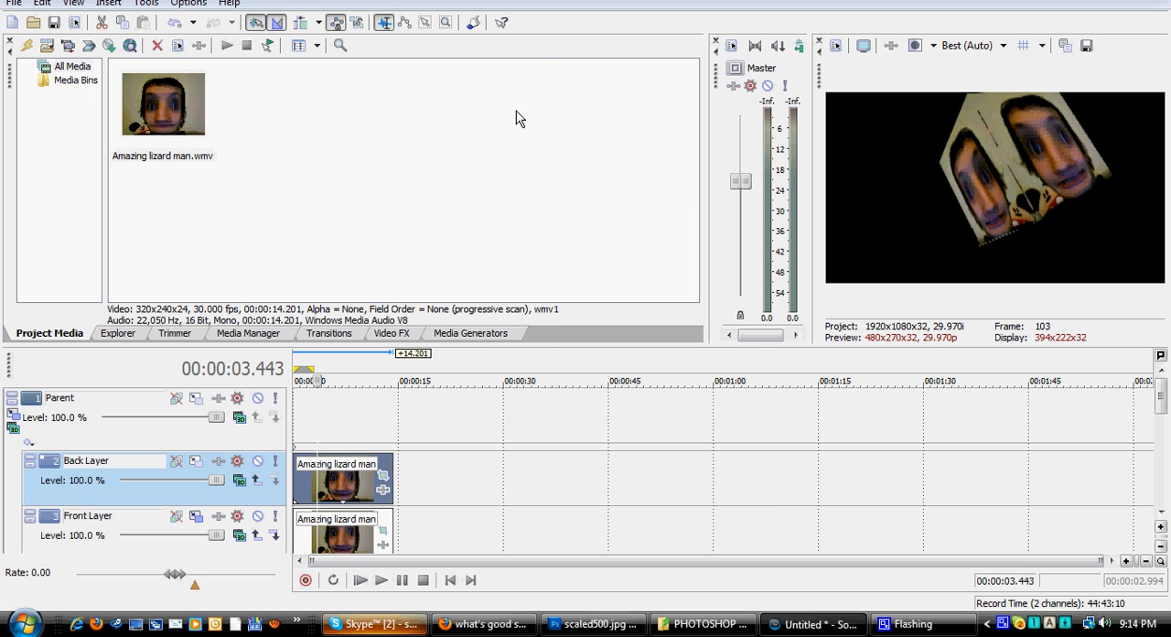
Step: Reset the cube's box in the Parent track's parent motion and enlarge it to about 1,564 in width, height and depth
click(195, 399)
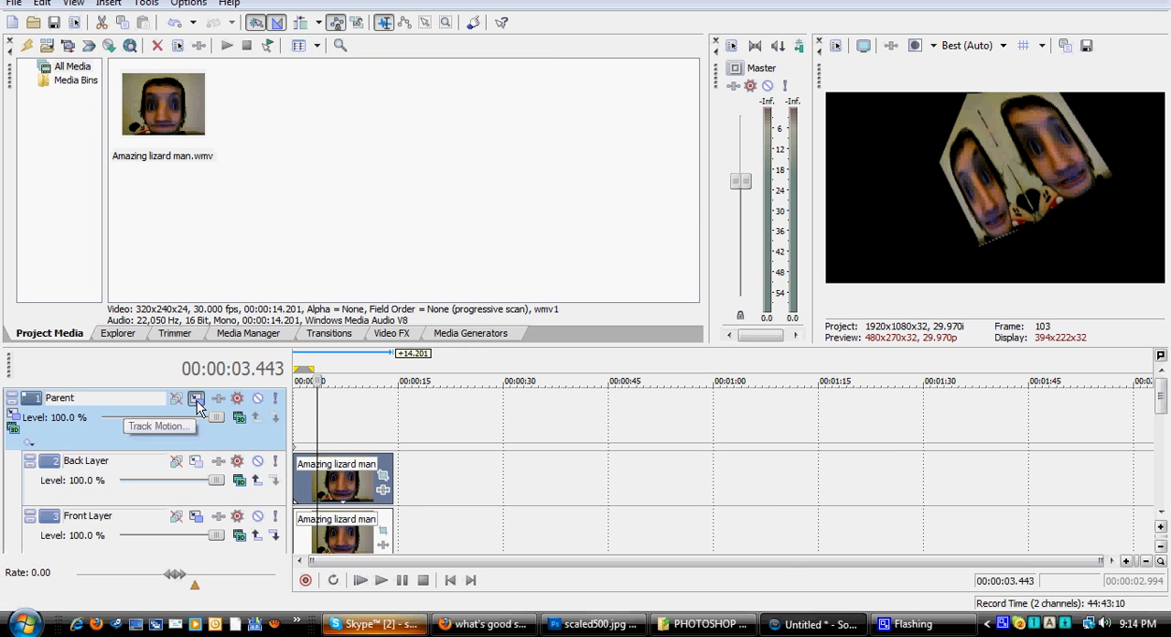
click(771, 32)
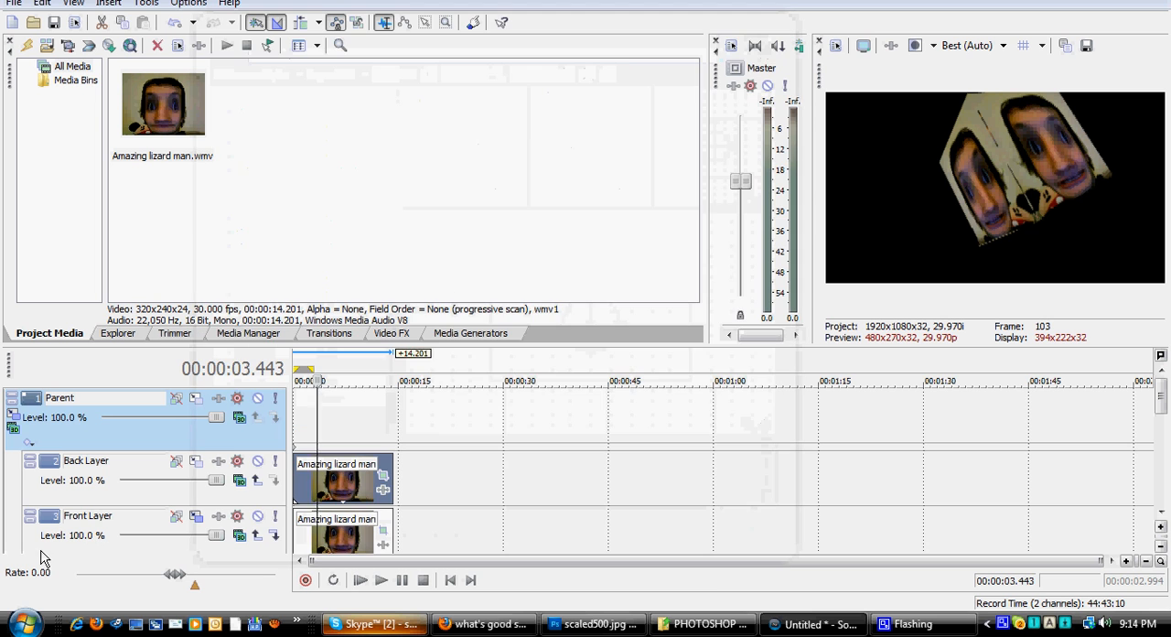
click(15, 419)
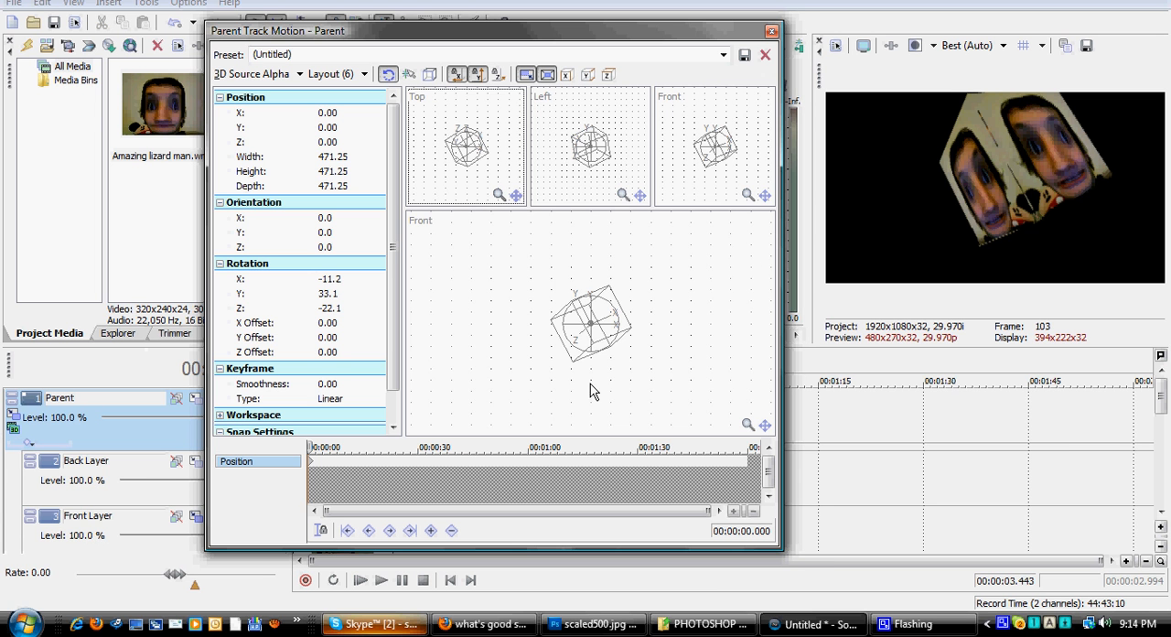
right_click(574, 317)
click(627, 352)
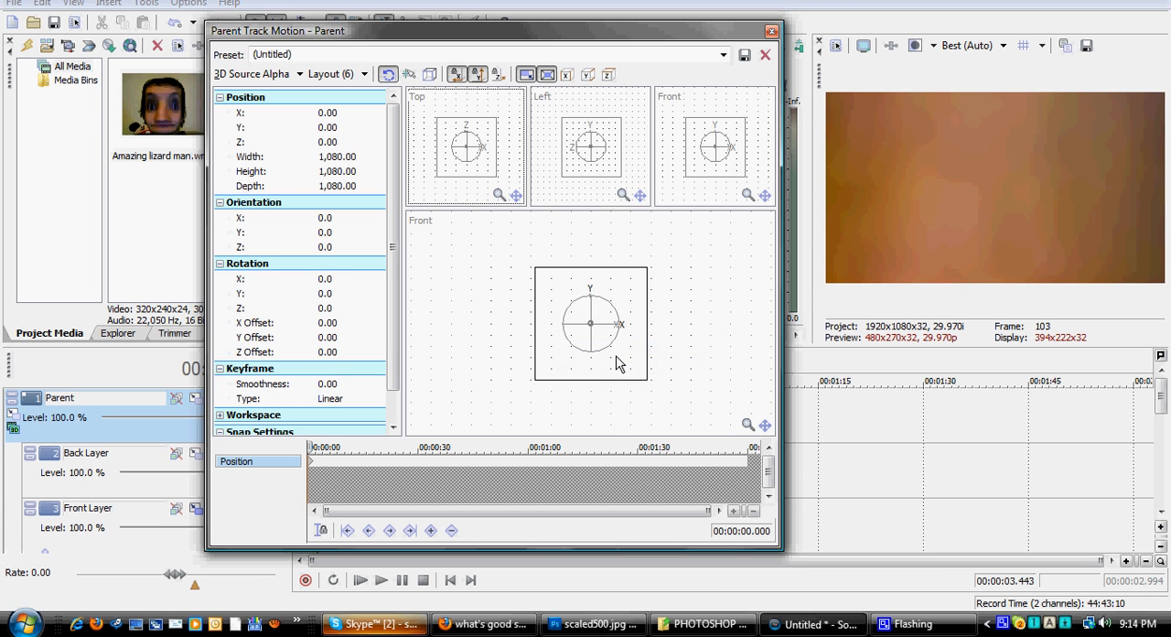
drag(645, 379, 674, 405)
Step: Set the preview quality to Draft (Auto), rotate the cube to about 71.7 degrees X and -179.3 degrees Y, and close the parent motion settings
drag(611, 325, 557, 326)
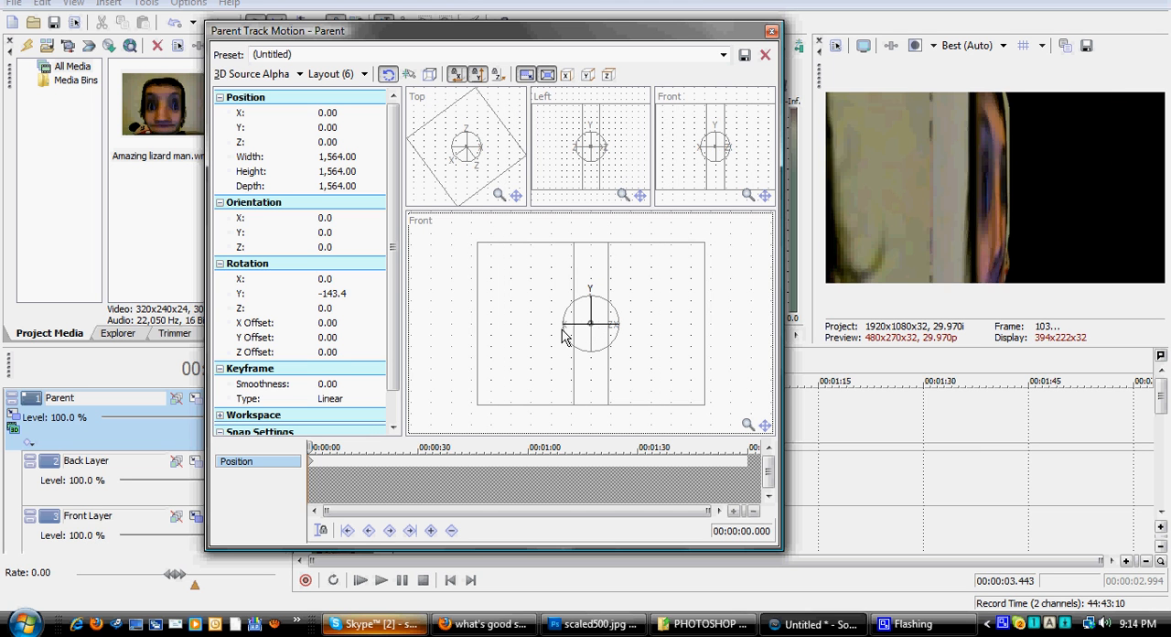
click(974, 46)
click(974, 66)
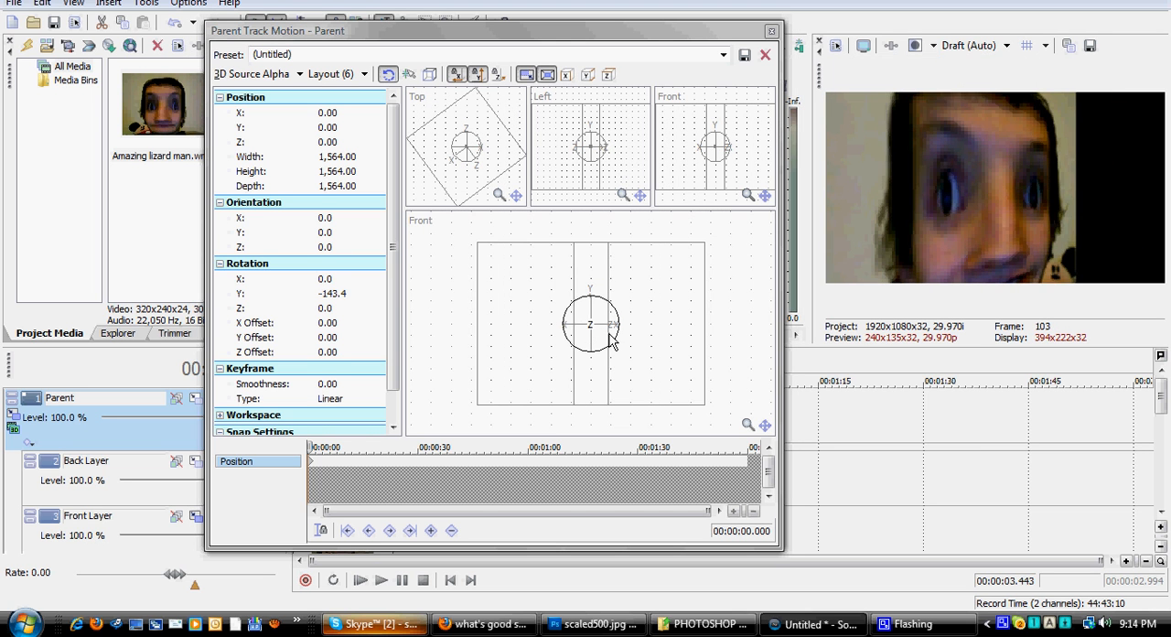
mouse_move(600, 329)
mouse_down()
mouse_move(557, 334)
mouse_move(602, 320)
mouse_move(580, 331)
mouse_move(595, 324)
mouse_move(597, 350)
mouse_move(594, 332)
mouse_up()
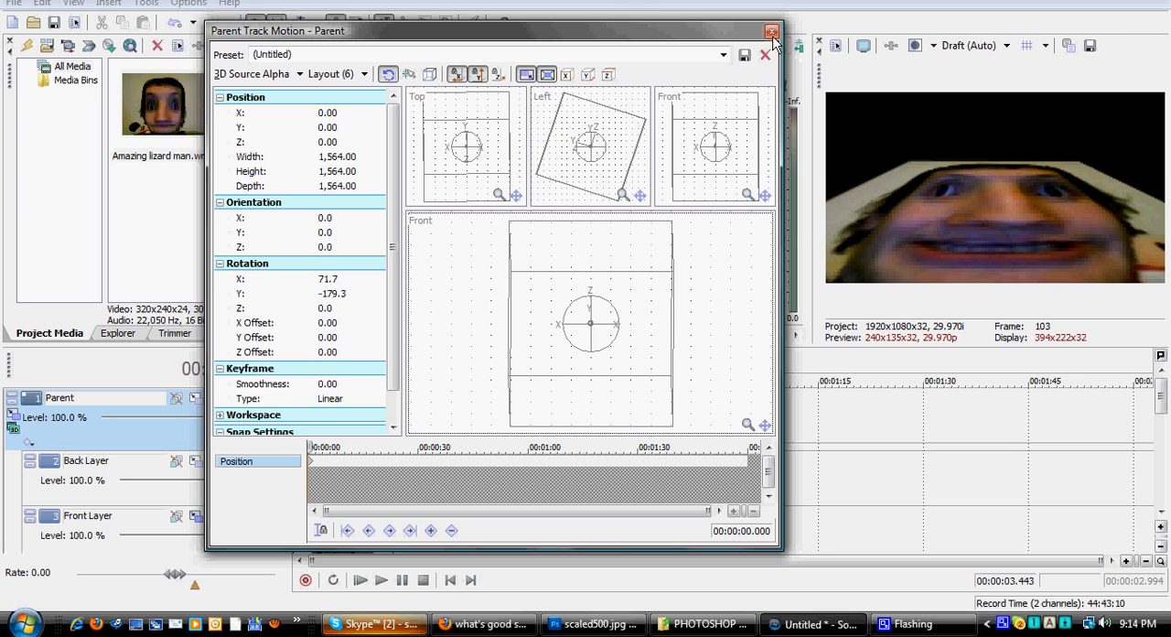
click(771, 32)
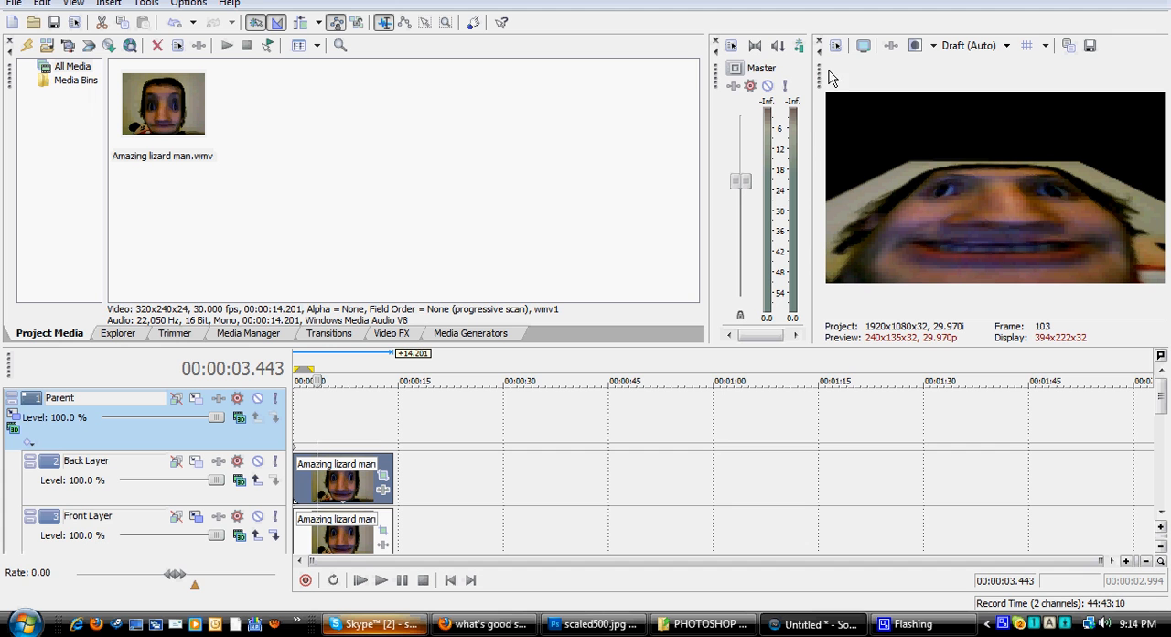
Step: View the cube preview in full screen and return to the editing workspace
click(862, 45)
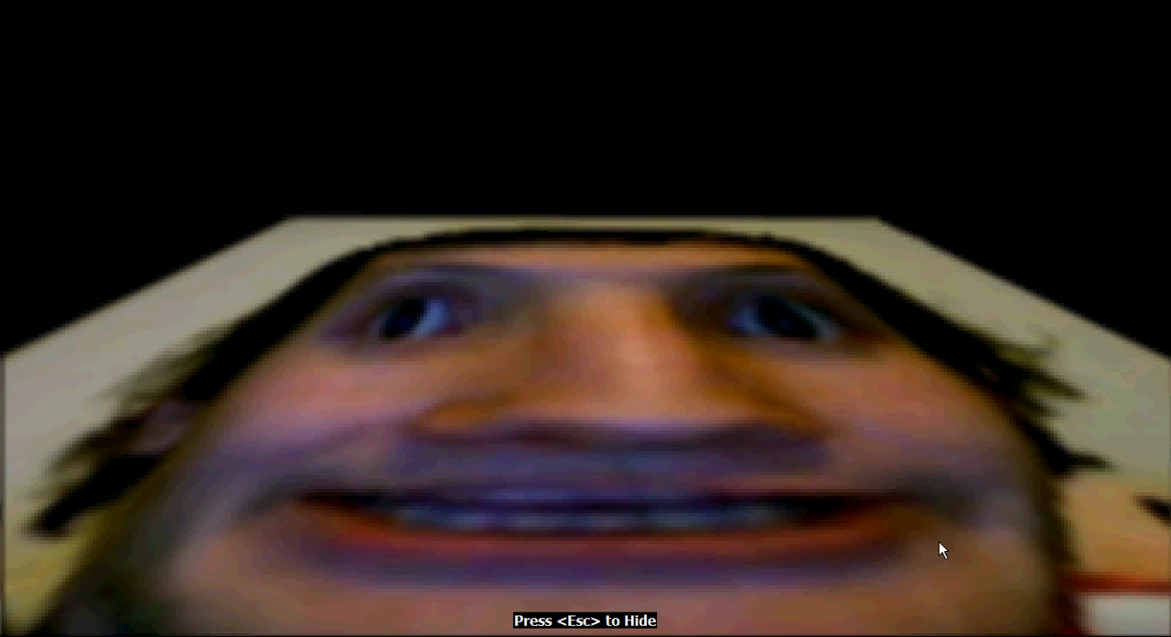
key(Escape)
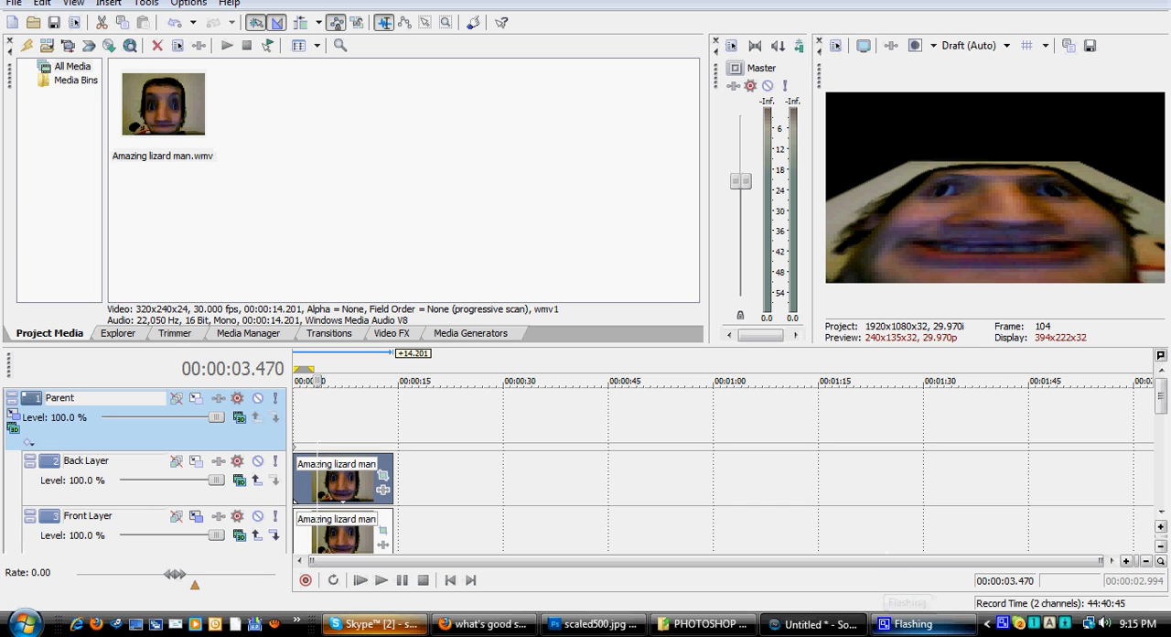
click(931, 630)
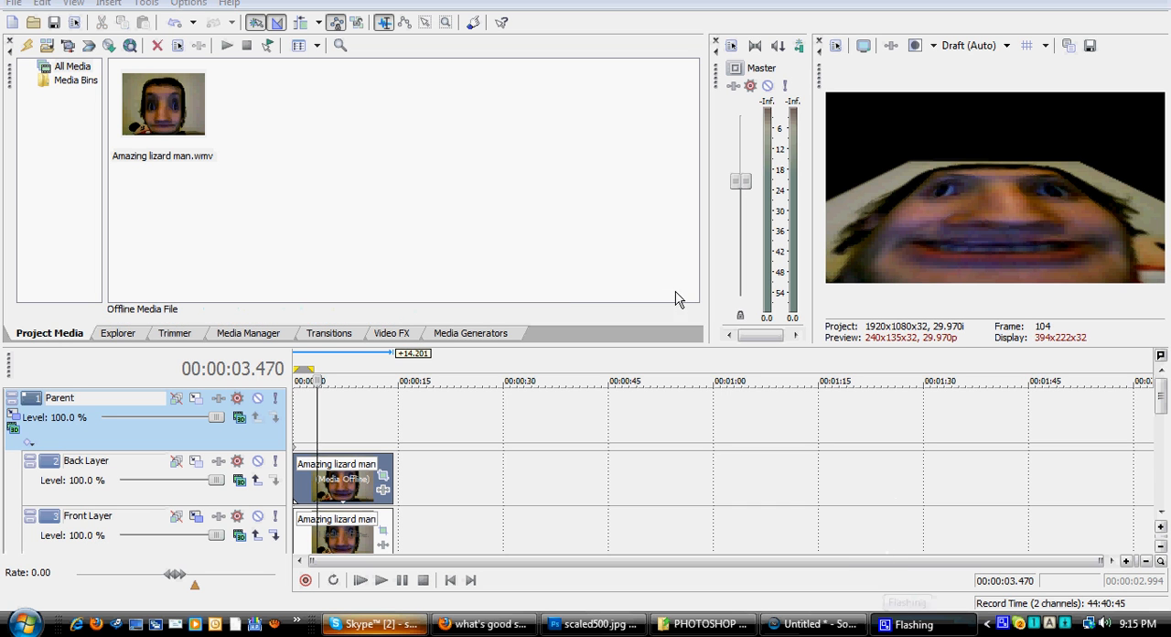